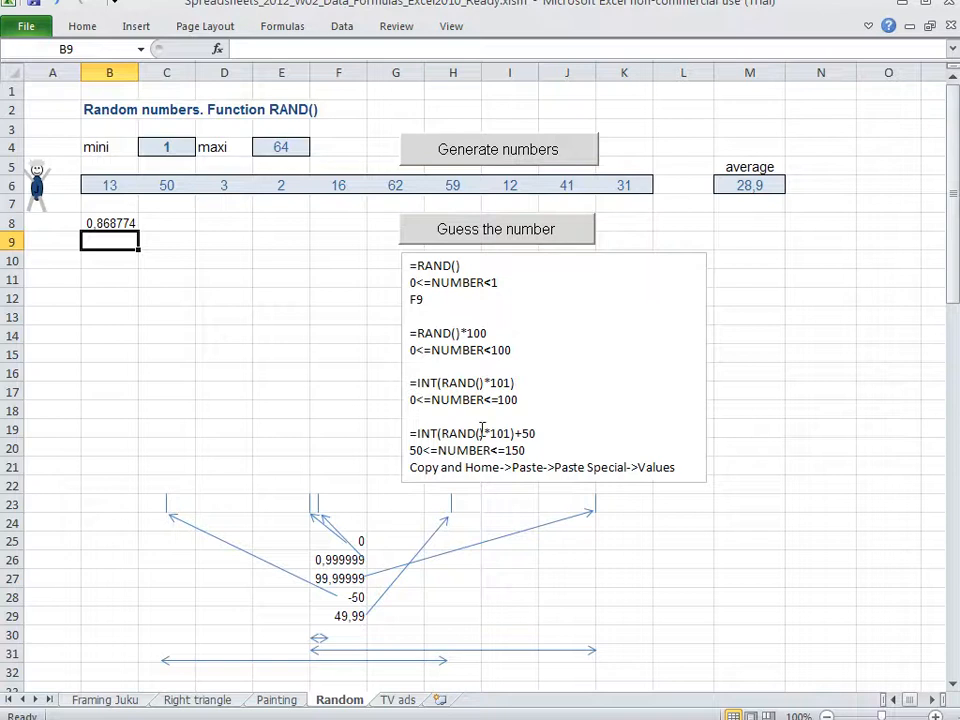
Recalculate the sheet repeatedly to watch how the RAND() value in cell B8 changes
click(206, 279)
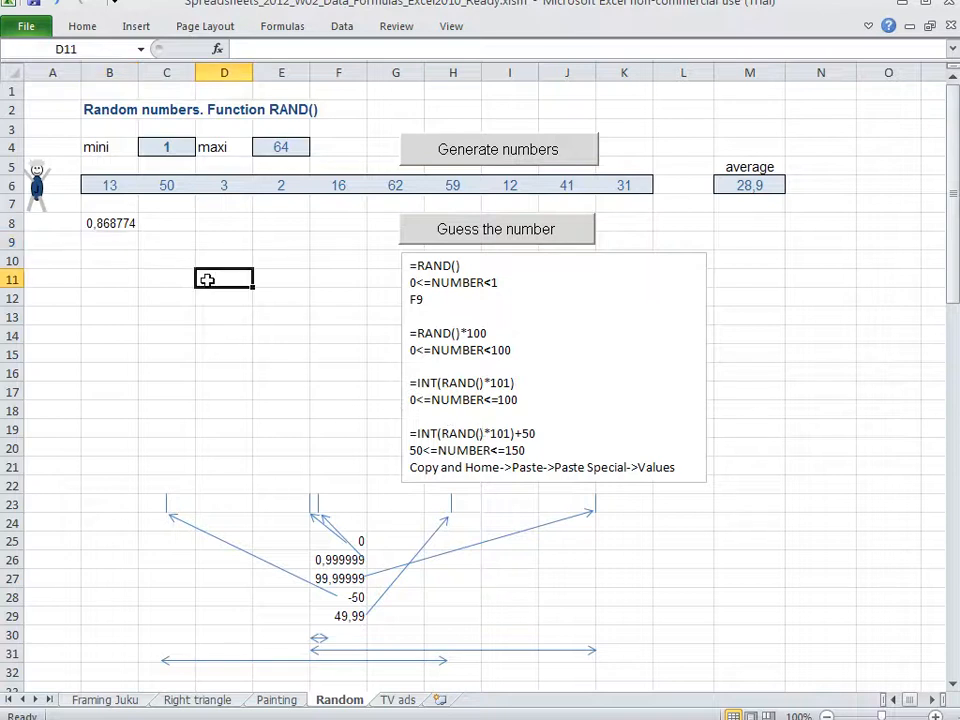
click(130, 242)
key(F9)
key(F9)
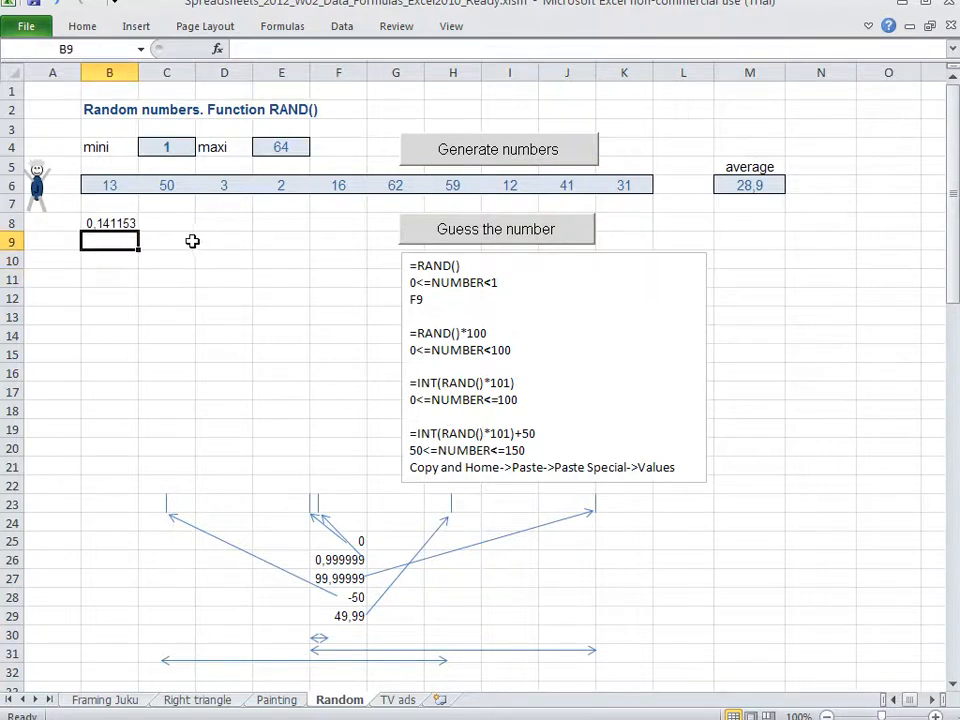
key(F9)
key(F9)
key(F9)
key(F9)
key(F9)
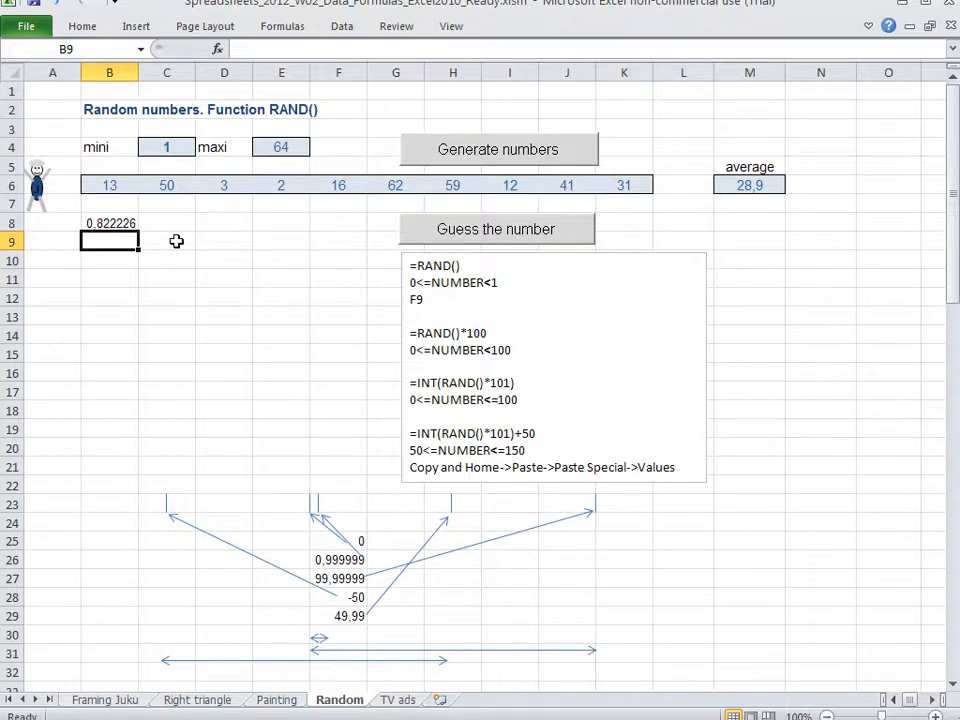
key(F9)
key(F9)
key(F9)
key(F9)
key(F9)
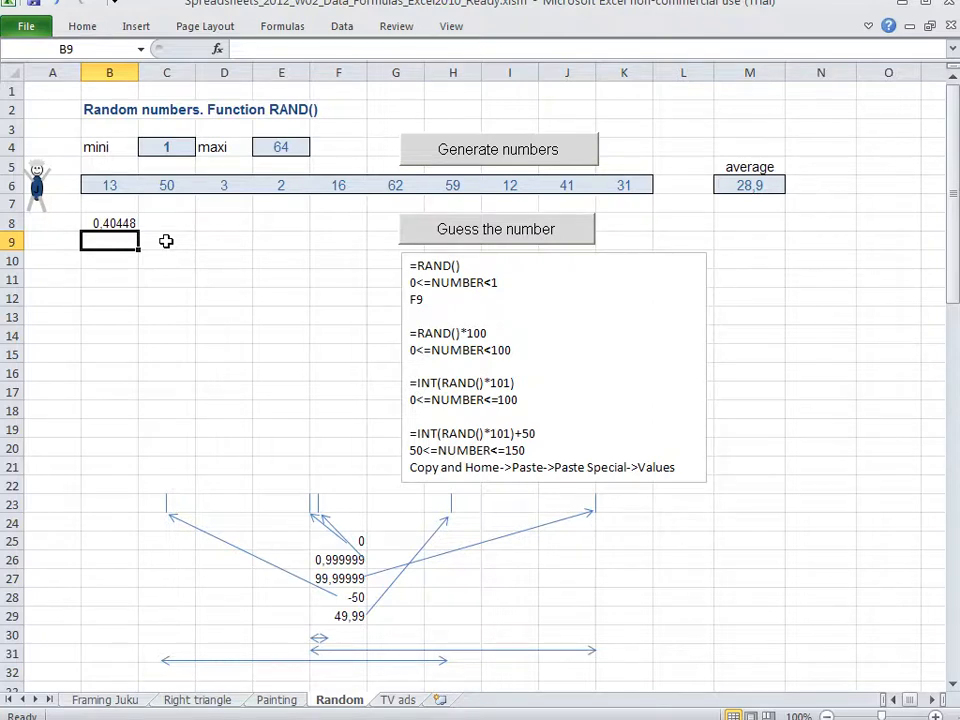
Enter the formula =rand()*100 in cell B9
text(=r)
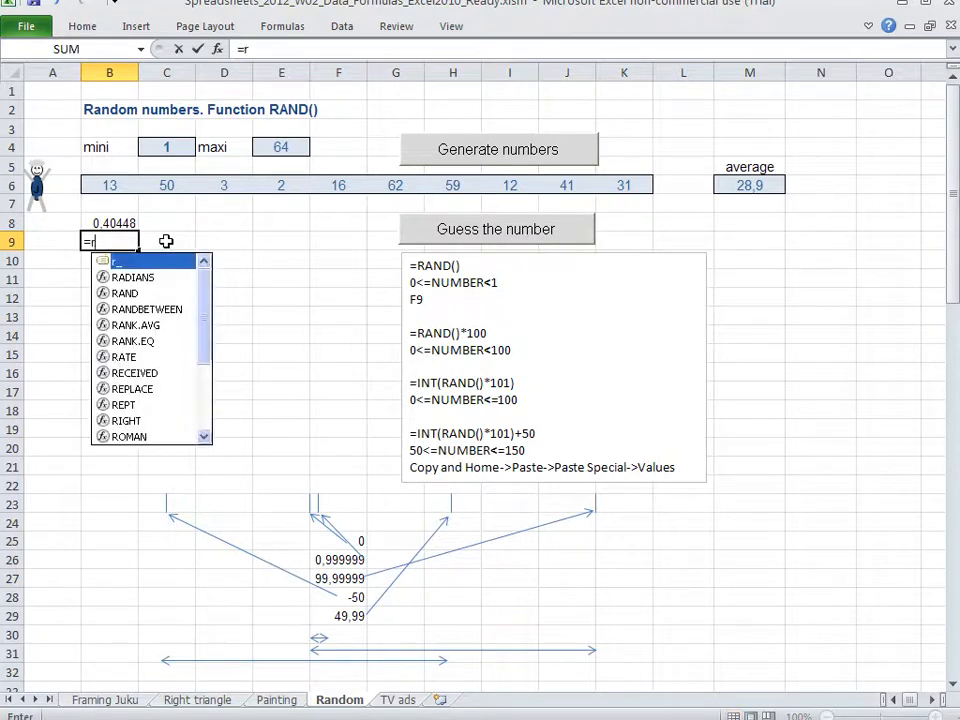
text(and()*100)
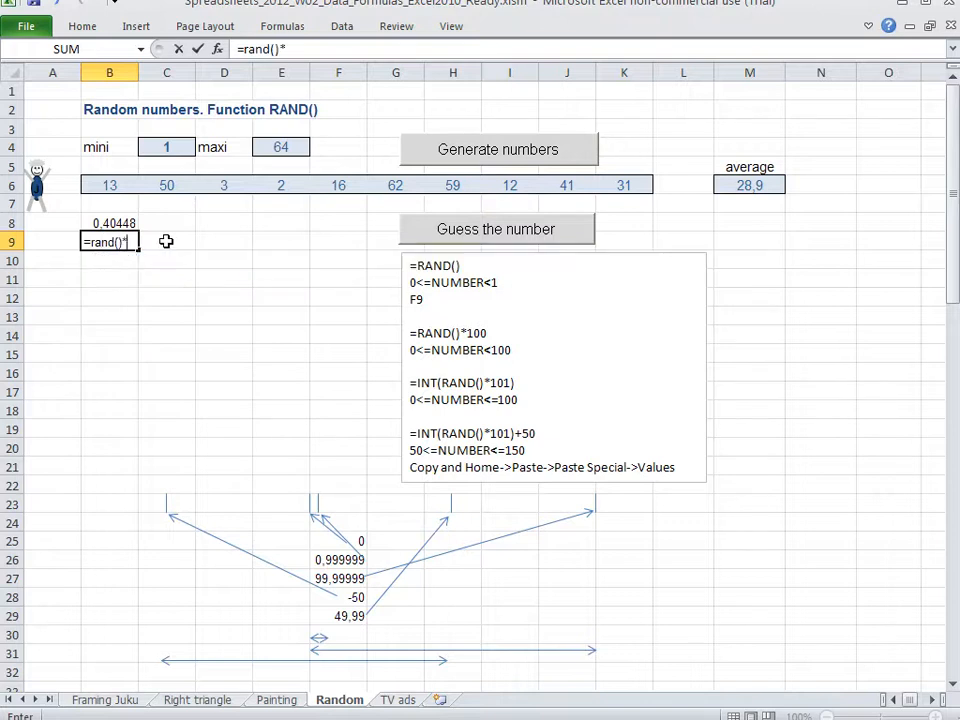
key(Return)
Copy the two random-number formulas from B8:B9 into C8:C9
click(166, 241)
key(Up)
key(Left)
key(shift+Down)
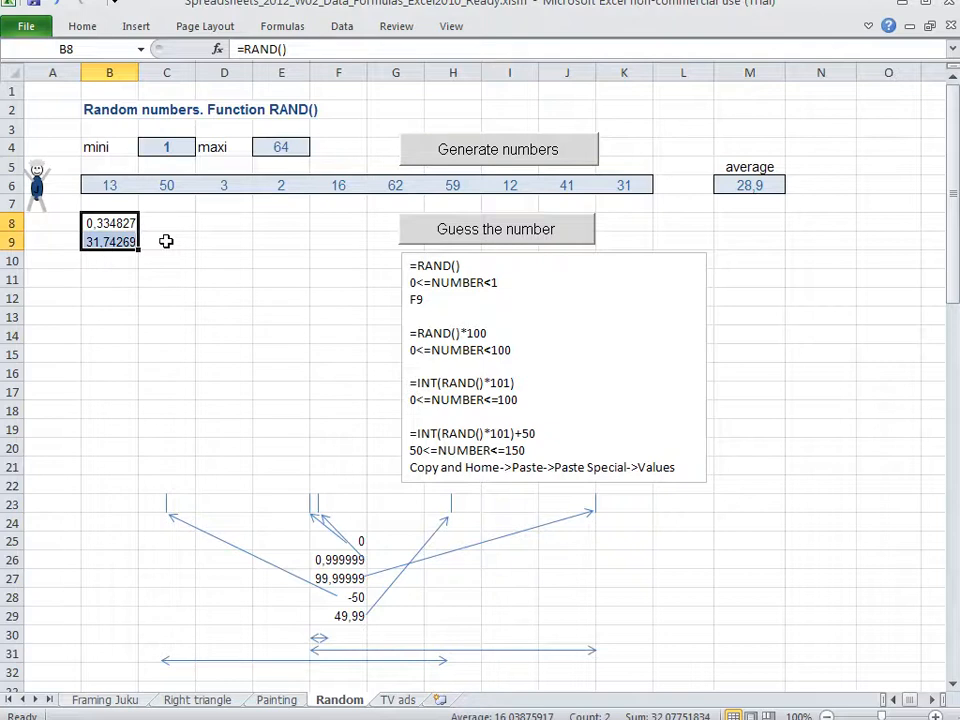
key(ctrl+c)
key(Right)
key(ctrl+v)
Turn the formulas in C8 and C9 into visible text by prefixing each one with an apostrophe
key(Down)
key(Up)
key(F2)
key(Home)
text(')
key(Return)
key(F2)
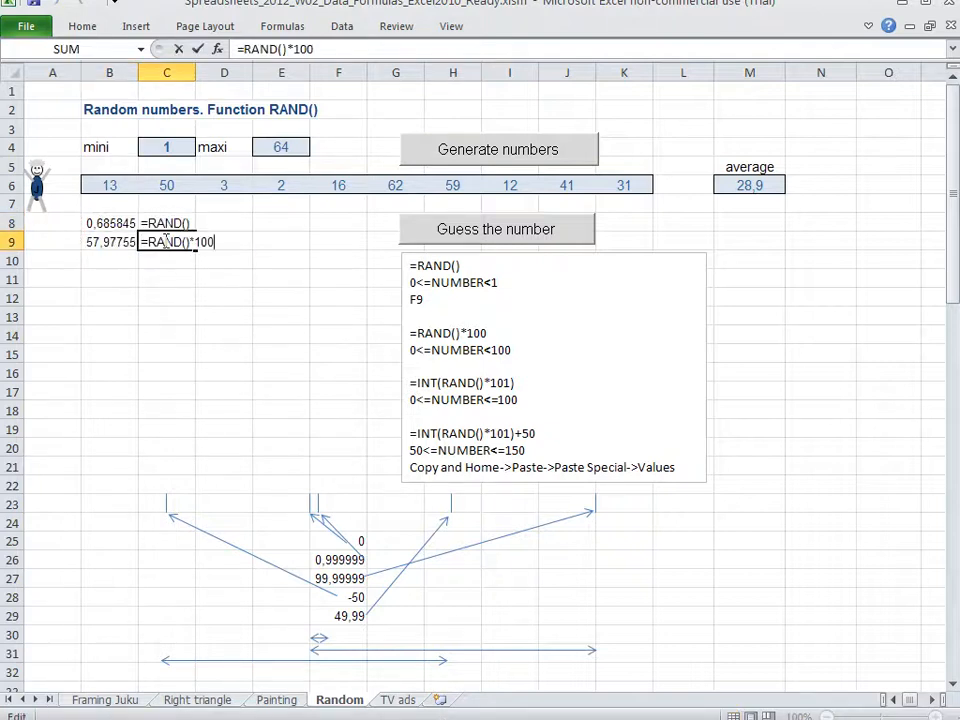
key(Home)
text(')
key(Return)
Examine the leading apostrophe in the text of cells C8 and C9 without changing their contents
key(Up)
key(Up)
key(F2)
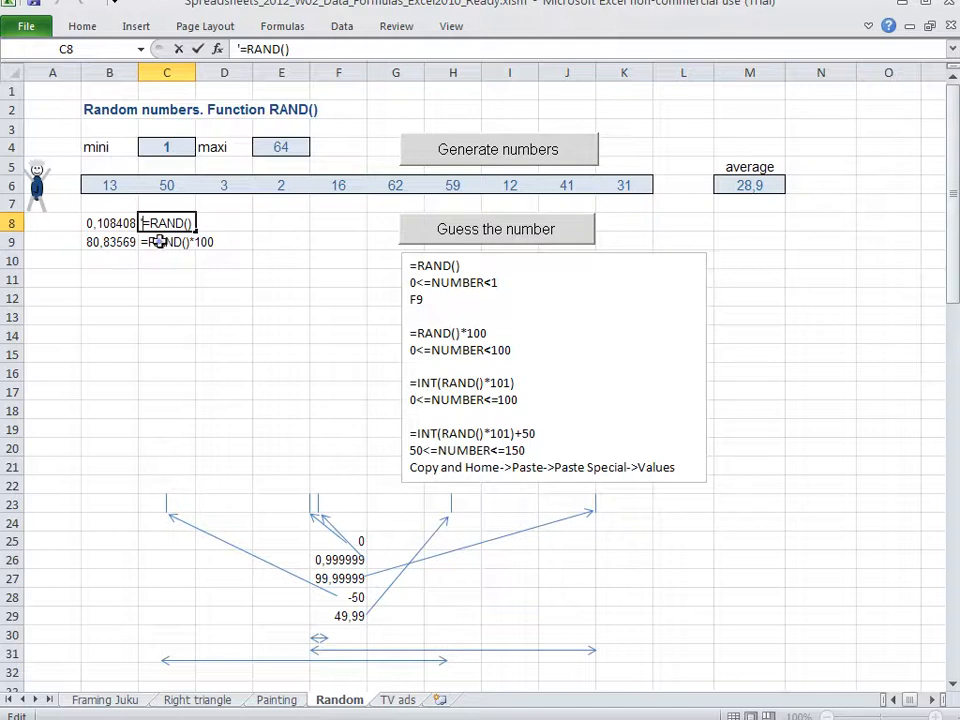
double_click(158, 242)
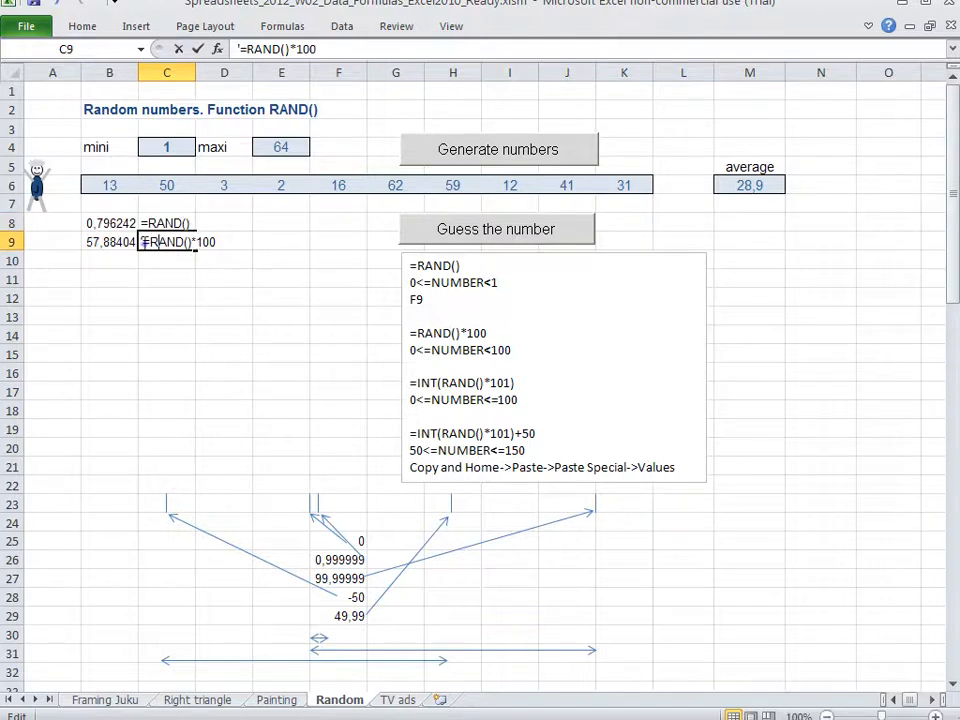
key(Return)
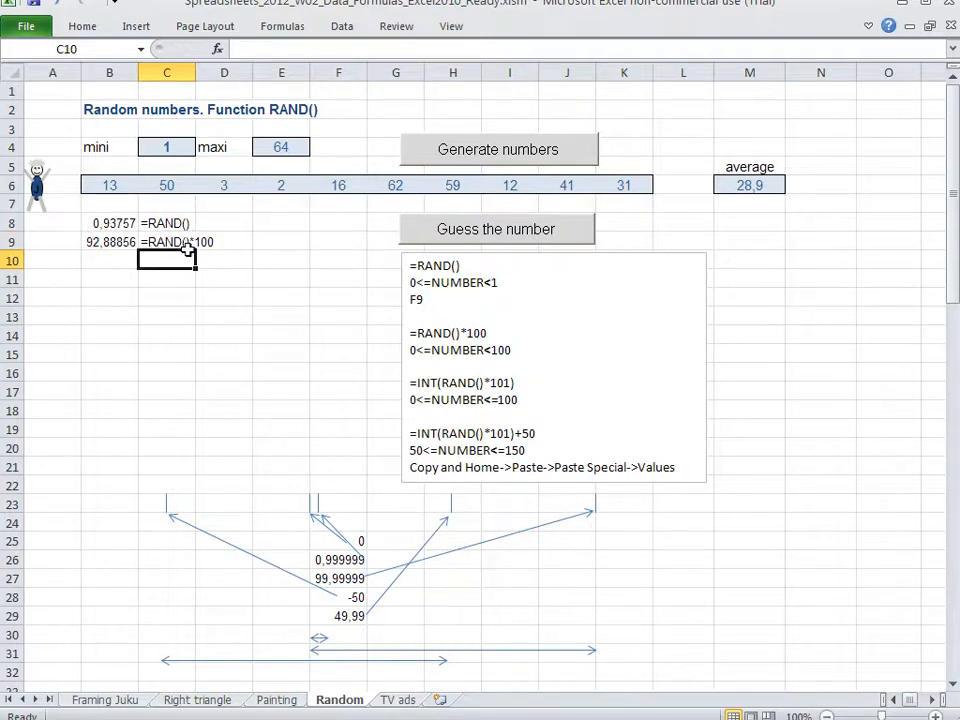
Recalculate the sheet several times to compare the RAND() value in B8 with the RAND()*100 value in B9
click(117, 280)
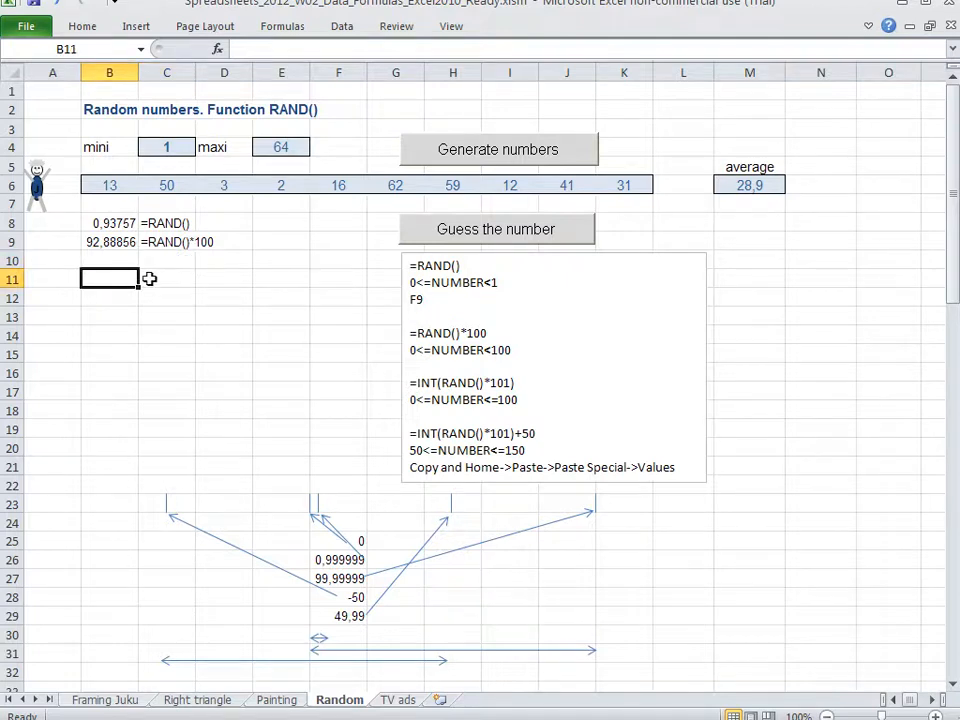
key(F9)
key(F9)
key(F9)
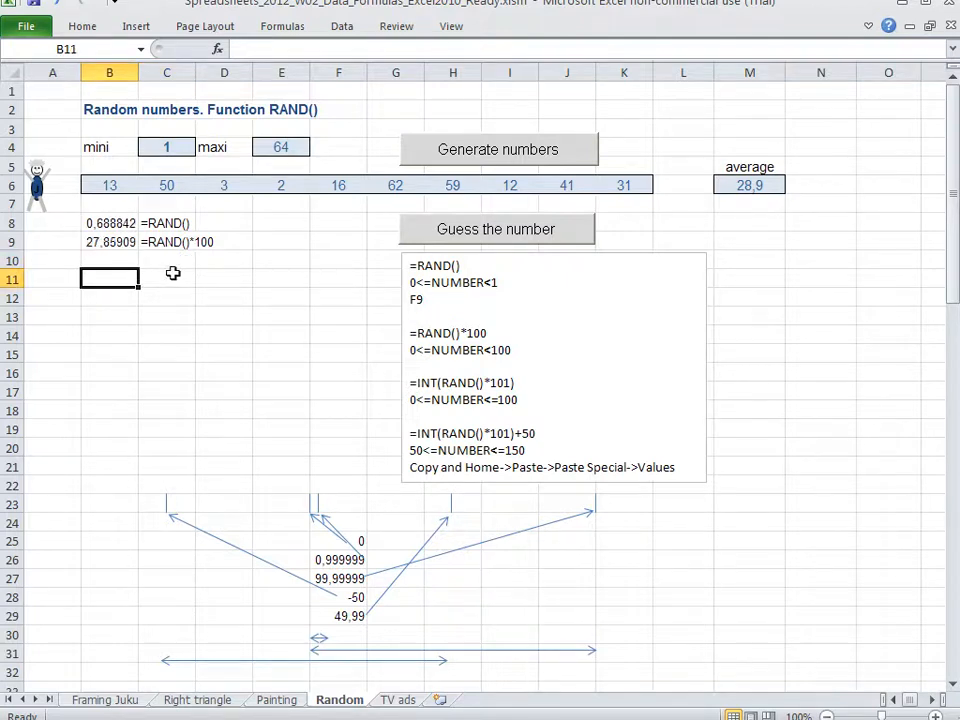
key(F9)
key(F9)
key(F9)
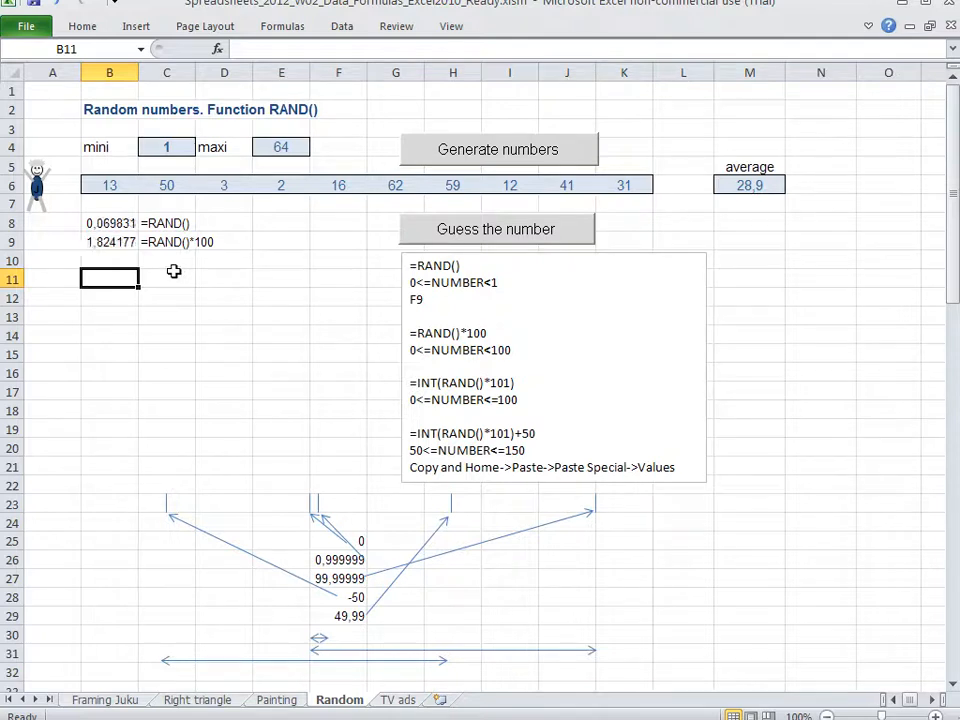
key(F9)
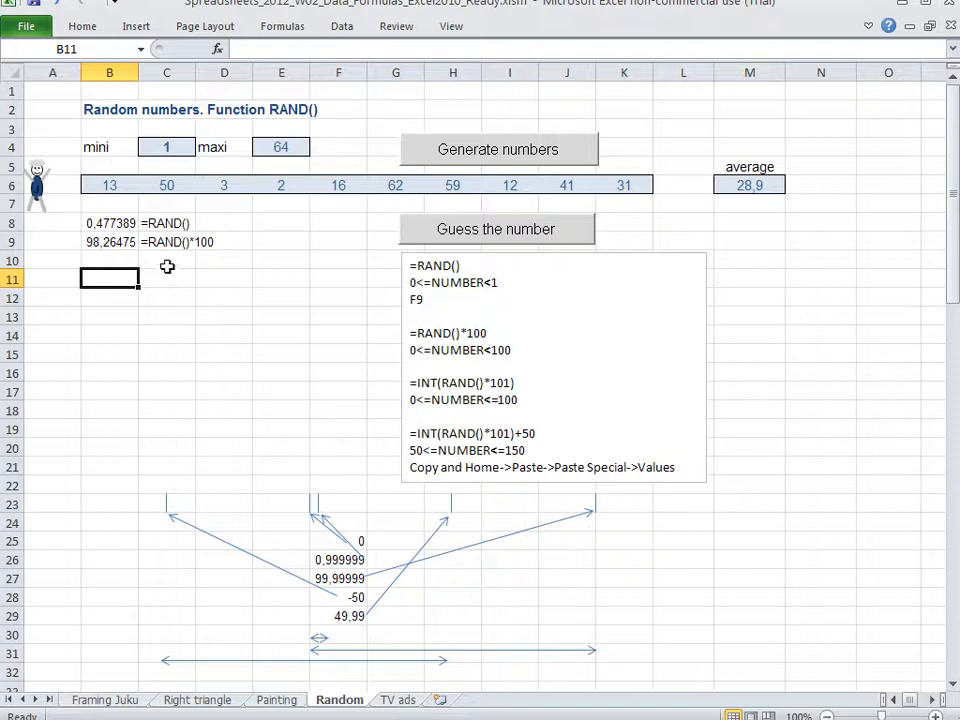
Review the formula text in C9 and the marker lines for 0 and 0,999999 in the number-line diagram
click(166, 256)
click(165, 248)
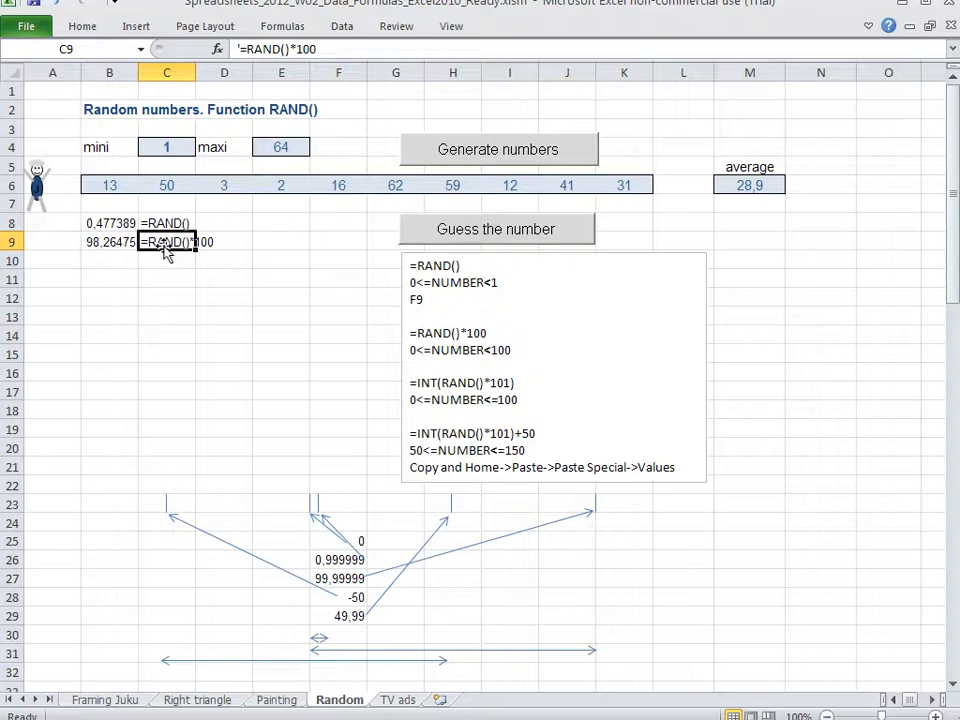
click(311, 500)
click(317, 496)
click(318, 465)
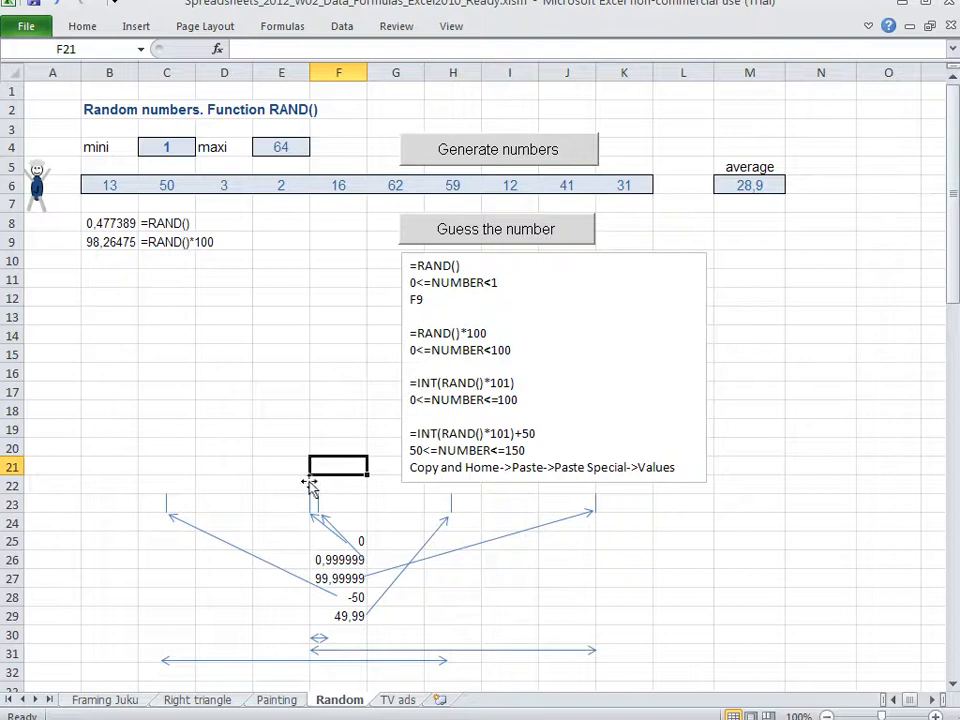
click(310, 500)
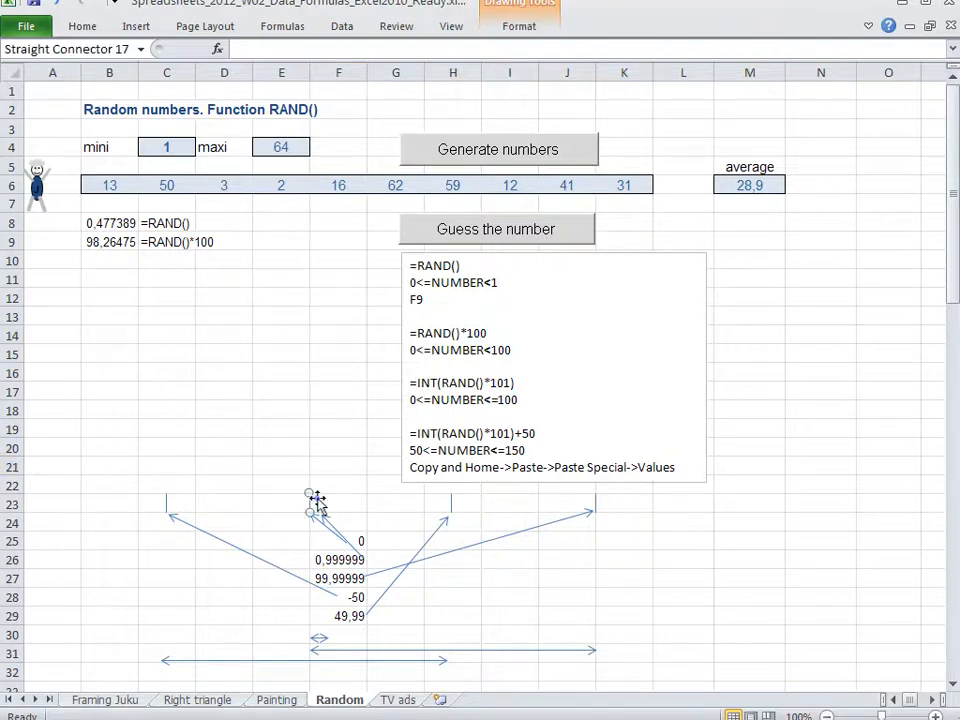
click(314, 498)
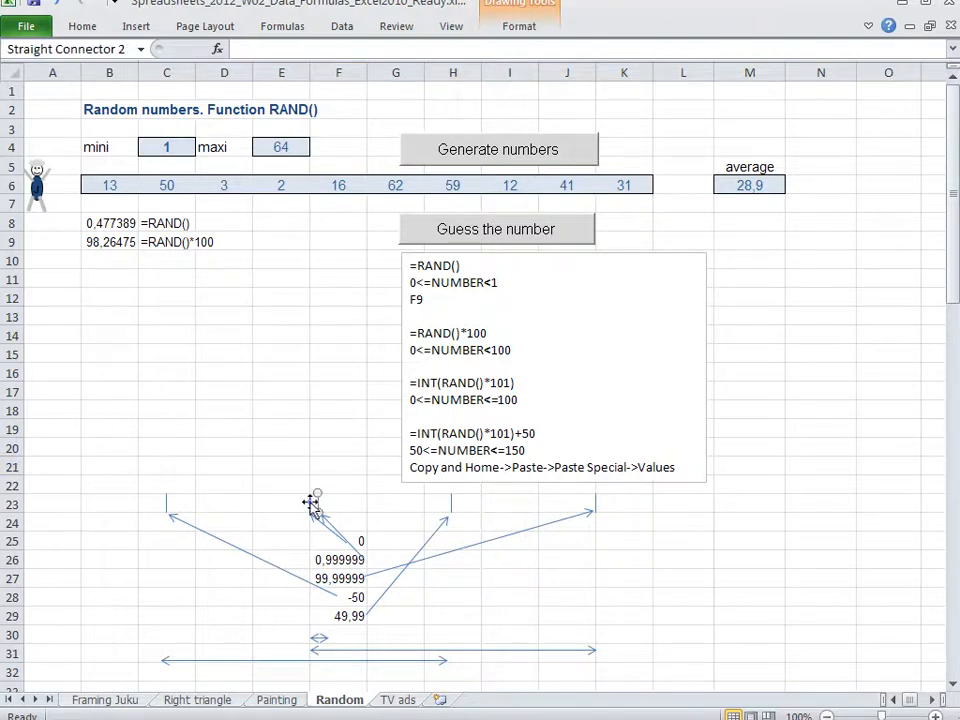
Examine the diagram's range from 0 to 99,99999 by selecting its two boundary lines and the values in F25 and F27
click(313, 504)
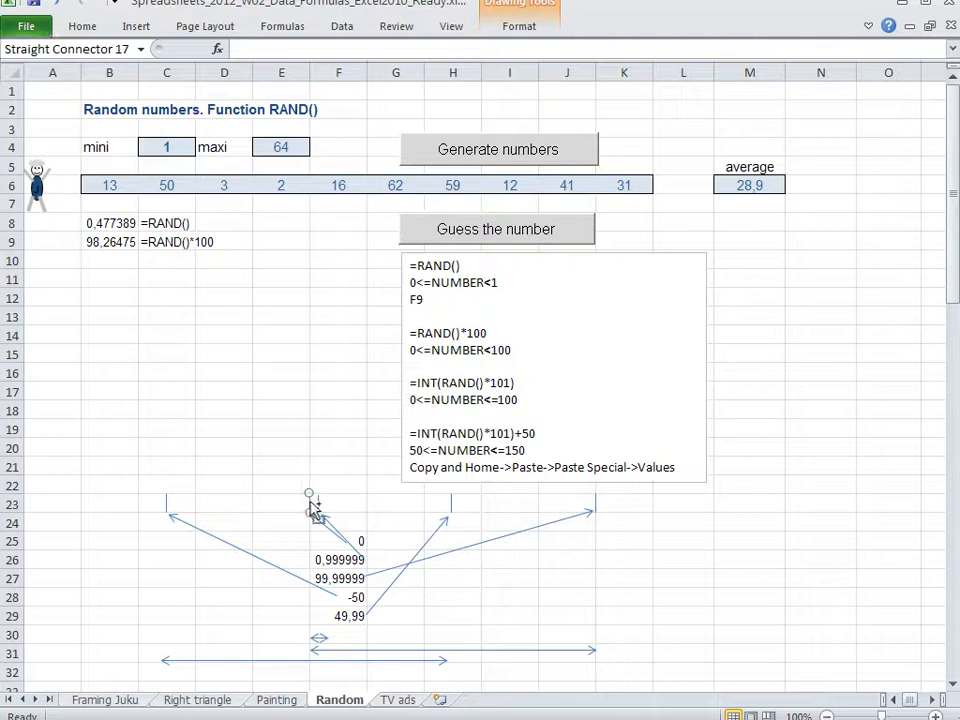
shift+click(597, 503)
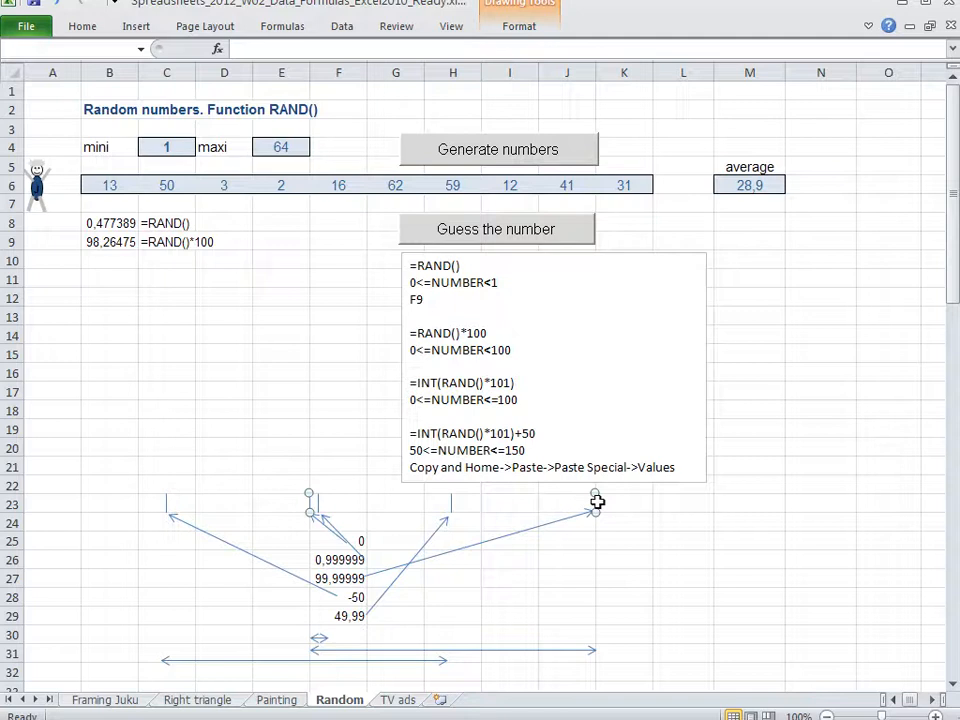
click(359, 538)
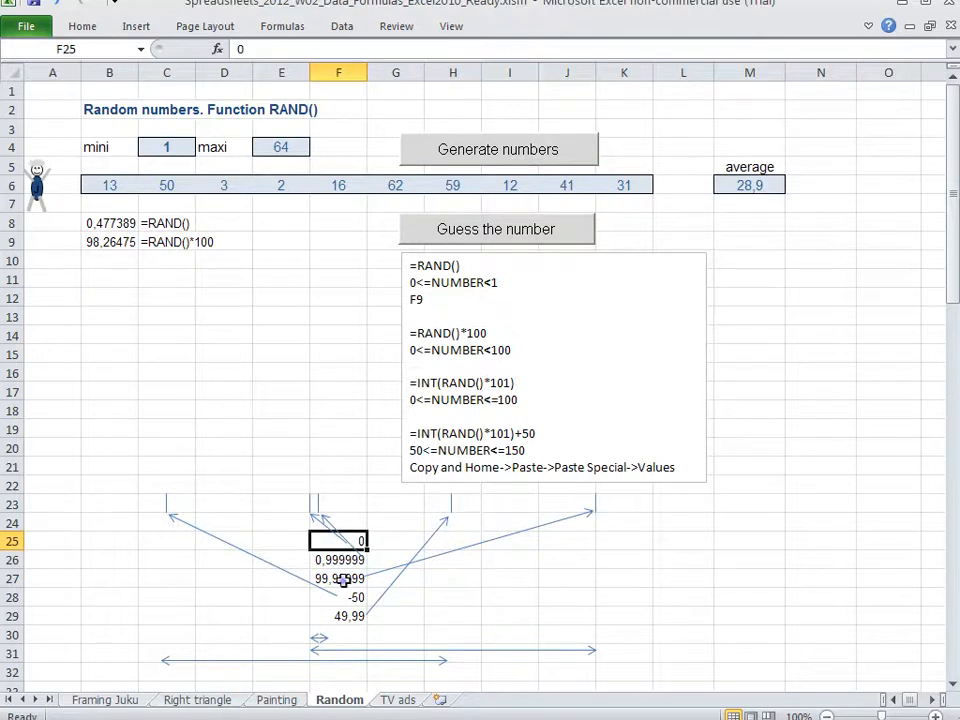
click(343, 580)
click(311, 506)
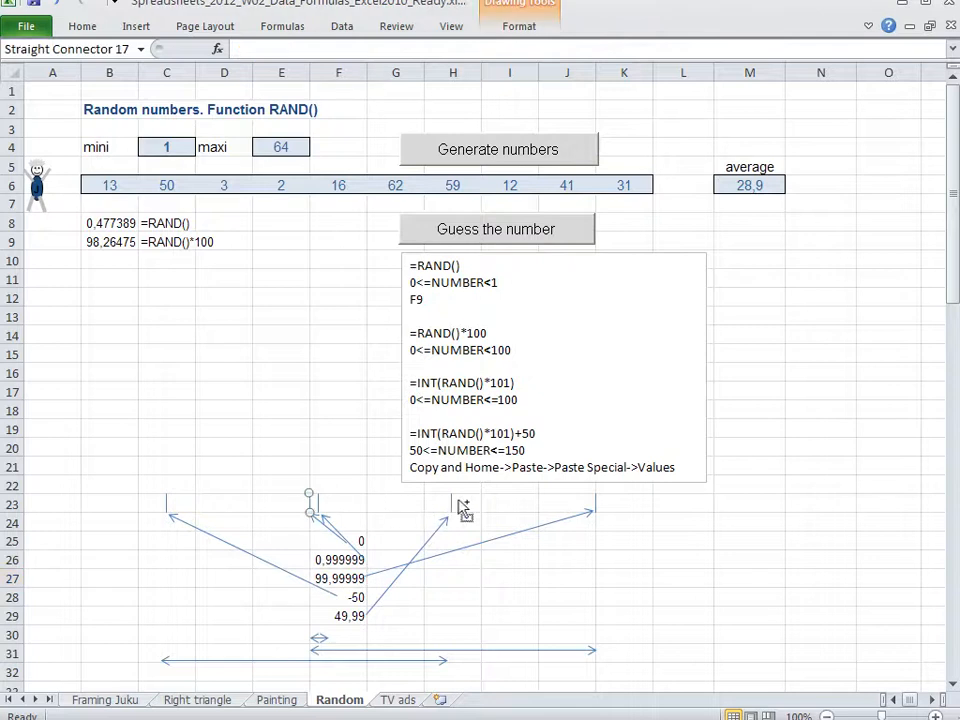
drag(595, 511, 596, 494)
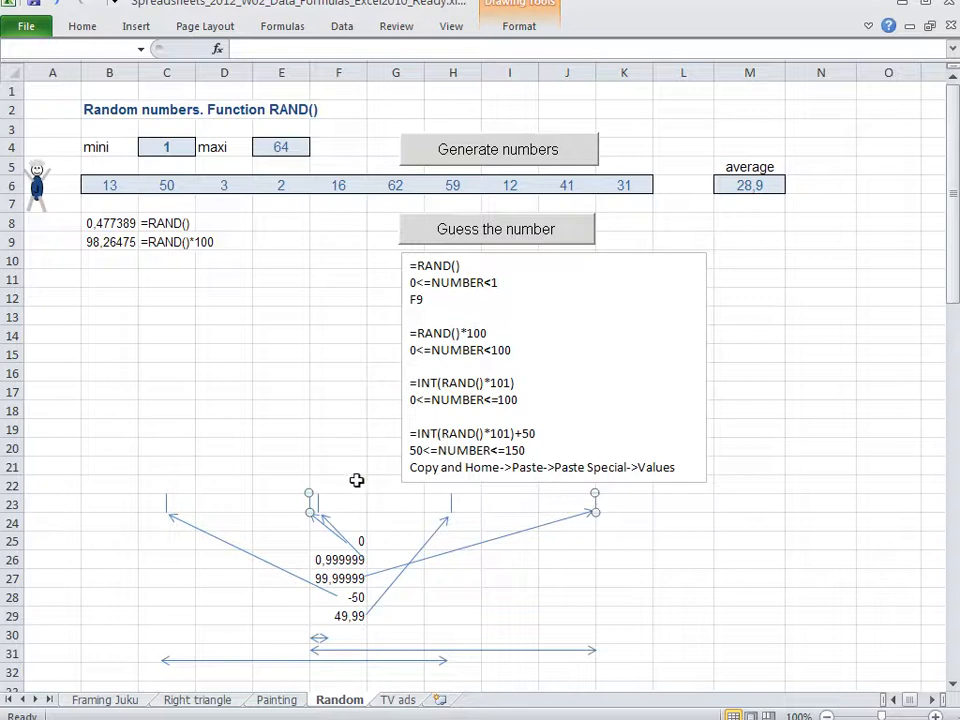
Compare the diagram's 0 to 0,999999 interval with the 0 to 99,99999 interval by selecting their boundary lines
click(354, 477)
click(314, 505)
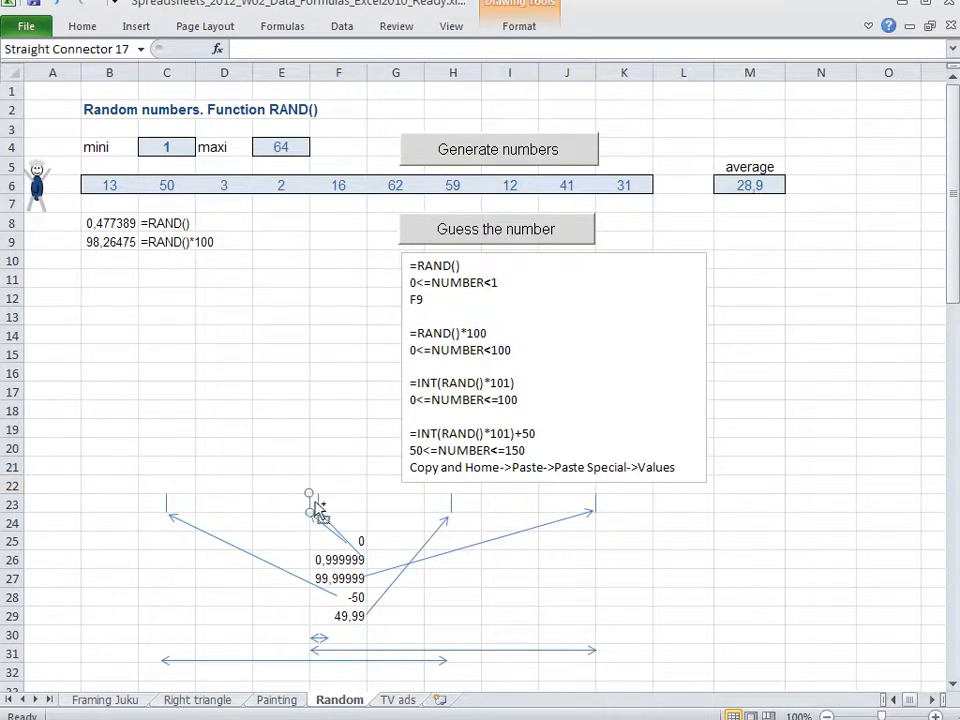
shift+click(318, 506)
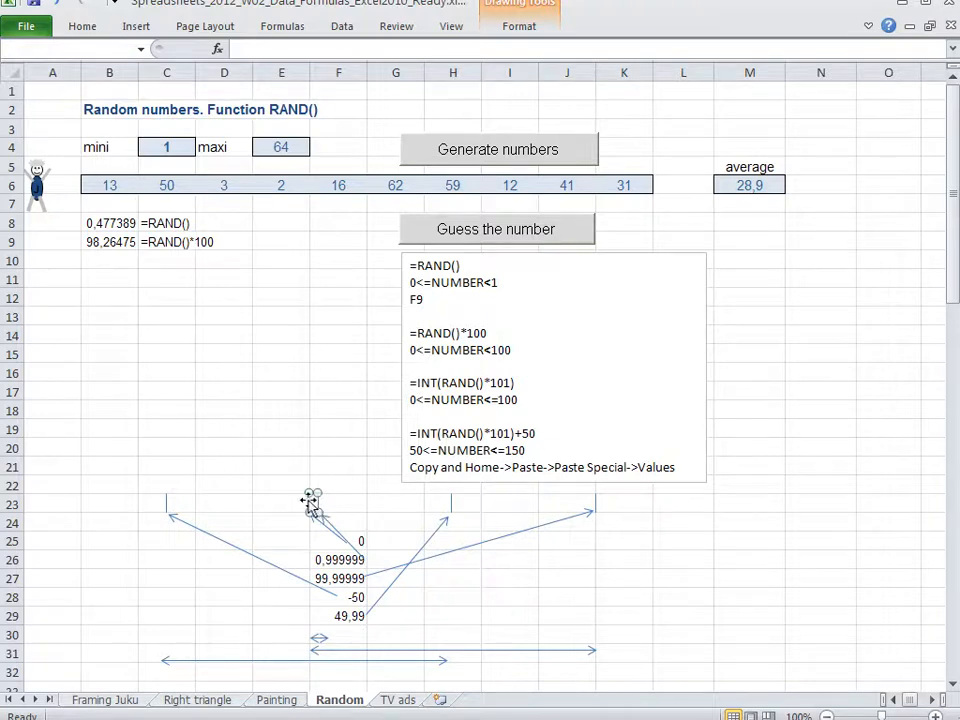
click(354, 477)
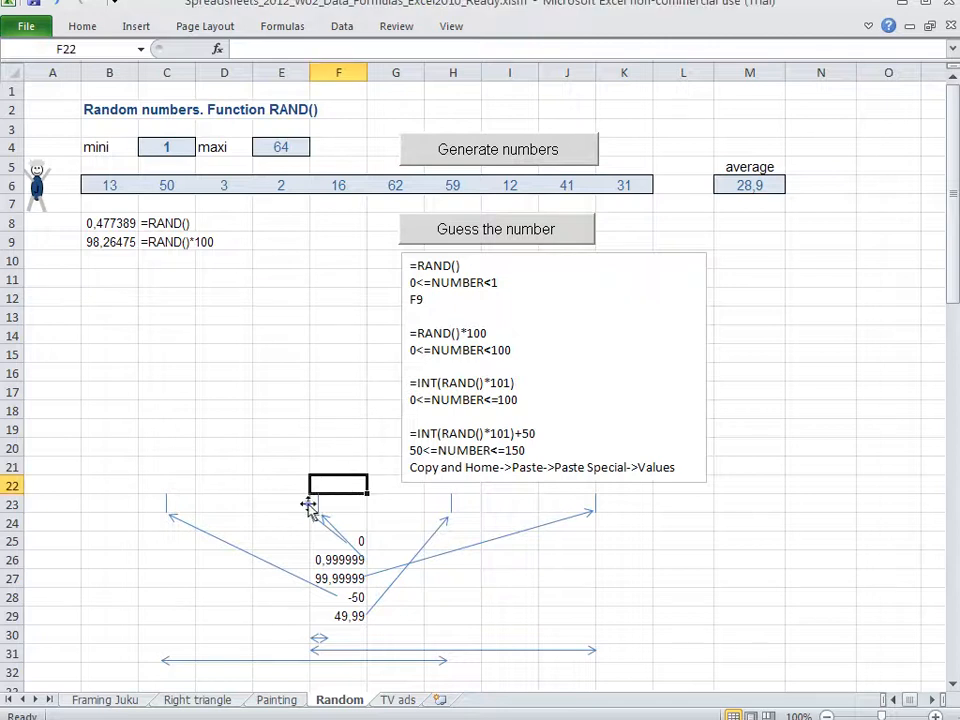
click(309, 505)
click(318, 507)
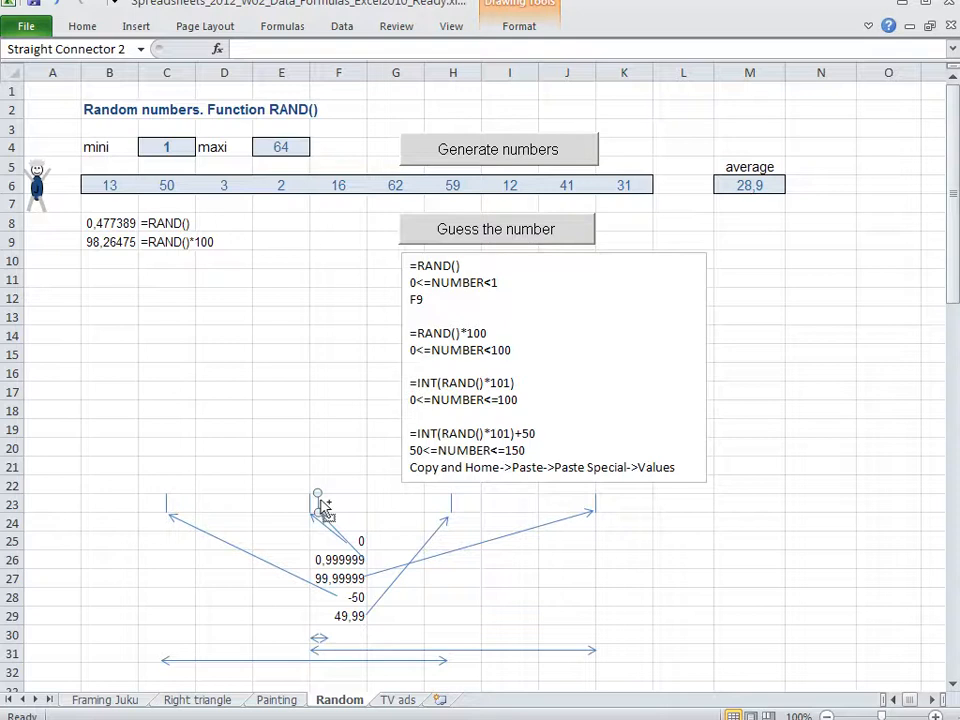
shift+click(598, 508)
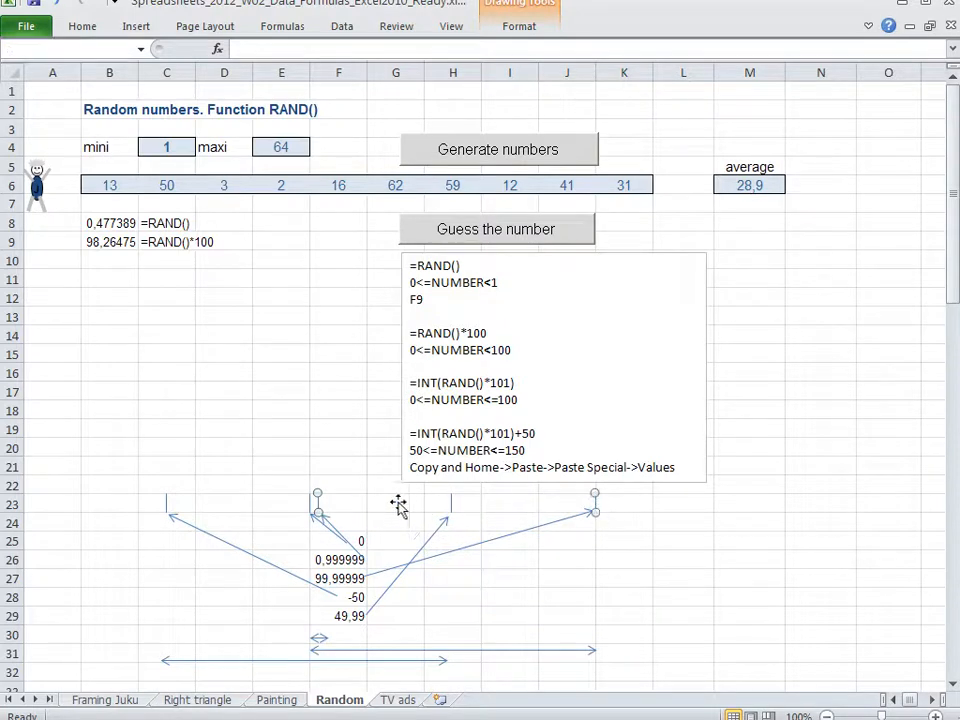
click(310, 505)
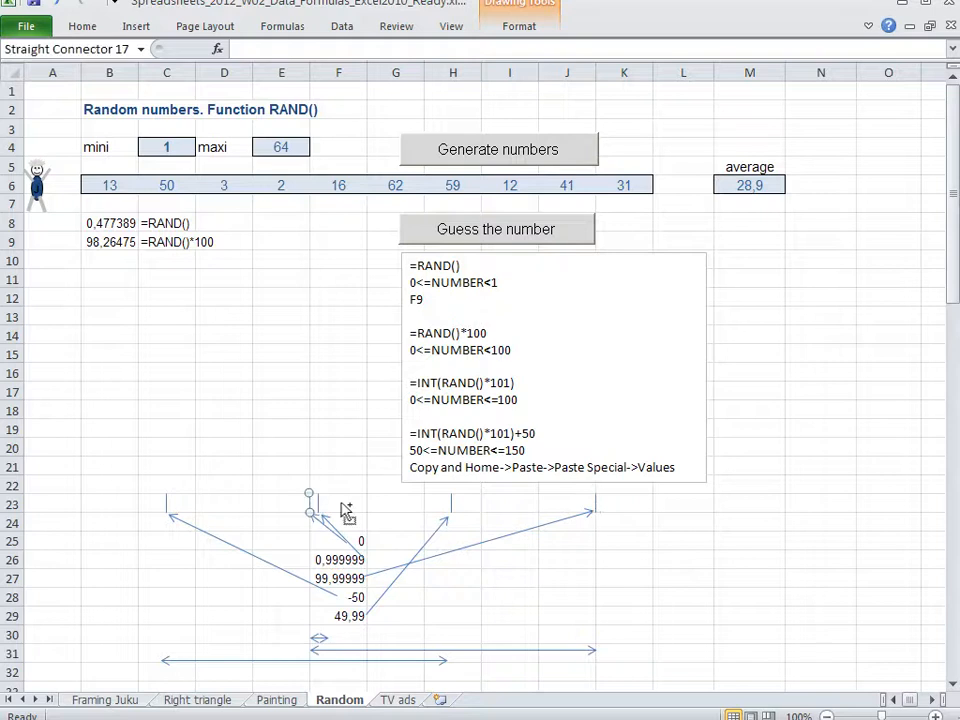
shift+click(597, 508)
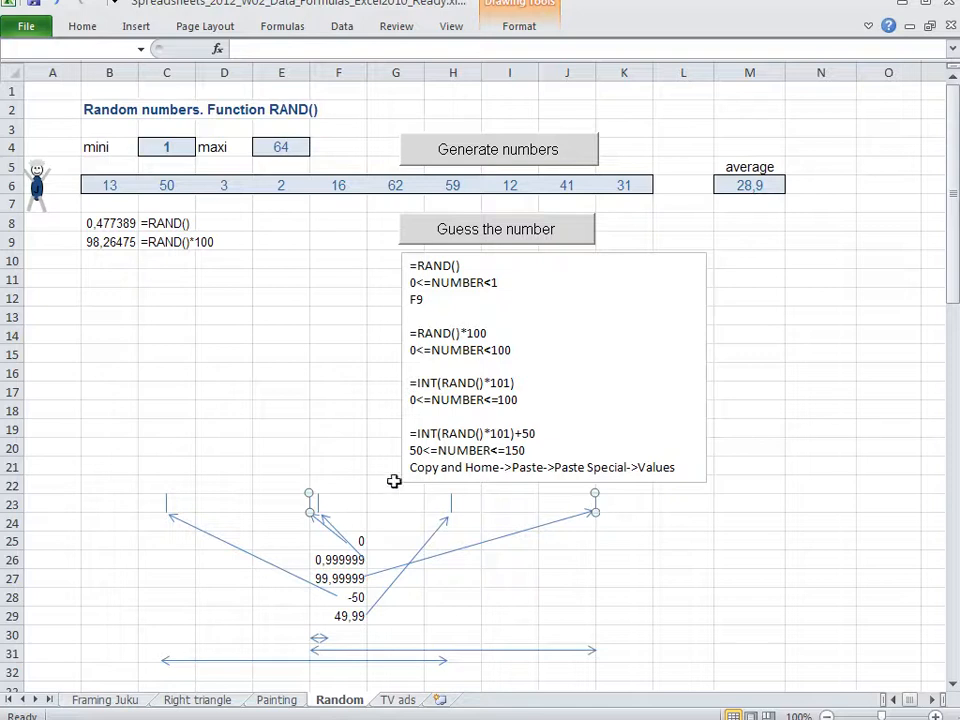
Enter the formula =int(rand()*100) in cell B10 to produce whole random numbers
click(180, 238)
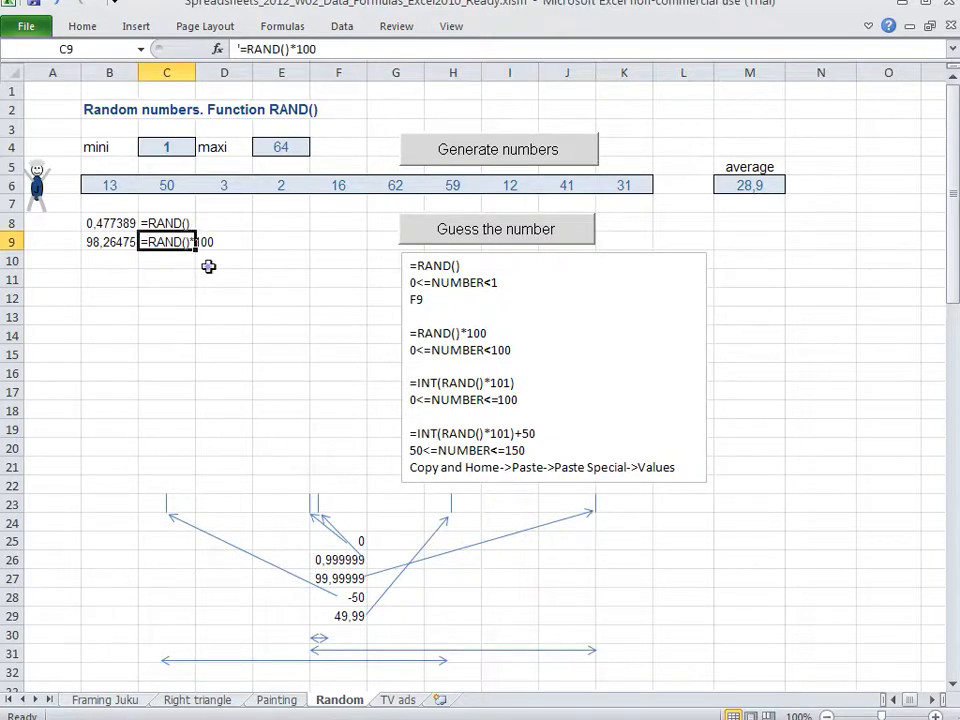
click(207, 265)
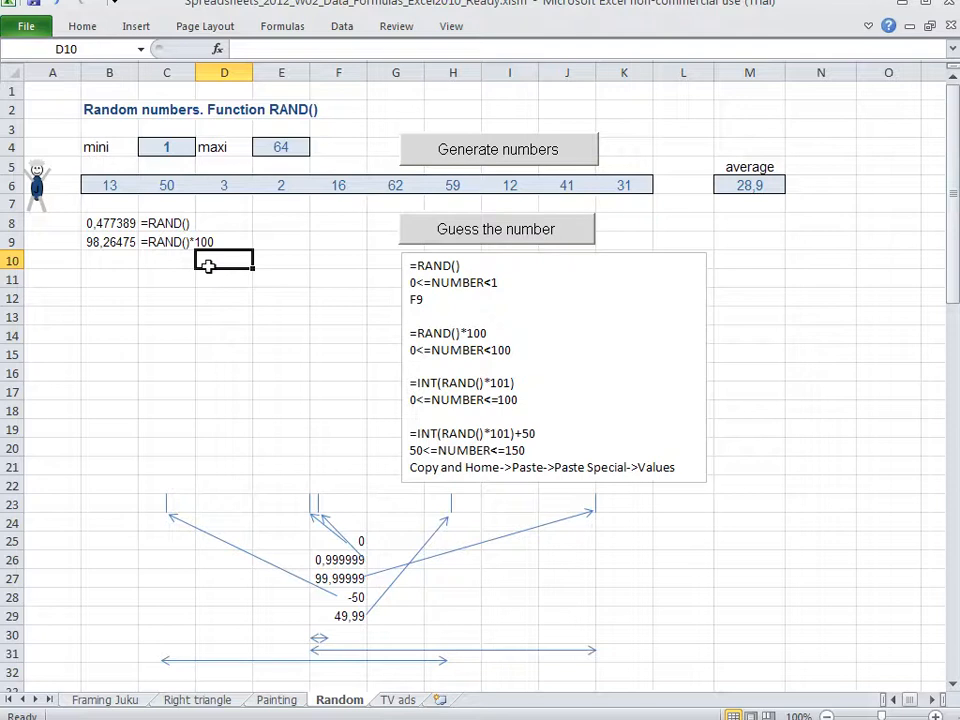
key(Left)
key(Left)
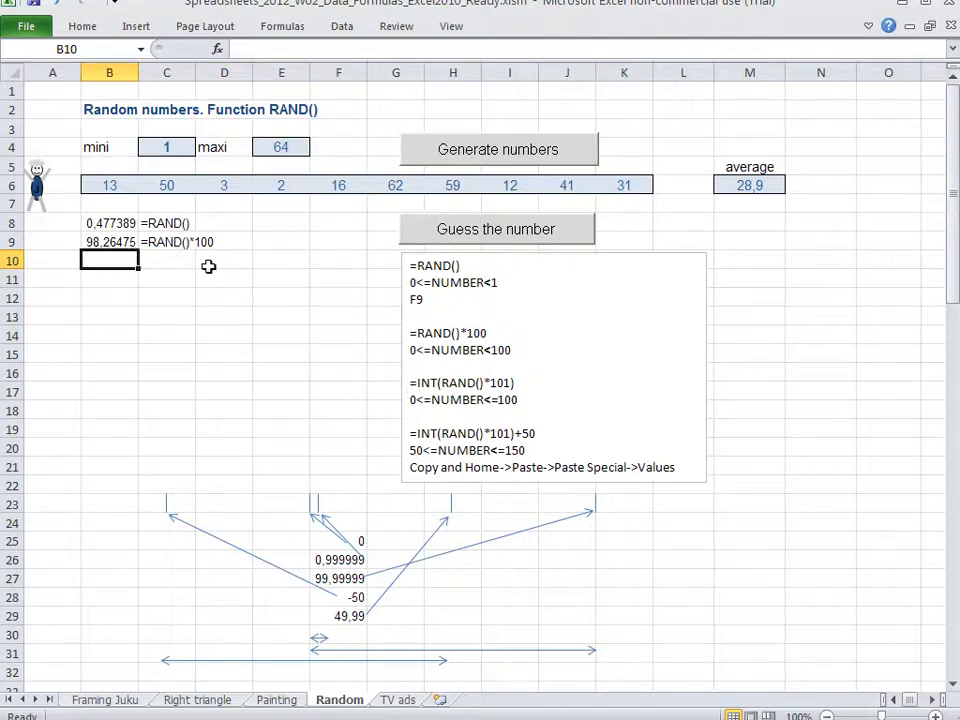
text(=)
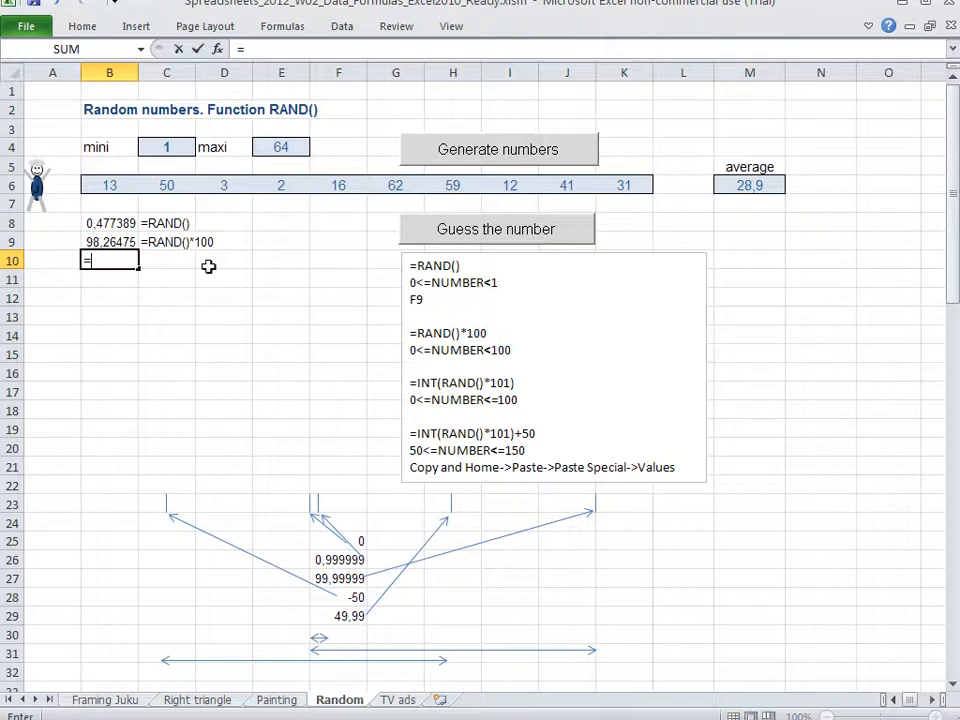
text(rand())
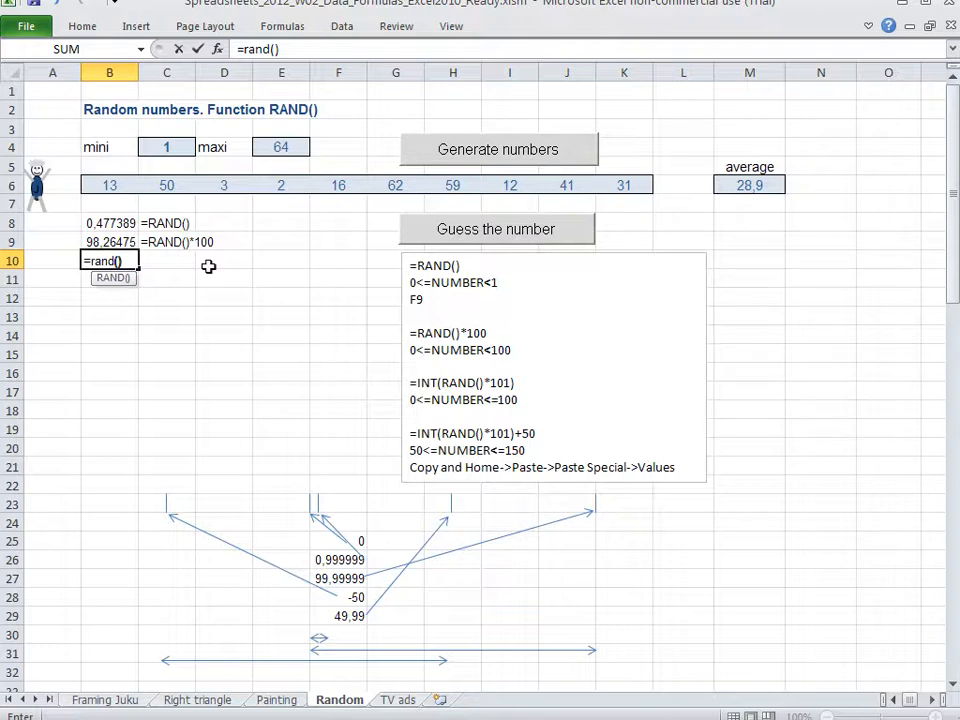
text(*100)
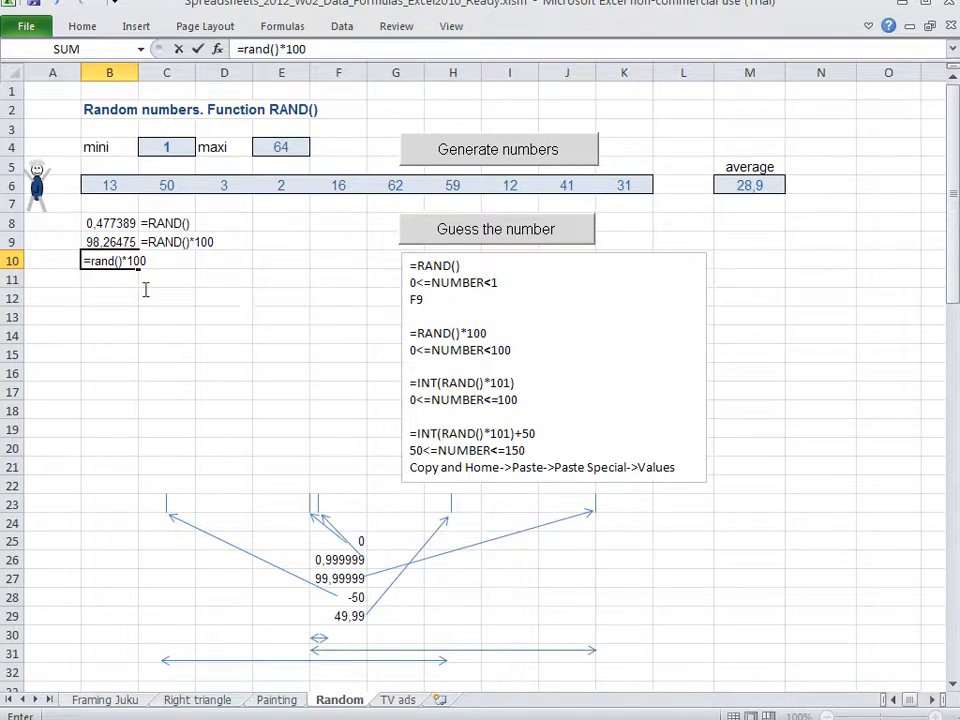
click(92, 261)
text(int()
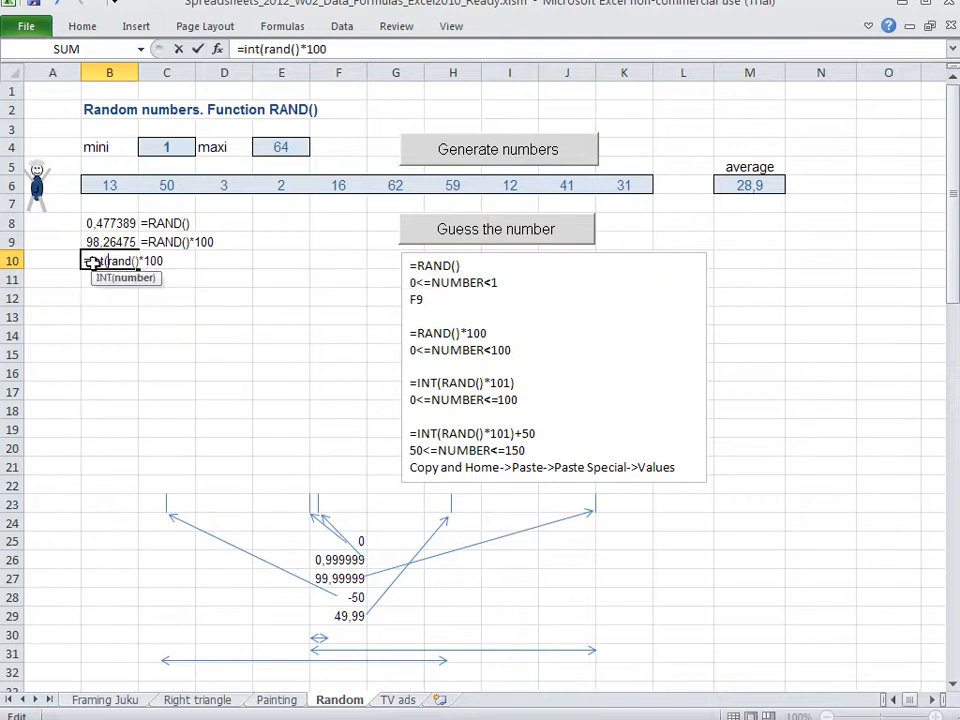
key(End)
text())
key(Return)
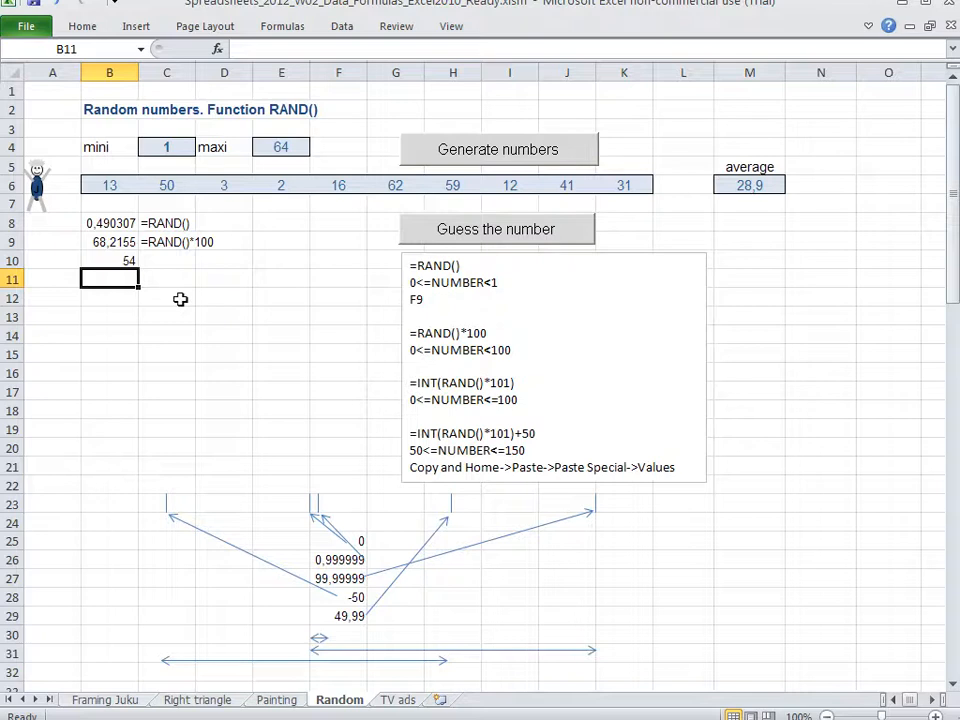
Enter the sample value 0,755 in B13 and its hundredfold 75,5 in B14
key(Down)
key(Down)
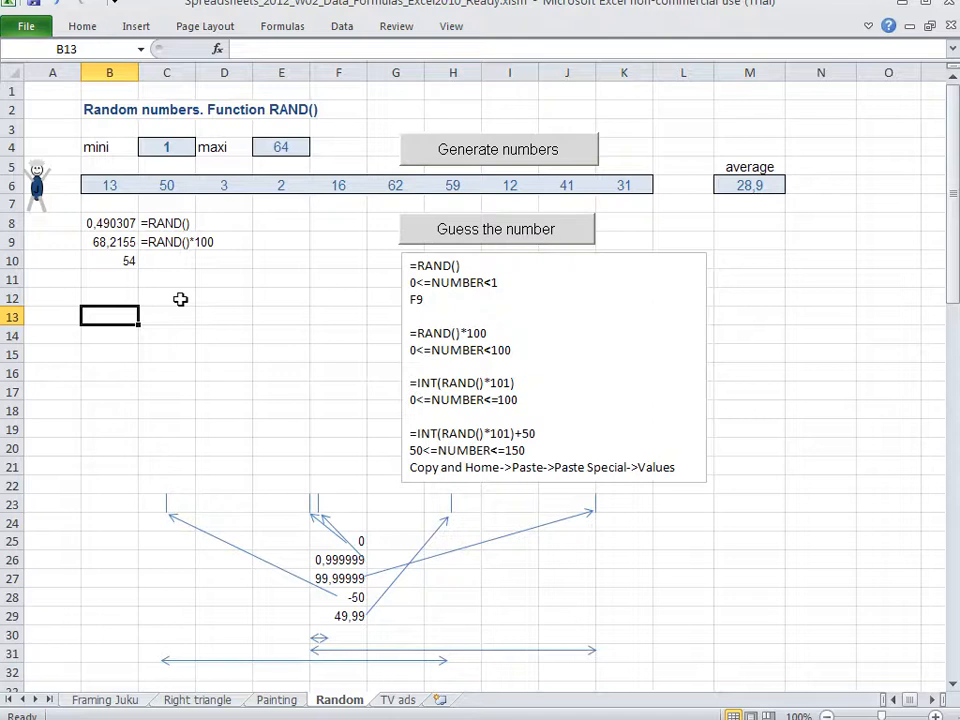
text(0,755)
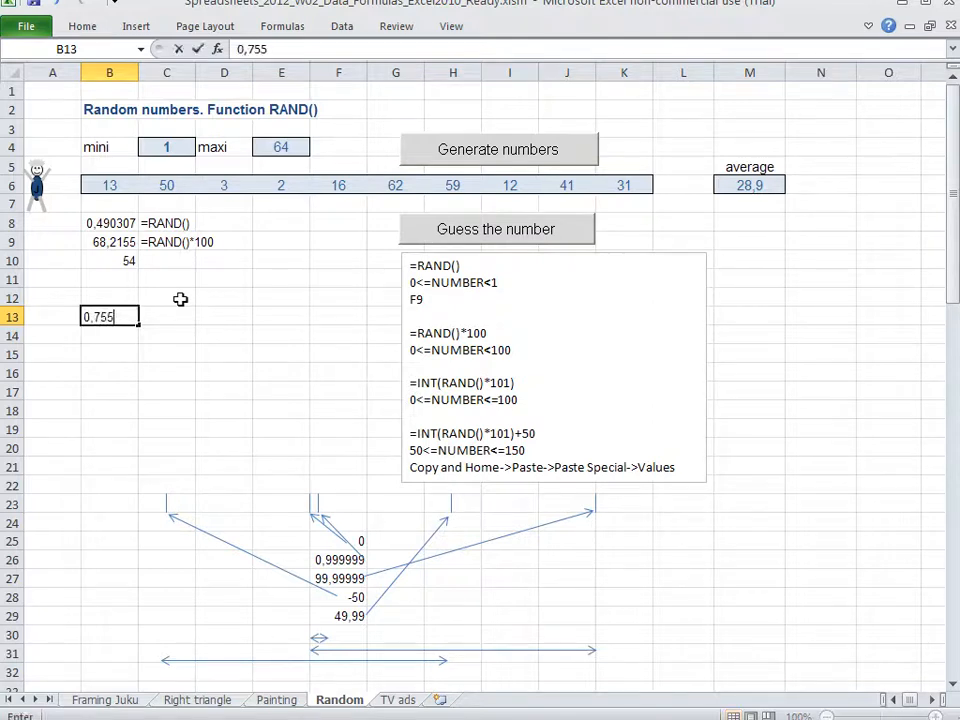
key(Return)
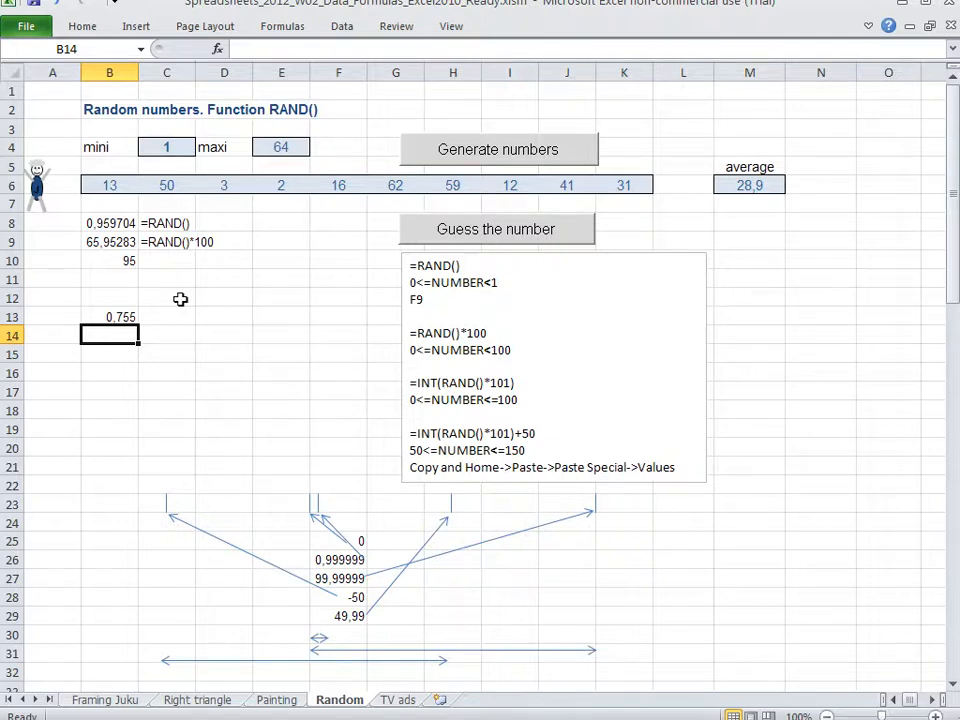
text(75,5)
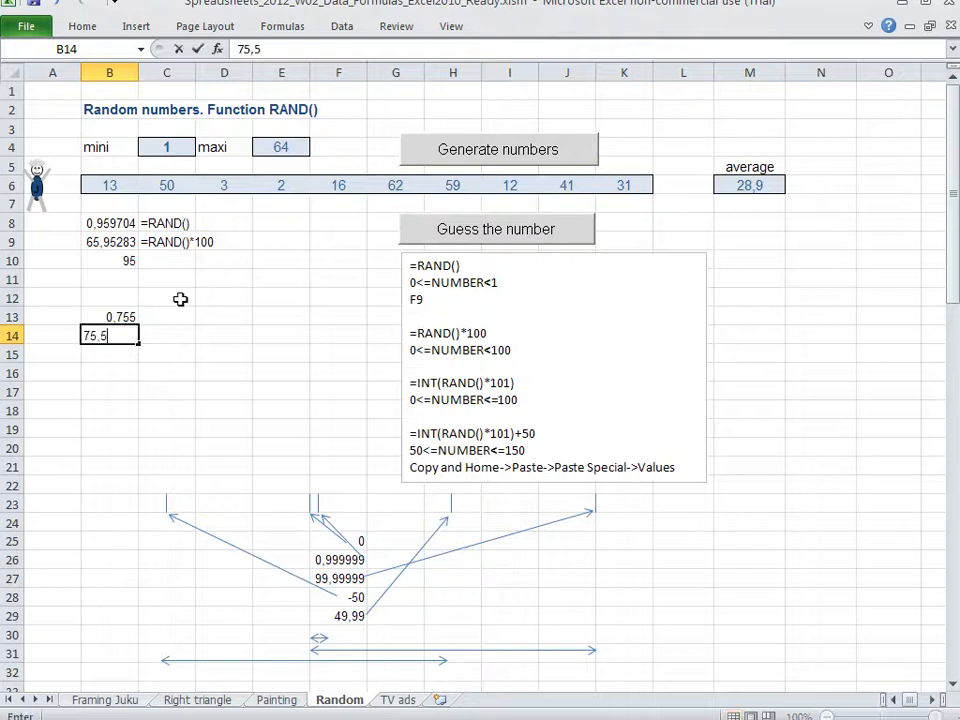
key(Return)
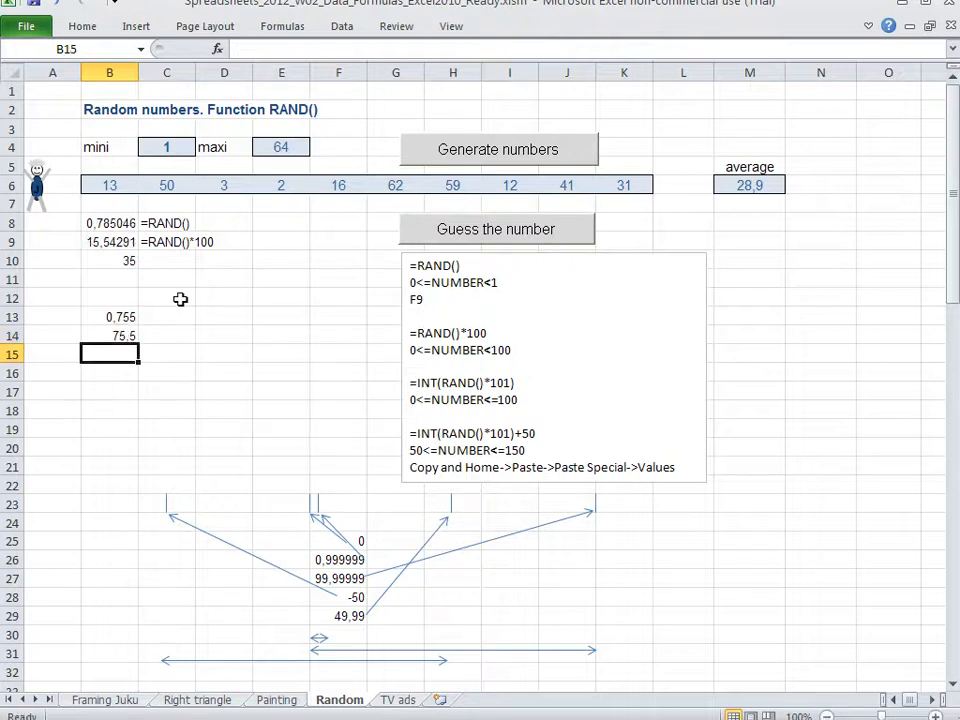
Label the sample rows in A13:A15 as rand(), *100 and rounding
key(Up)
key(Up)
key(Left)
text(rand())
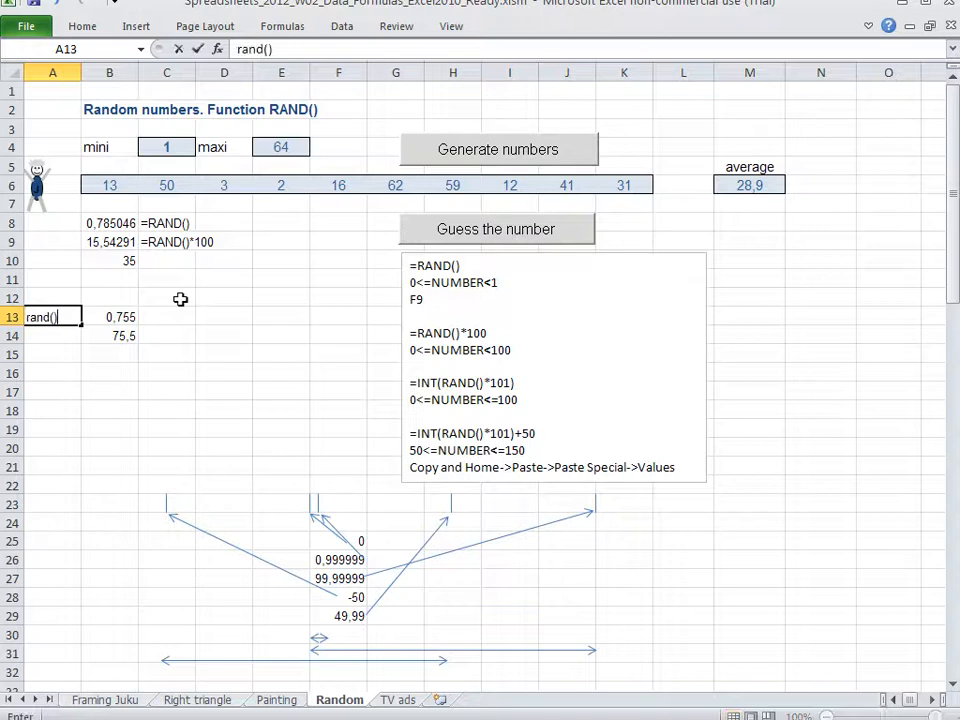
key(Return)
text(*100)
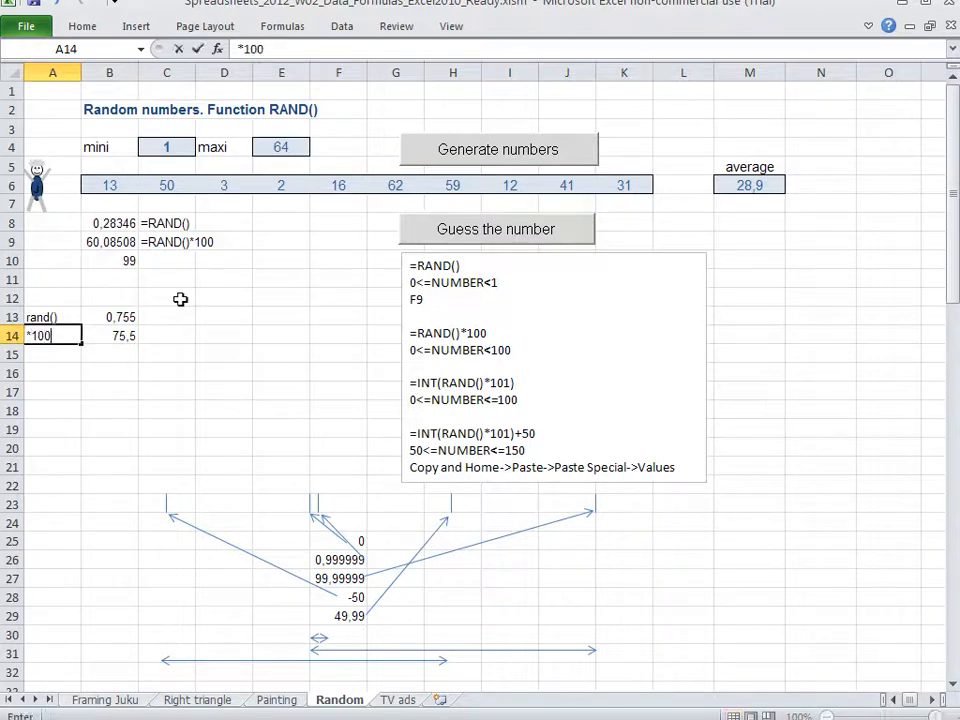
key(Return)
key(Right)
key(Left)
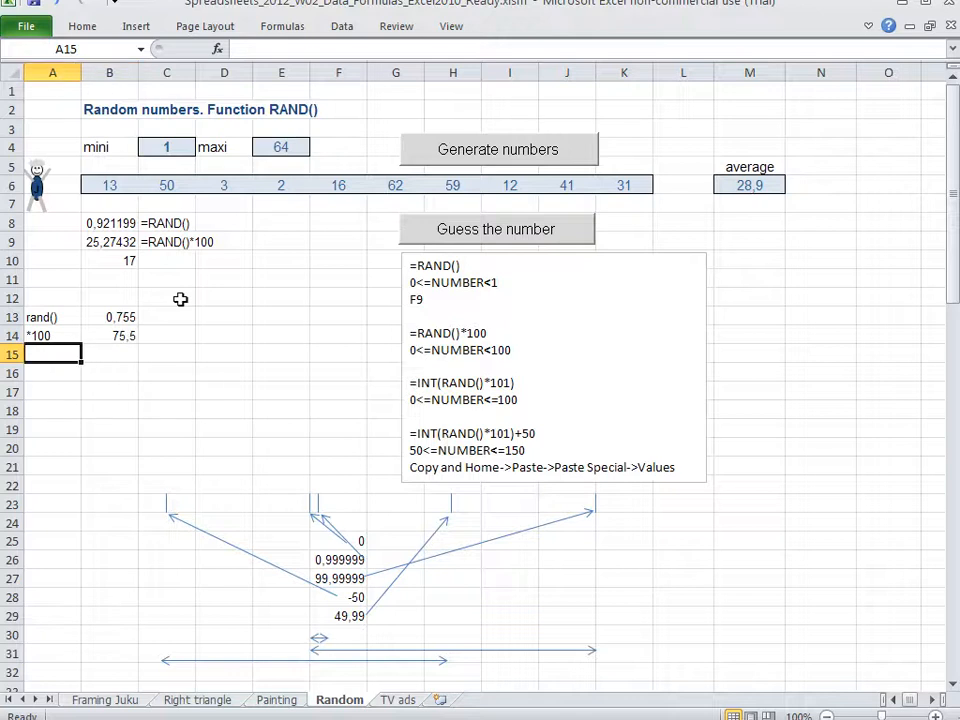
text(rounding)
key(Return)
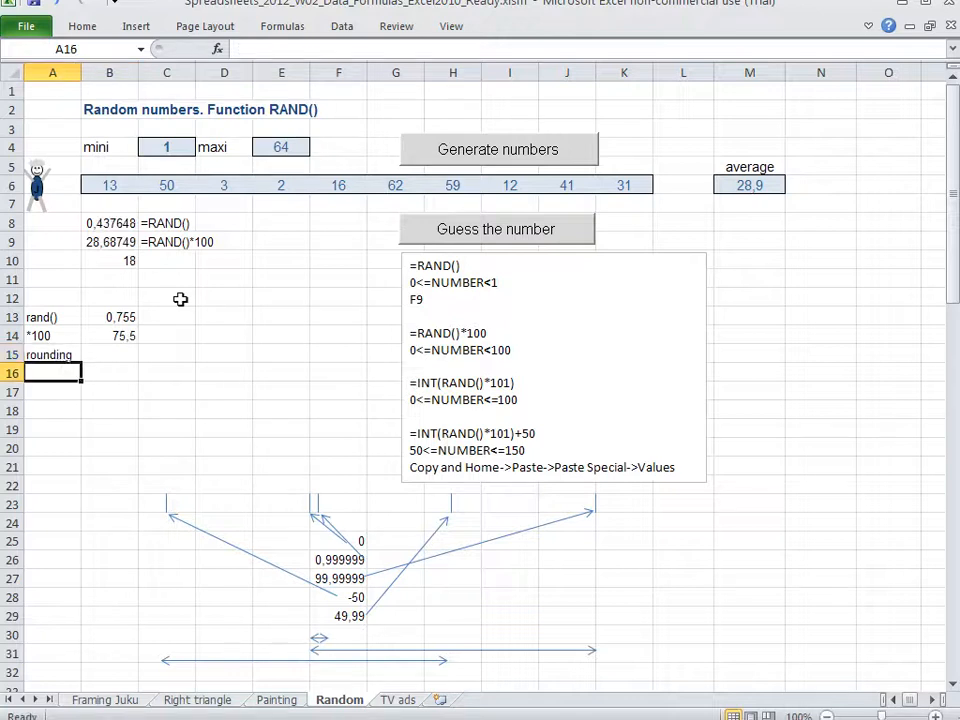
Enter 76 in B15 as the rounded value of the first sample
key(Up)
key(Right)
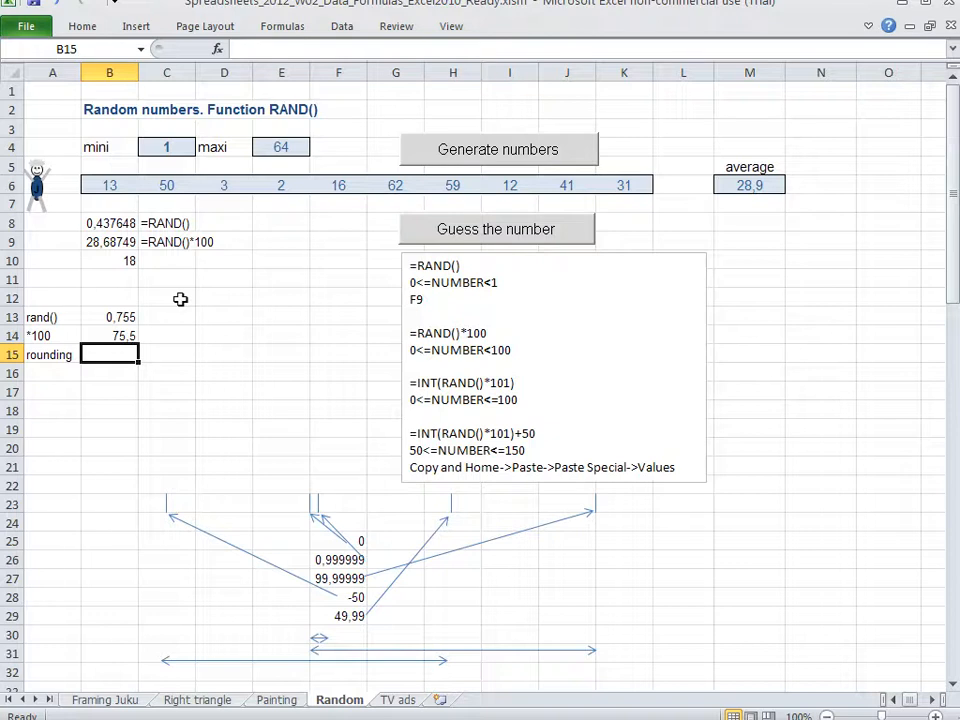
text(76)
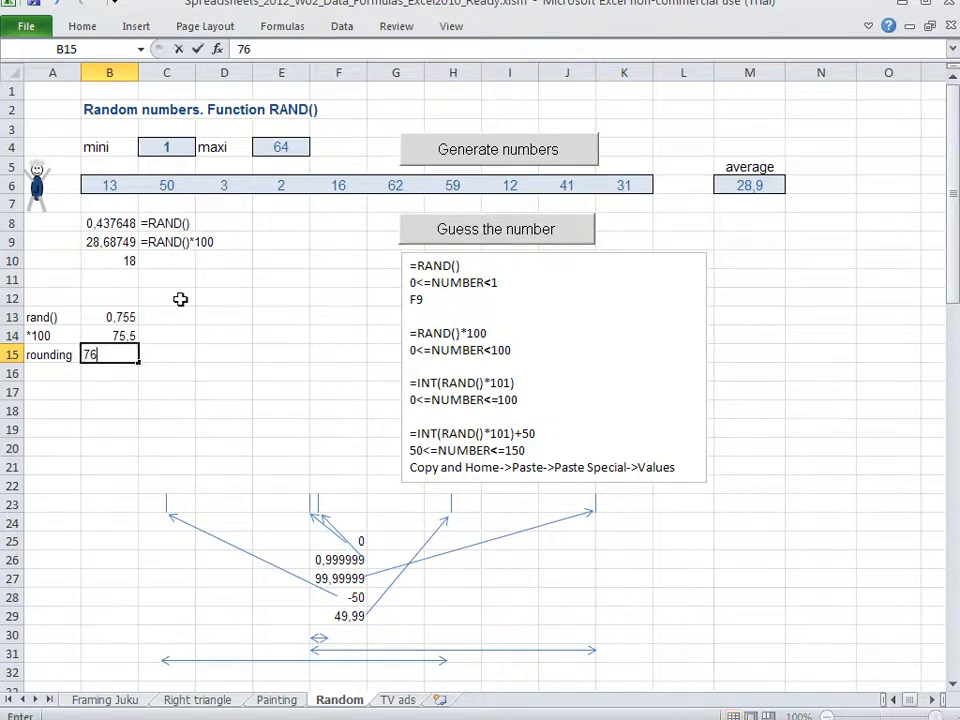
key(Return)
Add a second sample in C13:C15 with the values 0,754, 75,4 and 75
key(Right)
key(Up)
key(Up)
key(Up)
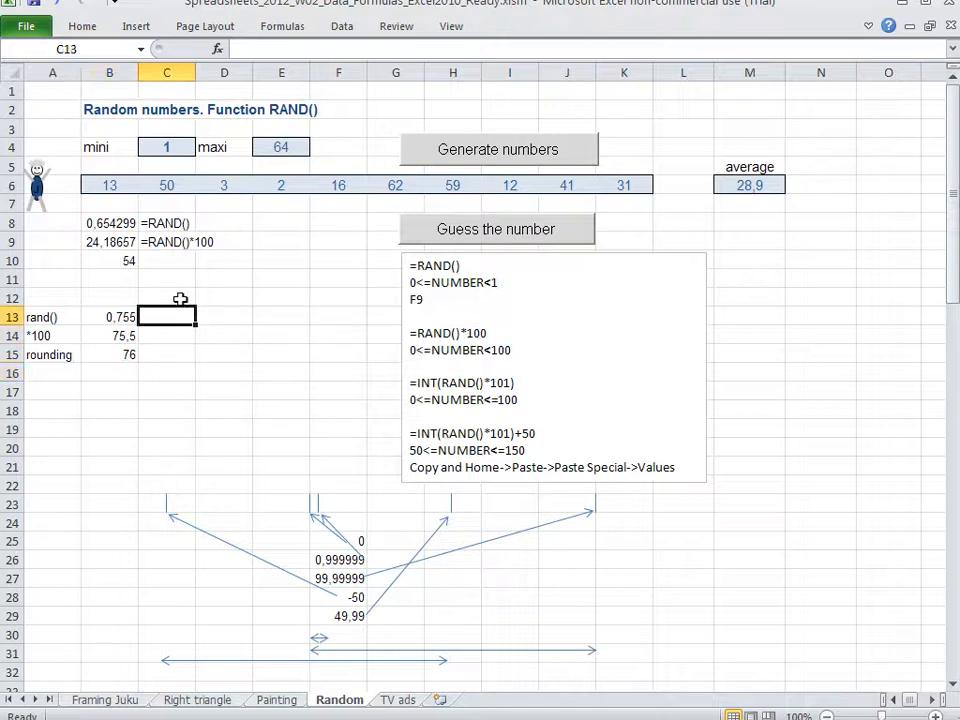
text(0,)
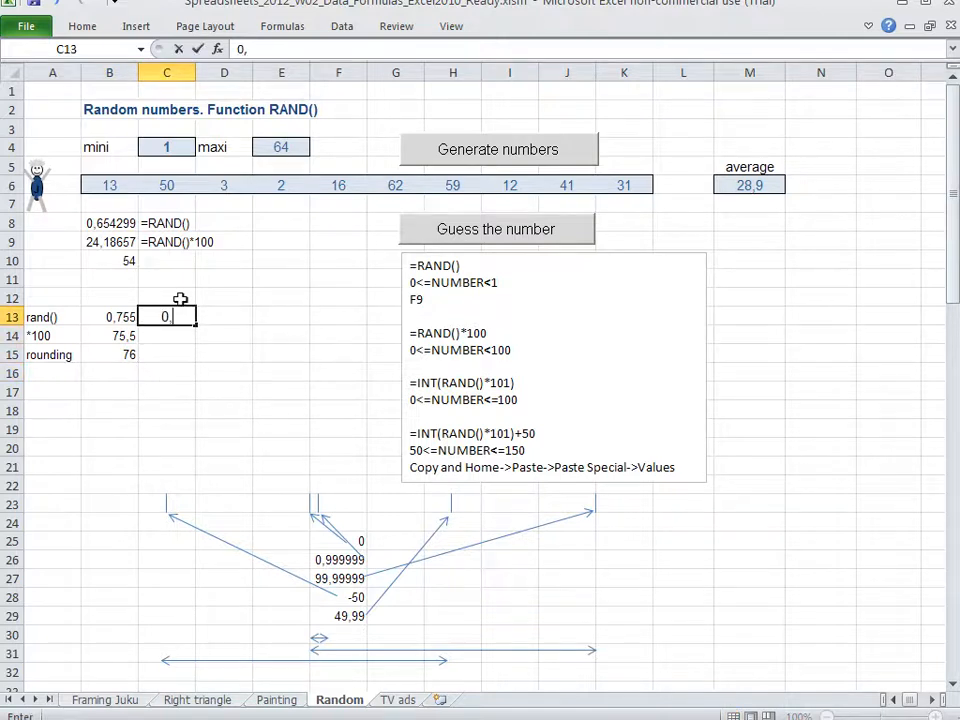
text(754)
key(Return)
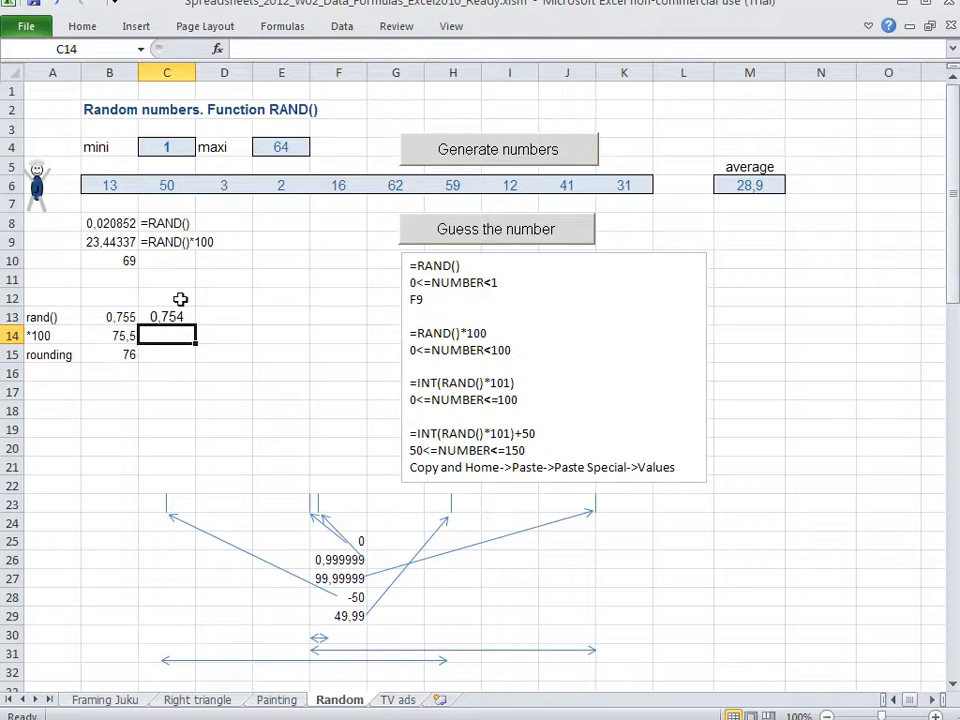
text(75,4)
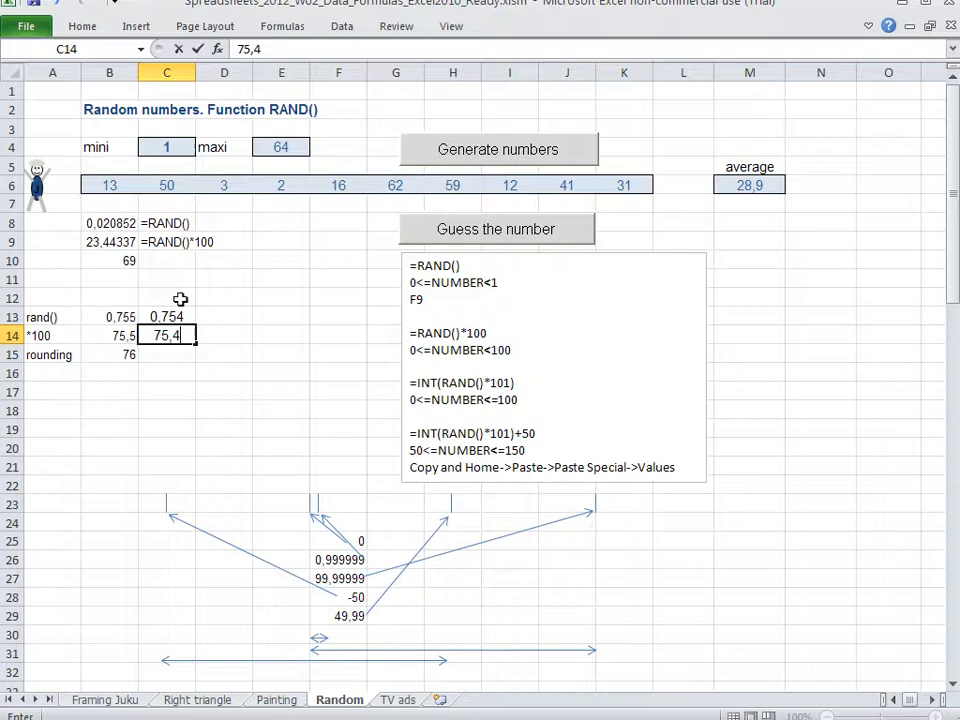
key(Return)
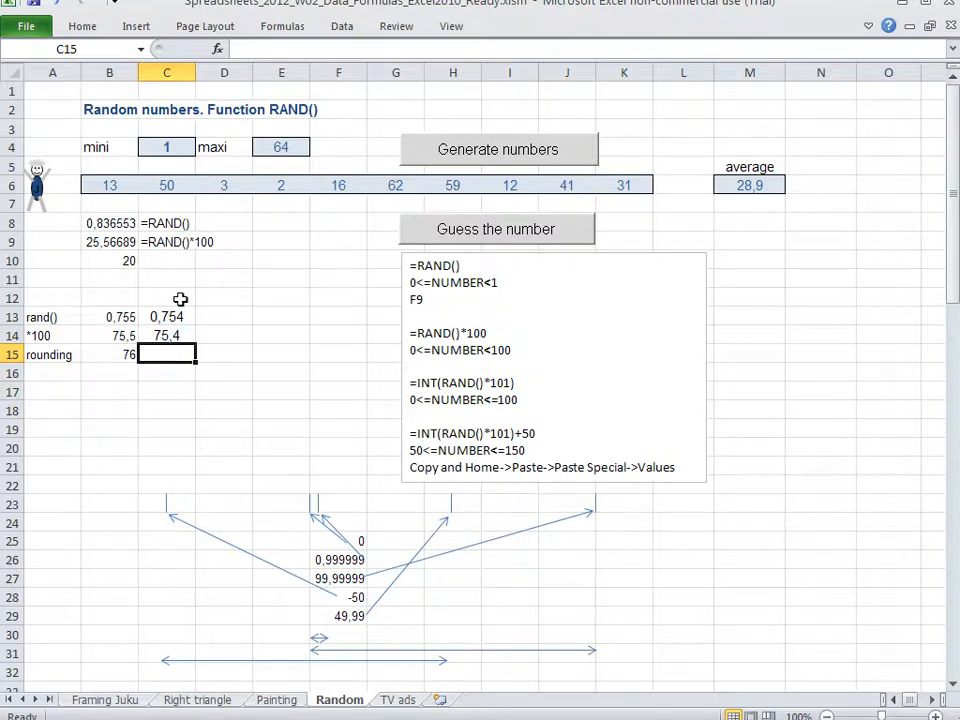
text(75)
key(Return)
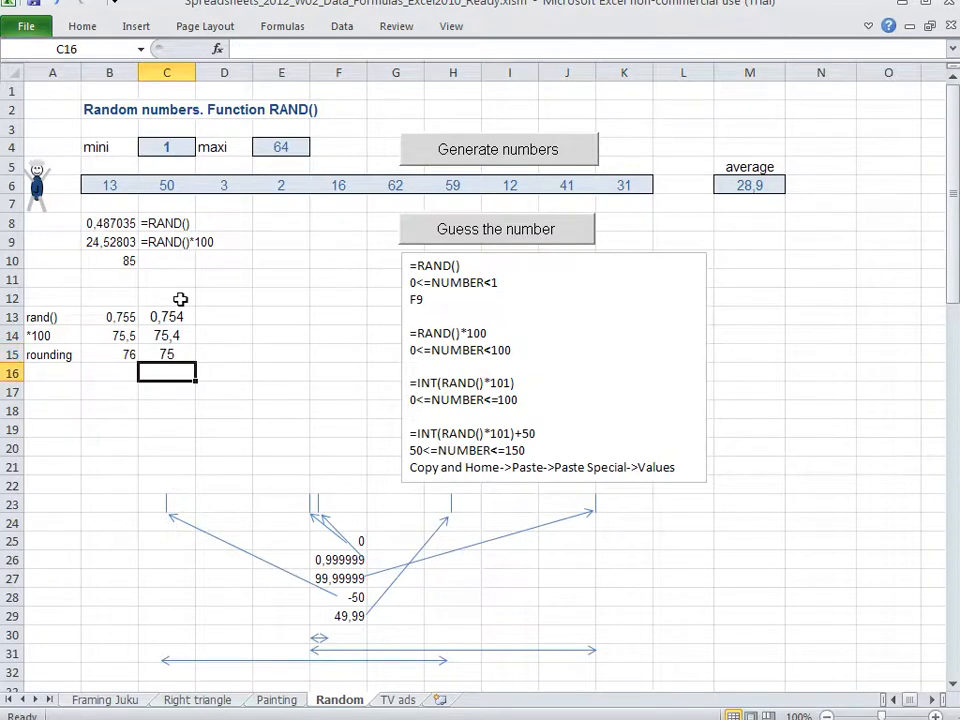
Compare the rounded values in B15 and C15, and label A16 as int()
key(Up)
key(Left)
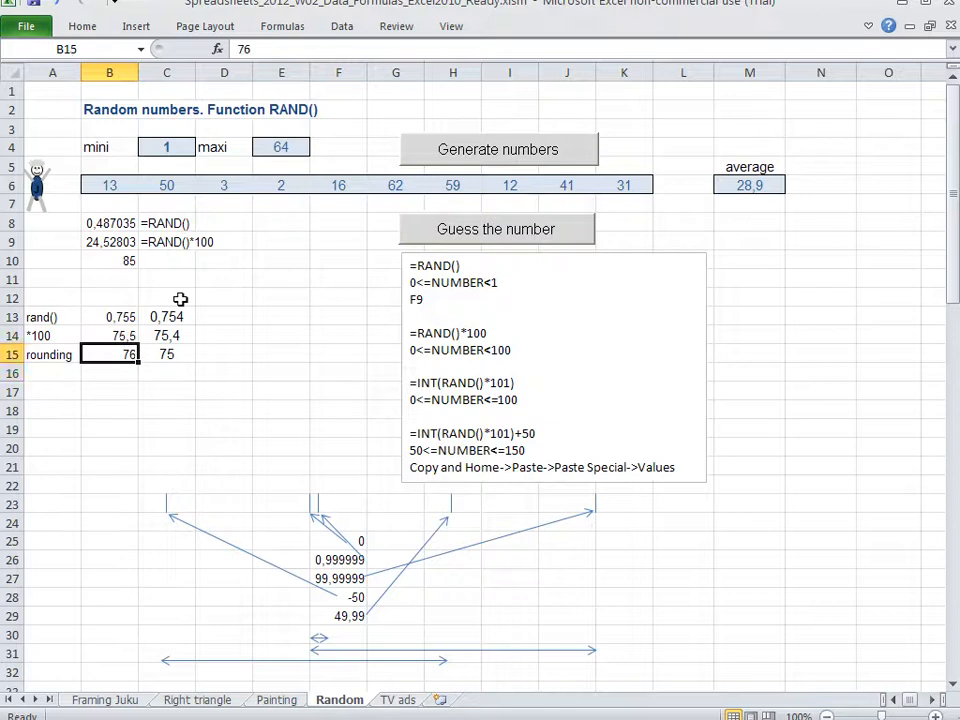
key(Right)
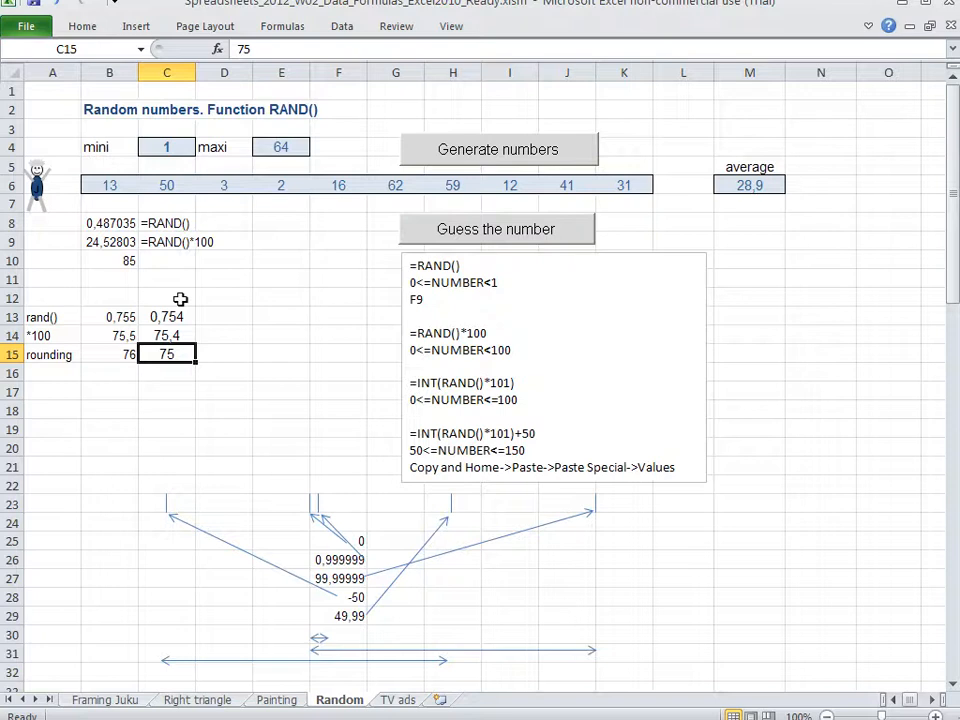
key(Down)
key(Left)
key(Left)
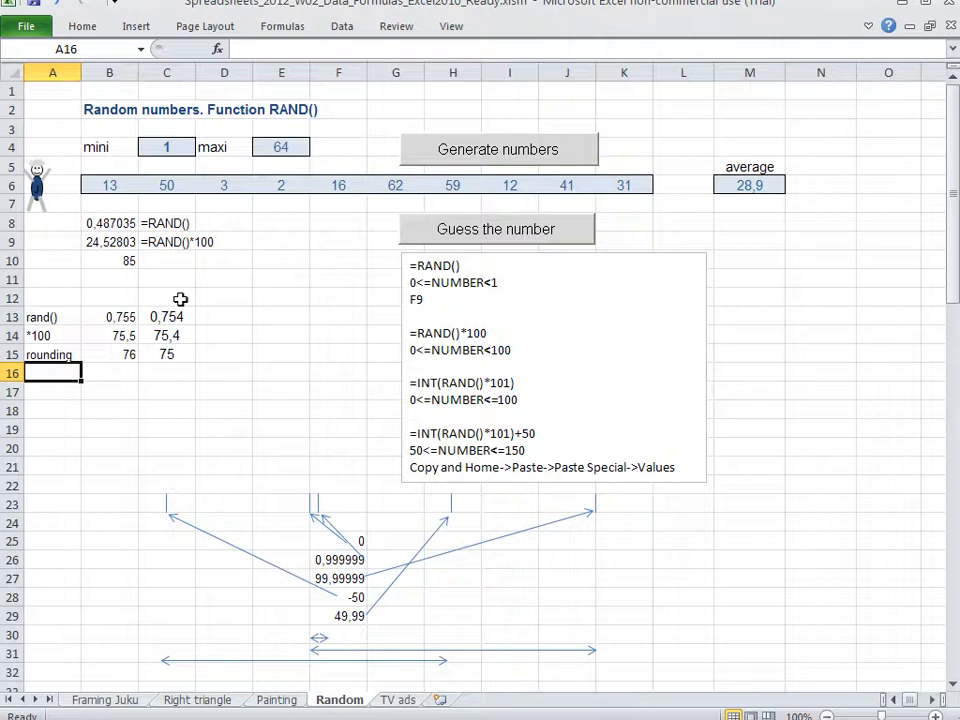
text(int)
key(Return)
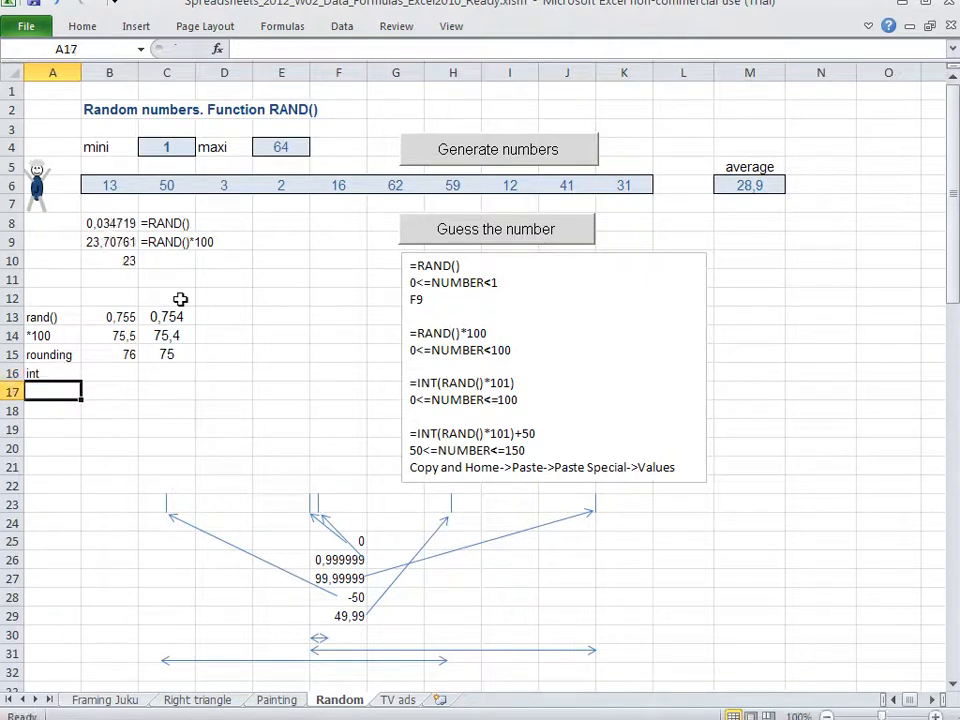
key(Up)
key(F2)
text(())
key(Return)
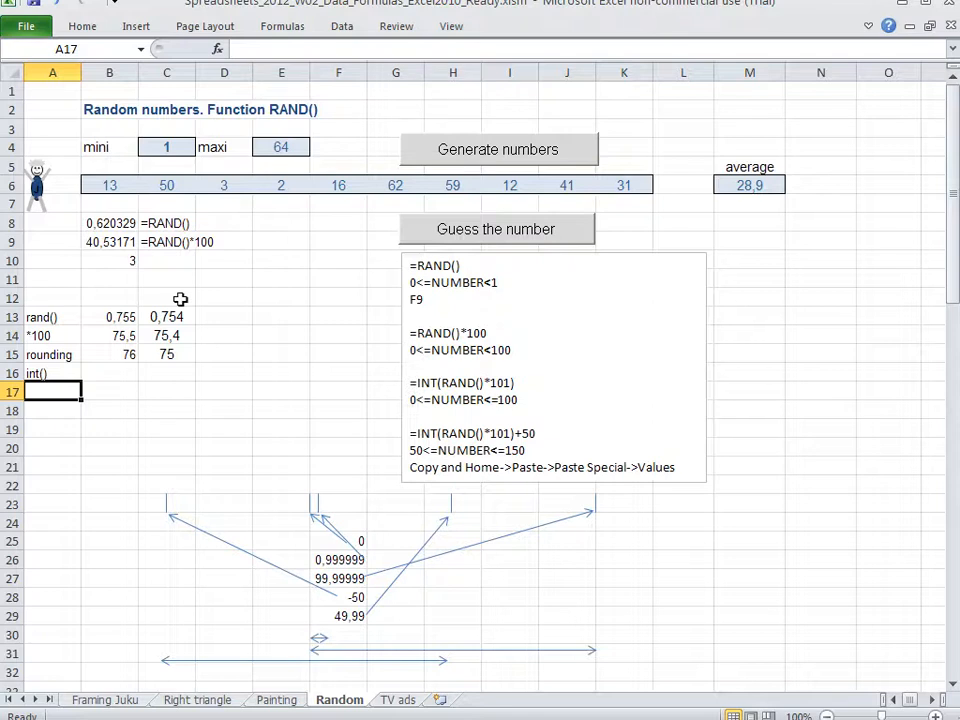
Enter 75 in both B16 and C16 as the int() results of the two samples
key(Up)
key(Right)
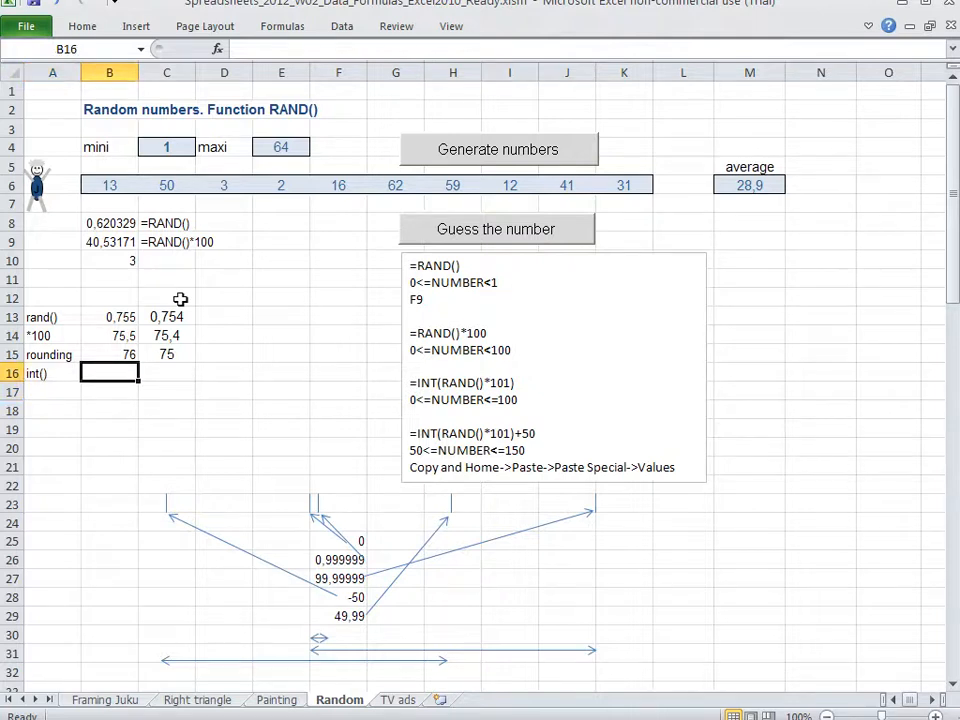
text(75)
key(Return)
key(Up)
key(Up)
key(Up)
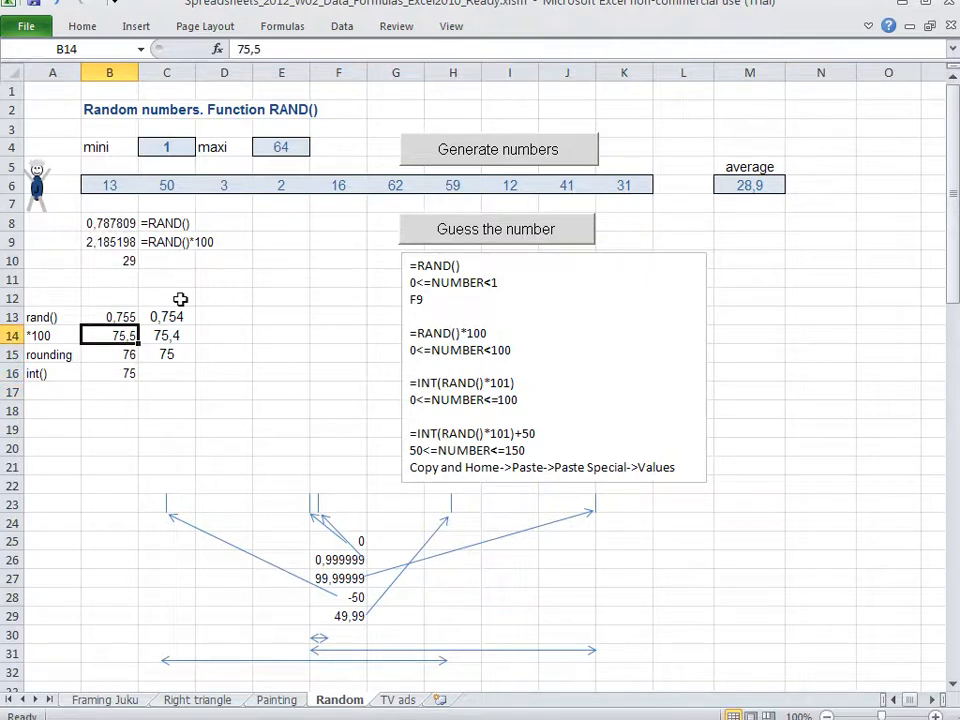
key(Down)
key(Down)
key(Right)
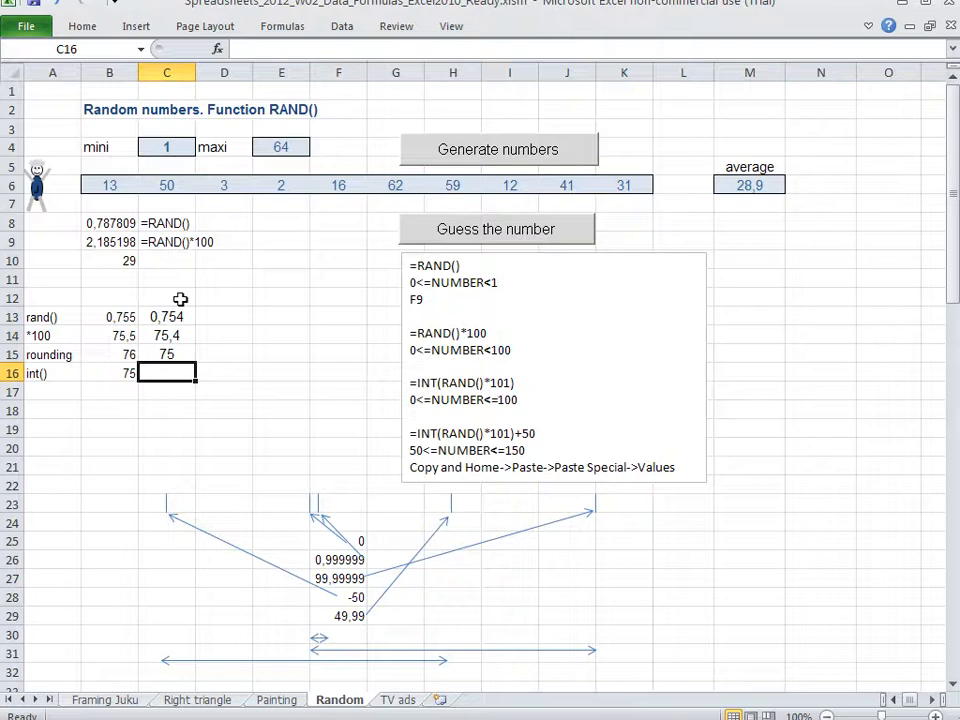
text(75)
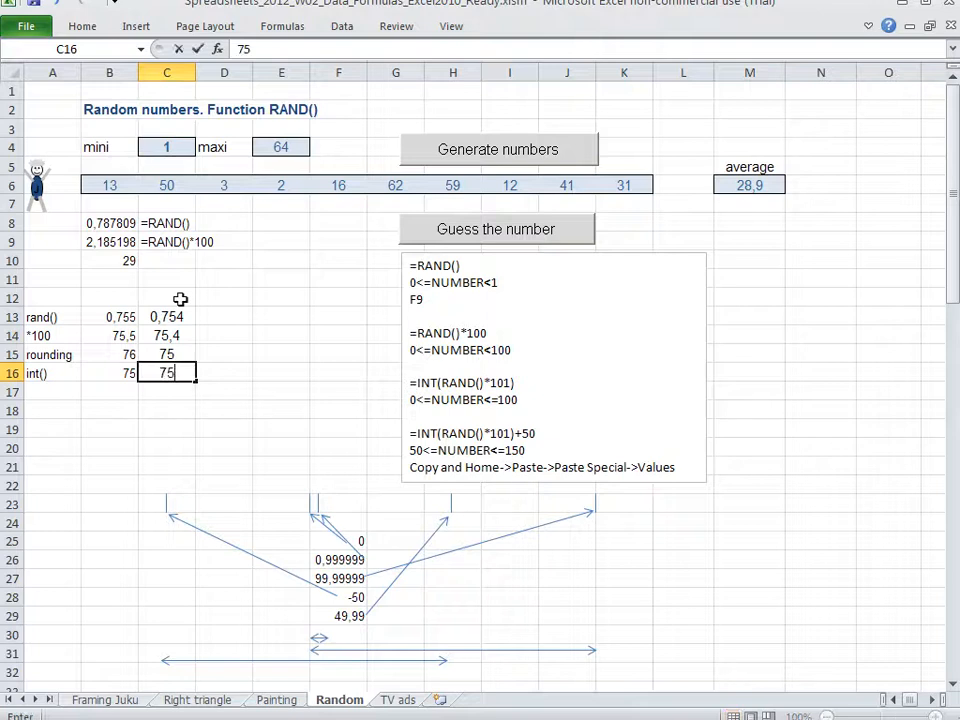
key(Return)
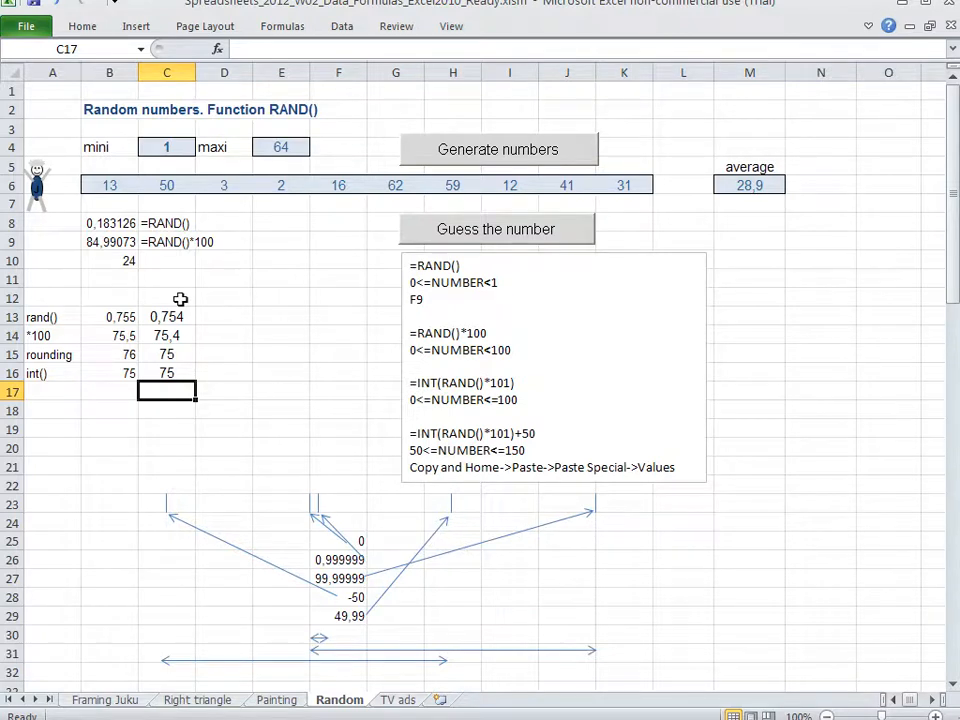
Inspect the random number formulas in B9 and B10
key(Left)
key(Up)
key(Up)
key(Up)
key(Up)
key(Up)
key(Up)
key(Up)
key(Up)
key(F2)
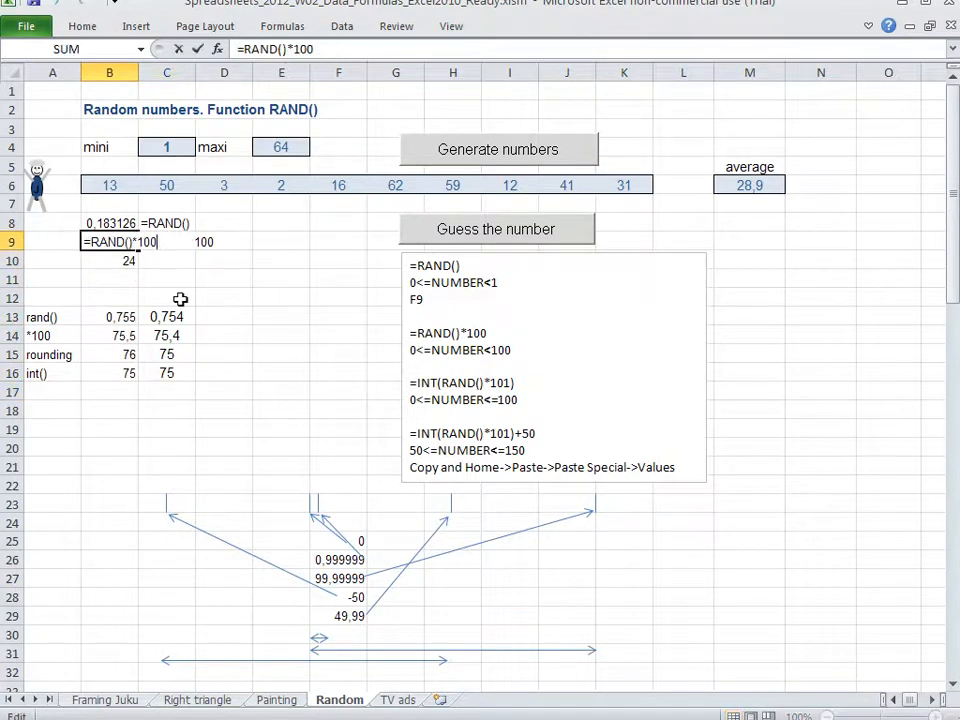
key(Escape)
key(Down)
key(F2)
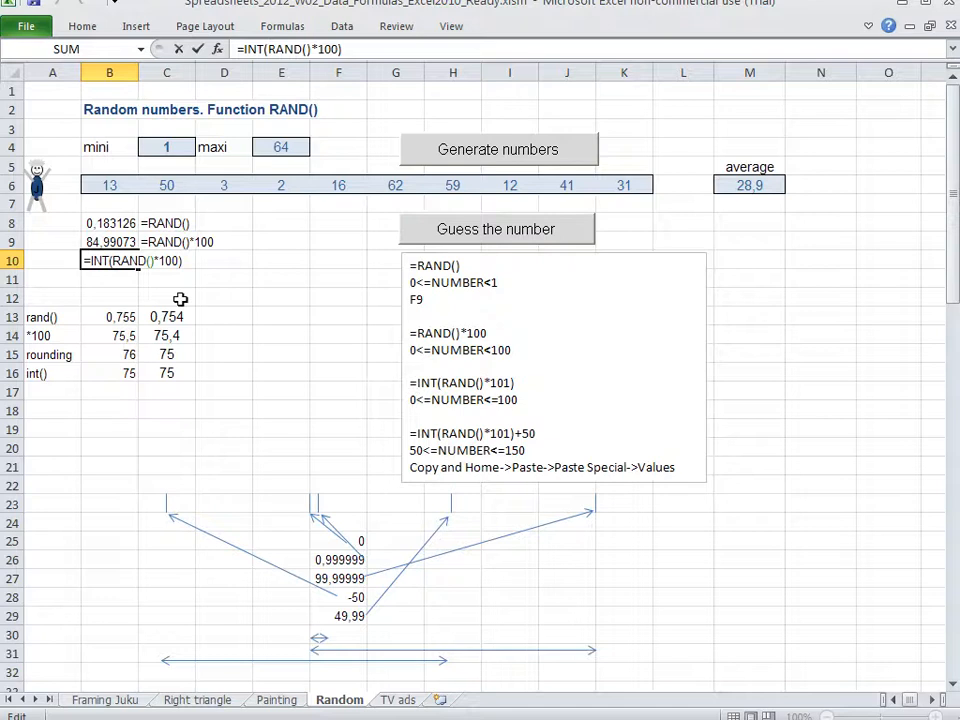
Recalculate the sheet repeatedly to check which whole numbers the INT formula in B10 generates
key(Return)
key(F9)
key(F9)
key(F9)
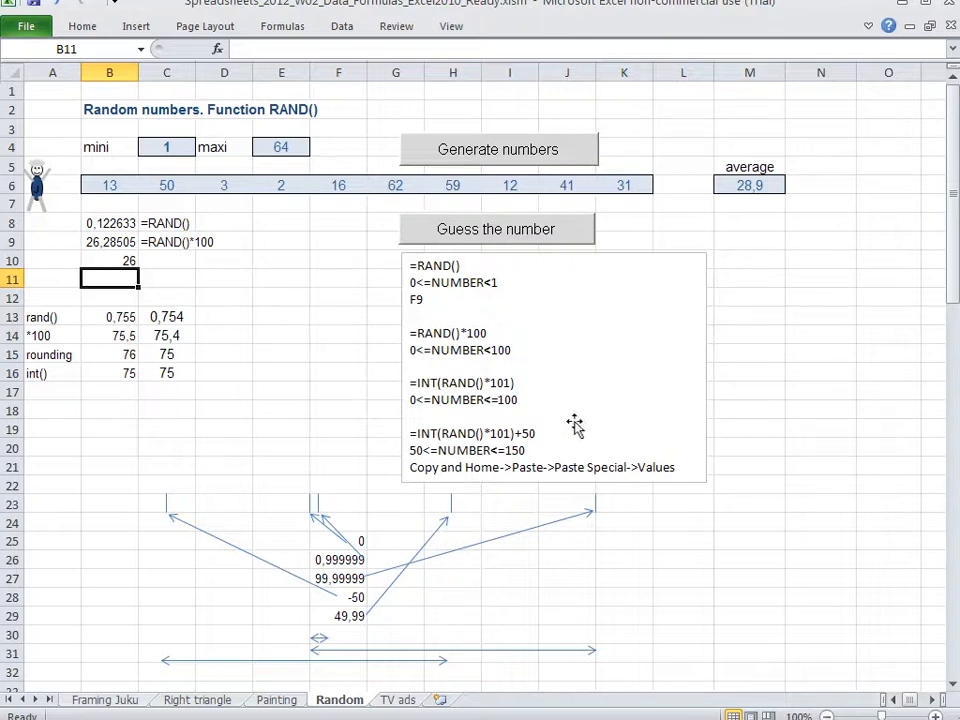
click(595, 508)
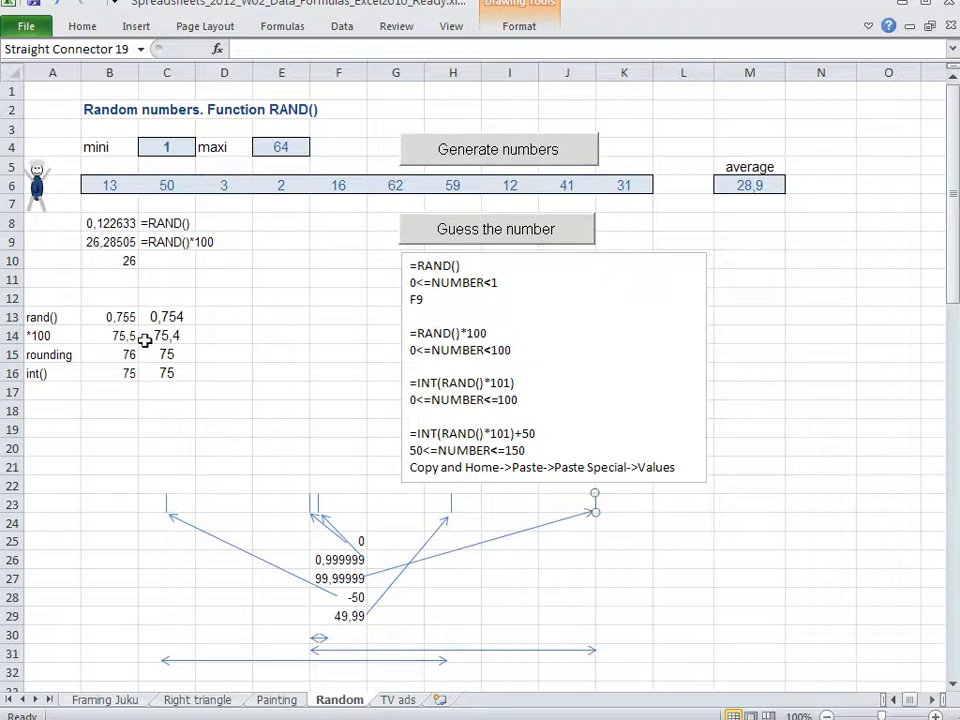
click(134, 277)
key(F9)
key(F9)
key(F9)
key(F9)
key(F9)
key(F9)
key(F9)
key(F9)
key(F9)
key(F9)
Move the worked samples block from A13:C16 down to A17:C20
key(Left)
key(Down)
key(Down)
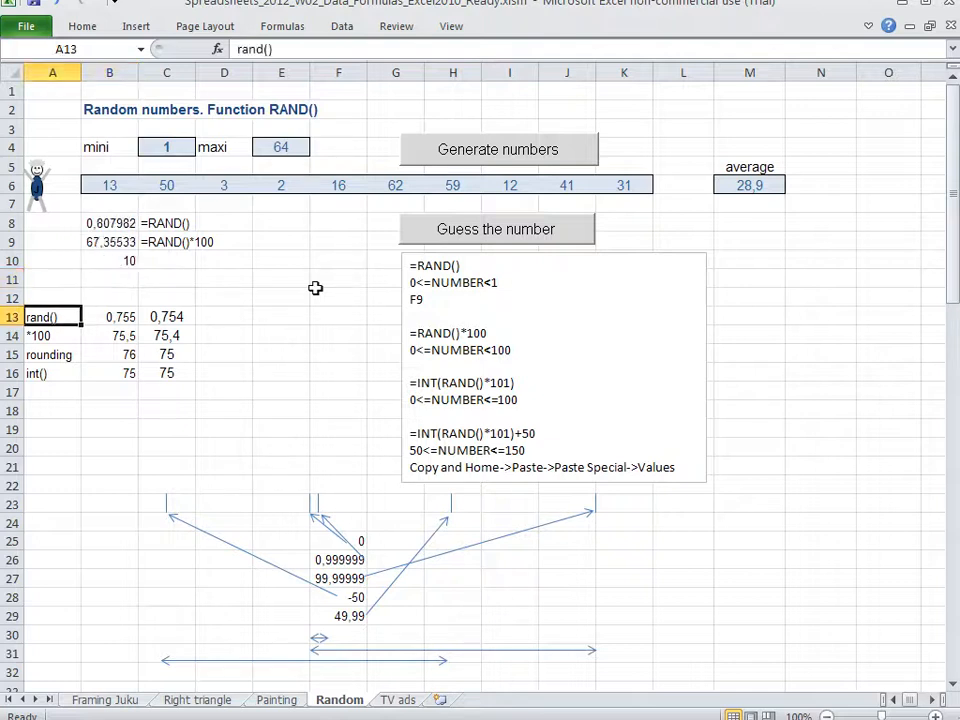
key(shift+Right)
key(shift+Right)
key(shift+Down)
key(shift+Down)
key(shift+Down)
drag(194, 316, 168, 393)
click(120, 272)
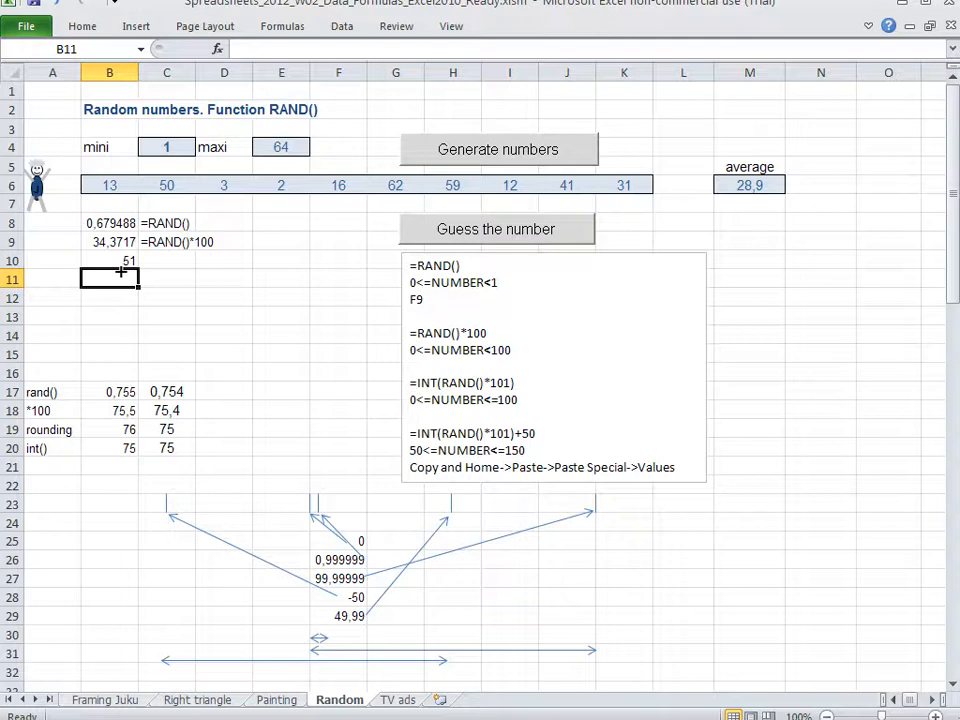
text(0..99)
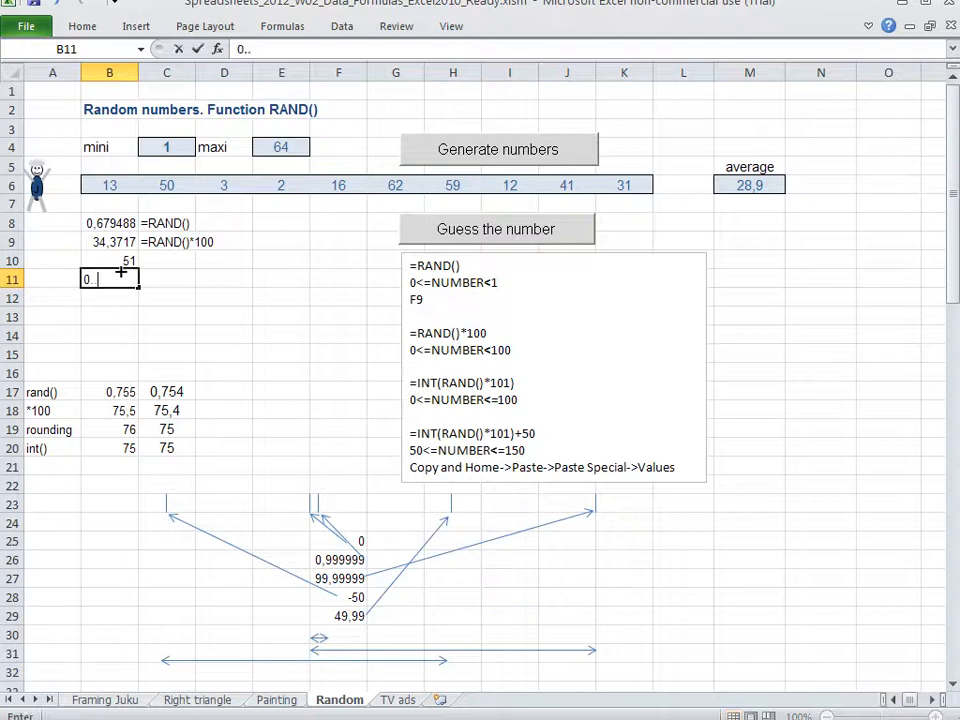
key(BackSpace)
key(BackSpace)
text(100)
key(Escape)
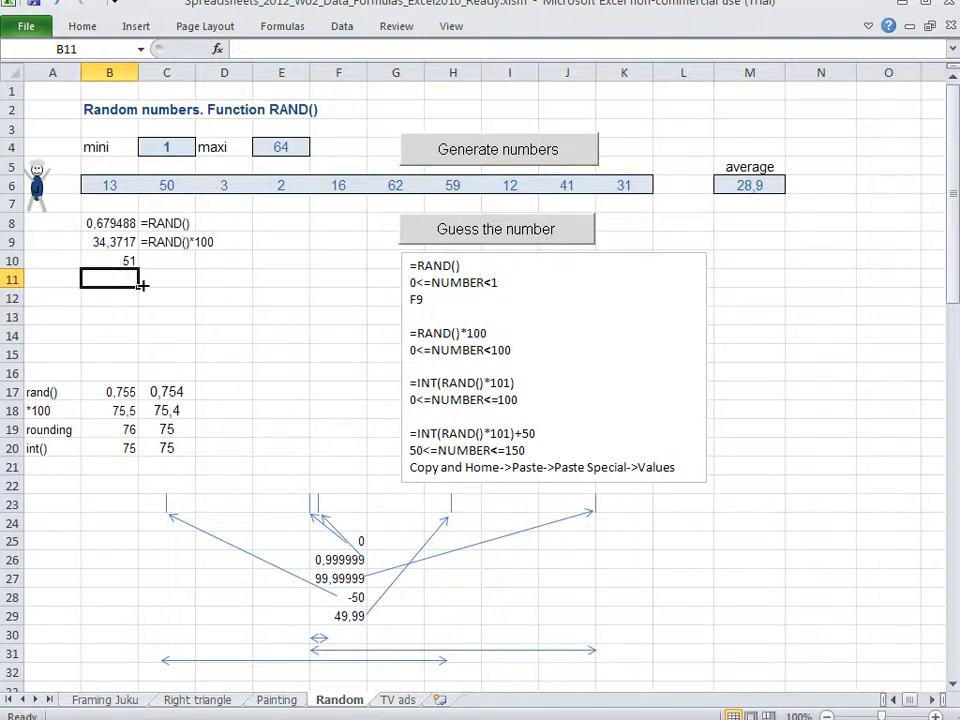
Copy B10 into C10 and turn the copy into the text label =INT(RAND()*100)
key(Up)
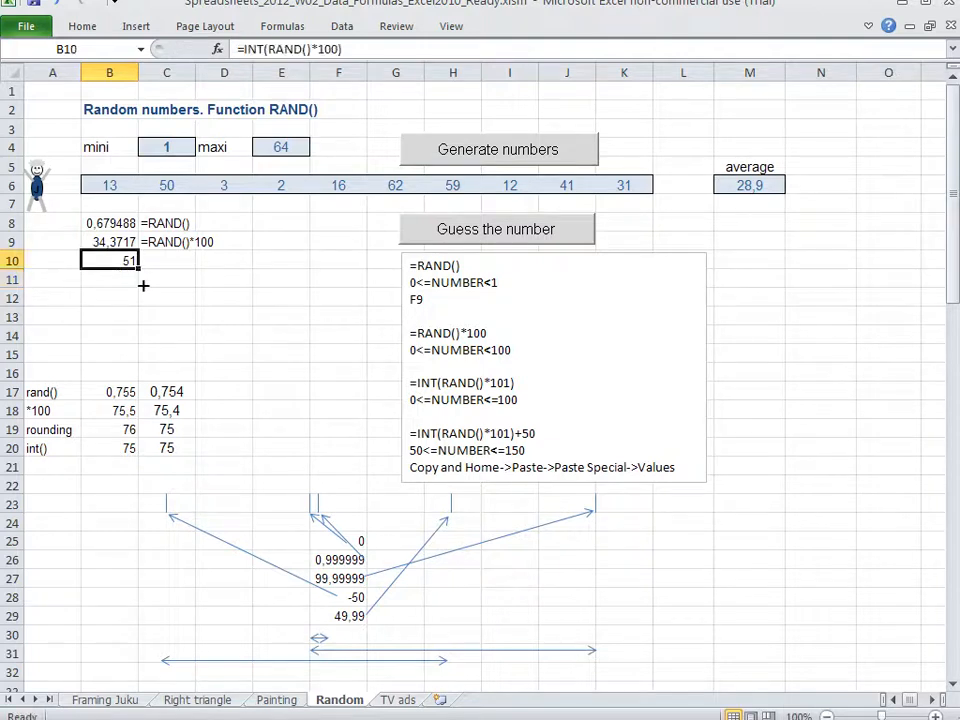
key(ctrl+c)
key(Right)
key(ctrl+v)
key(F2)
key(Left)
key(Left)
key(Left)
key(Left)
key(Left)
key(Left)
key(Left)
key(Left)
key(Left)
key(Left)
key(Left)
key(Left)
key(Left)
key(Left)
key(Left)
key(Left)
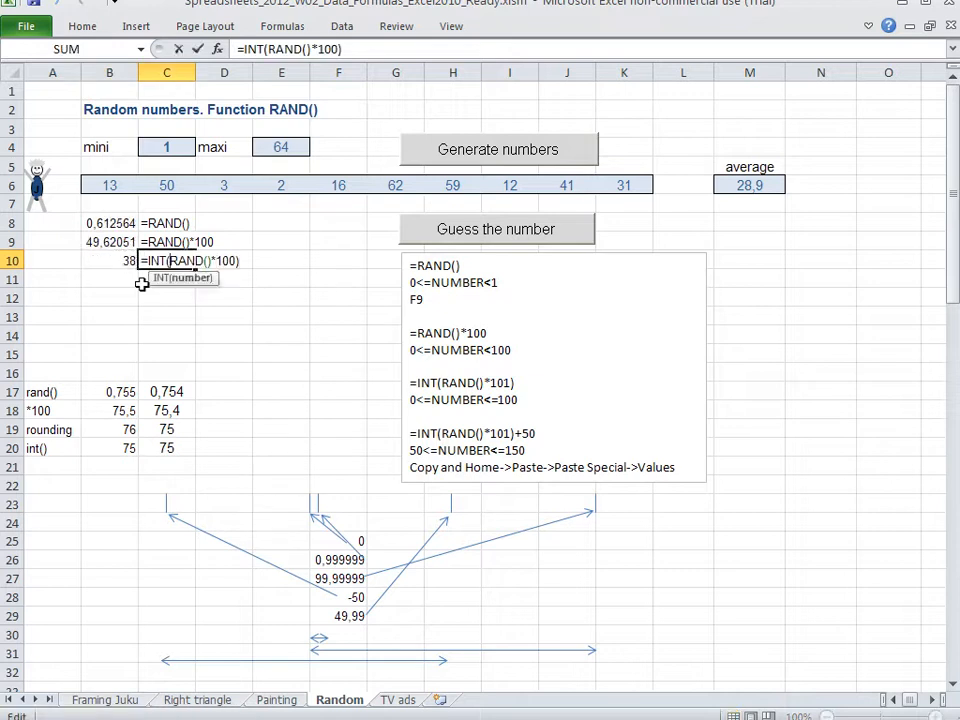
text(')
key(Return)
Enter the formula =RAND()*101 in B11
key(Left)
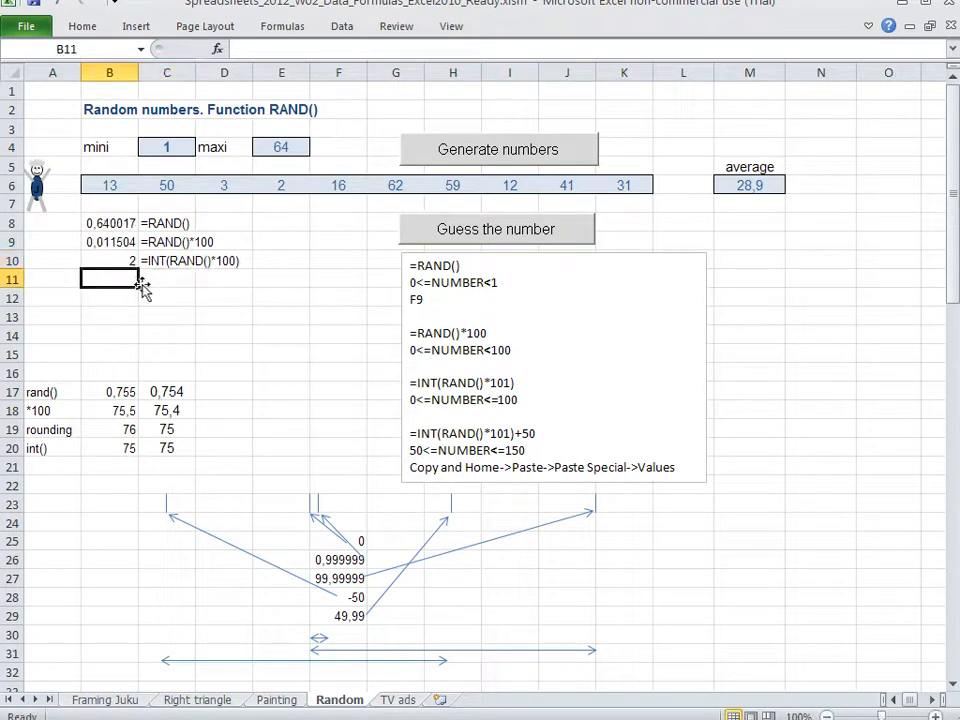
text(=randa)
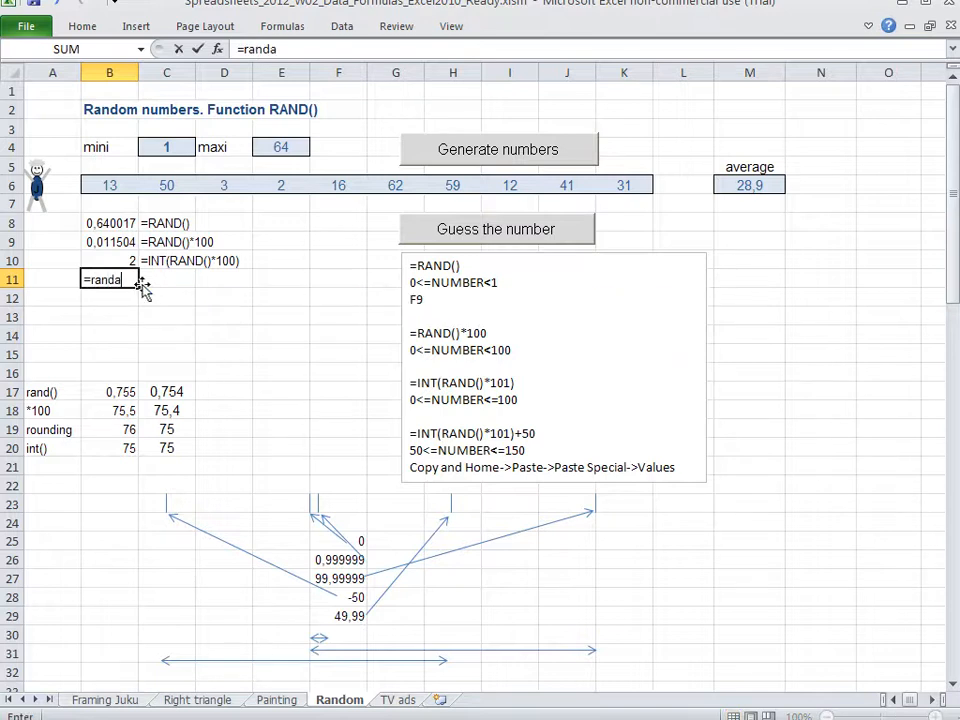
key(BackSpace)
text(())
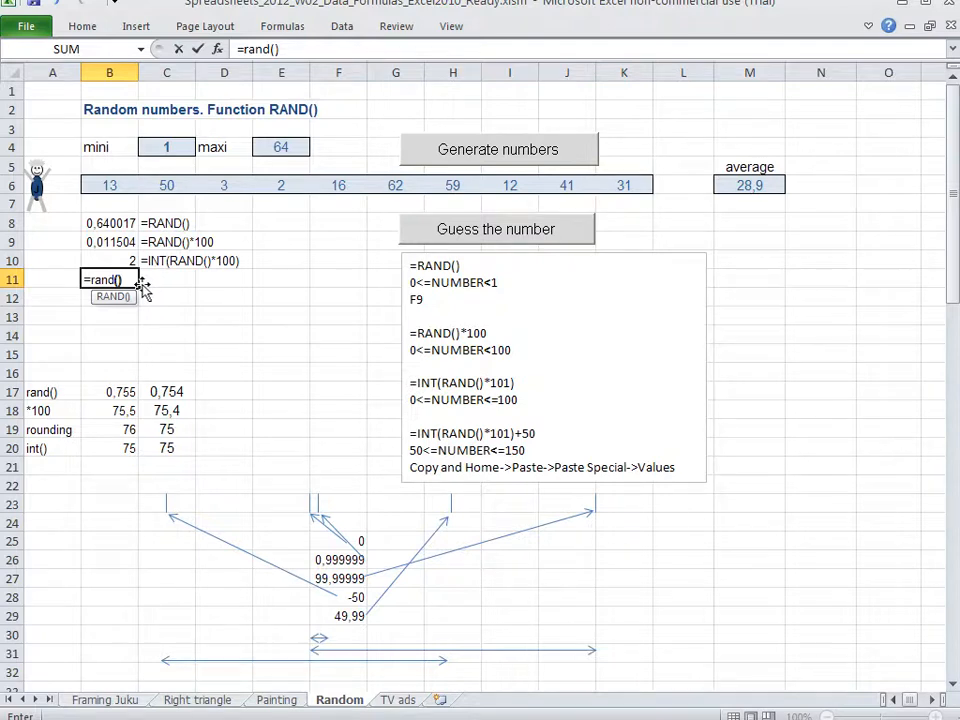
text(*101)
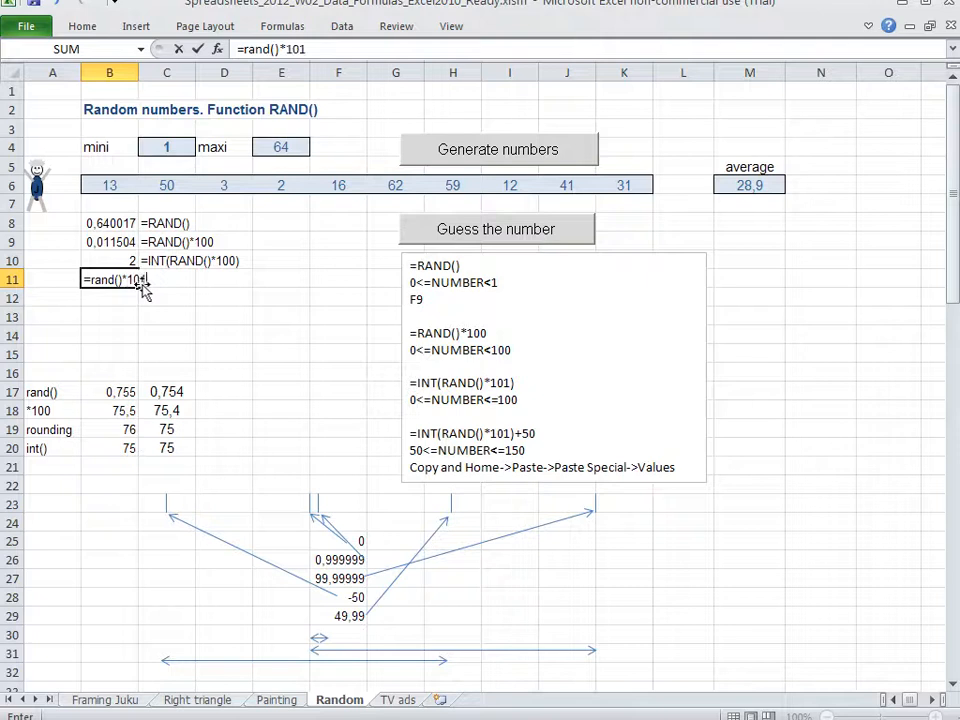
key(Return)
Wrap the B11 formula in INT so it reads =INT(RAND()*101)
key(Up)
key(F2)
key(Left)
key(Left)
key(Left)
key(Left)
key(Left)
key(Left)
key(Left)
key(Left)
key(Left)
key(Left)
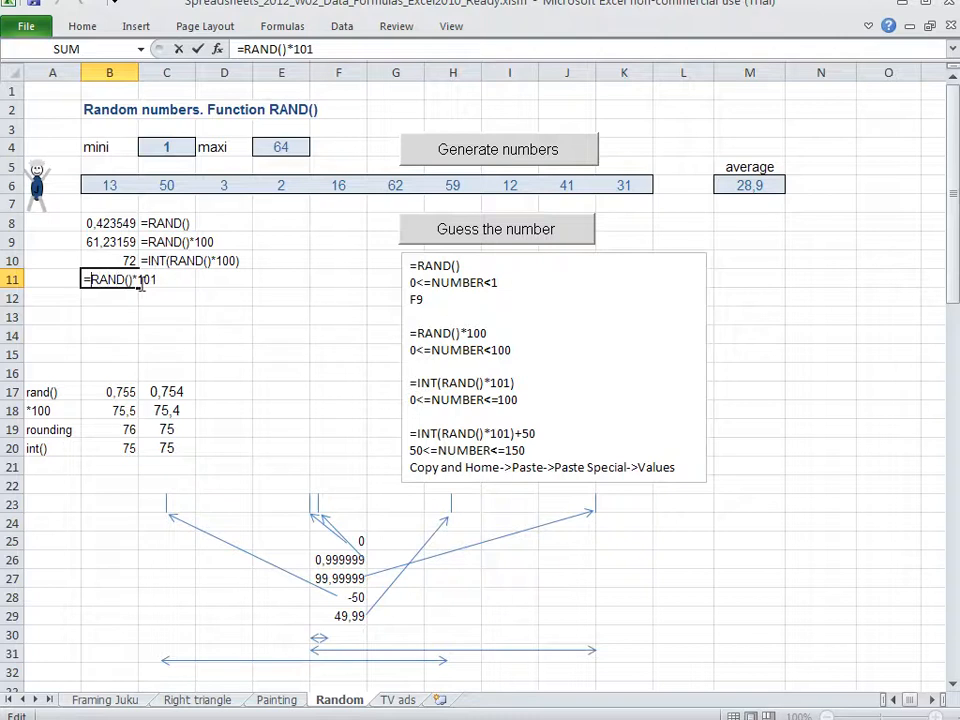
text(int()
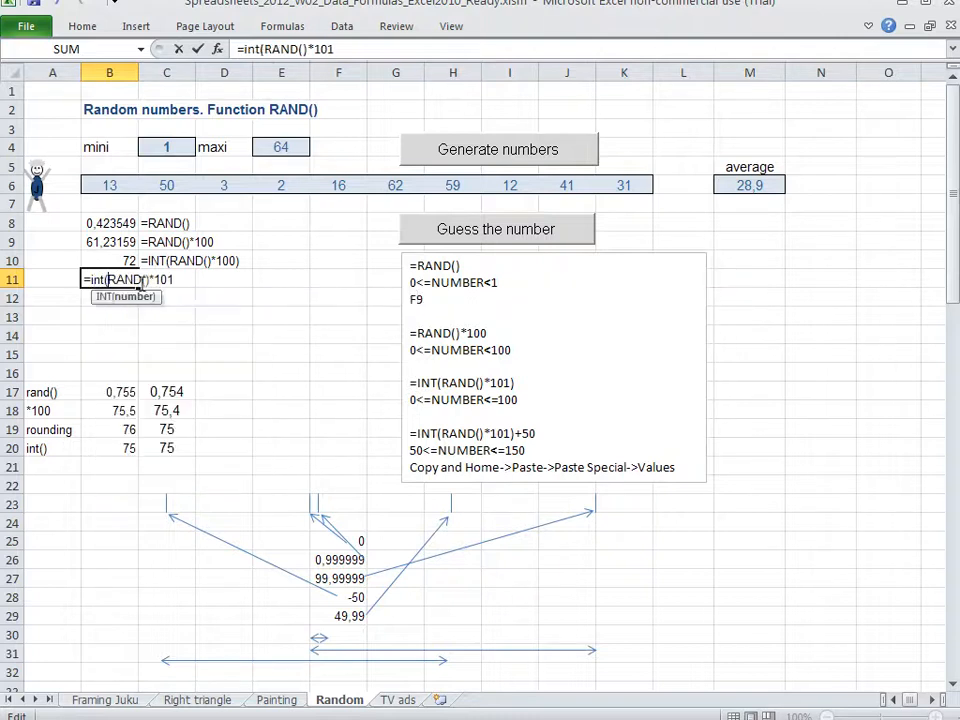
key(End)
text())
key(Return)
Copy B11 into C11 and turn the copy into the text label =INT(RAND()*101)
click(137, 280)
key(ctrl+c)
click(140, 279)
key(ctrl+v)
double_click(143, 285)
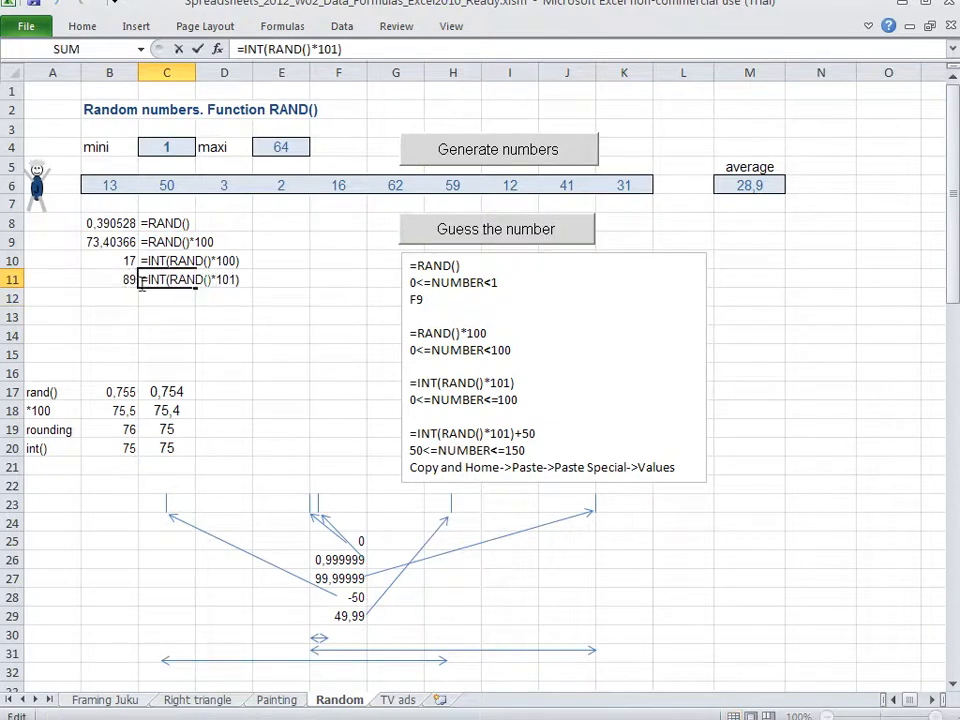
key(Return)
click(205, 368)
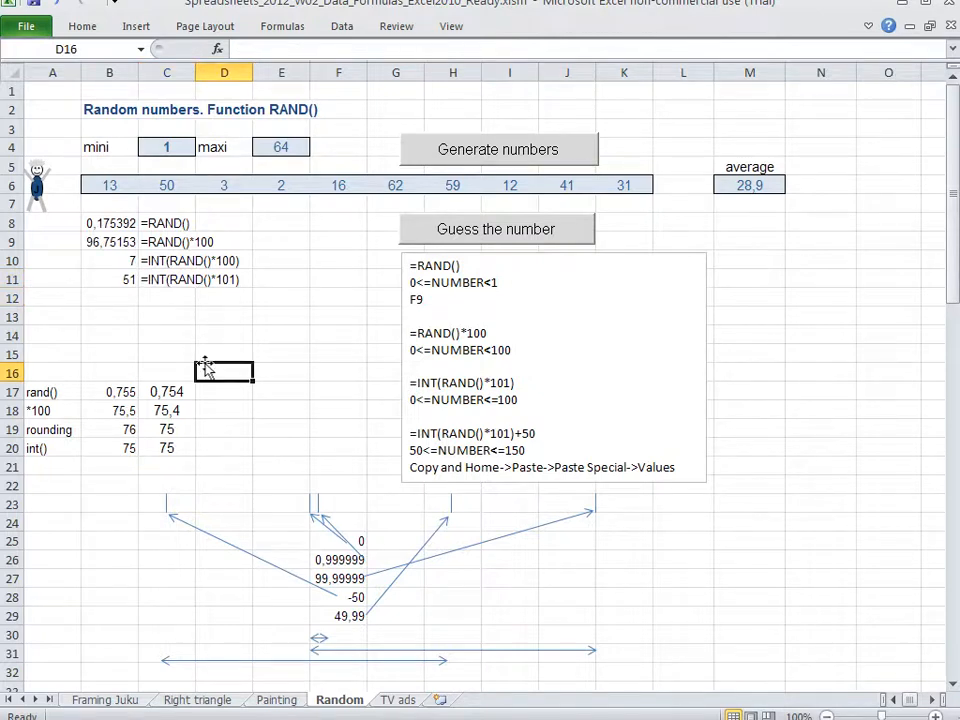
Examine the range markers for 0, 0,999999 and 99,99999 in the row 23 diagram and the formula text in C11
click(309, 503)
click(318, 505)
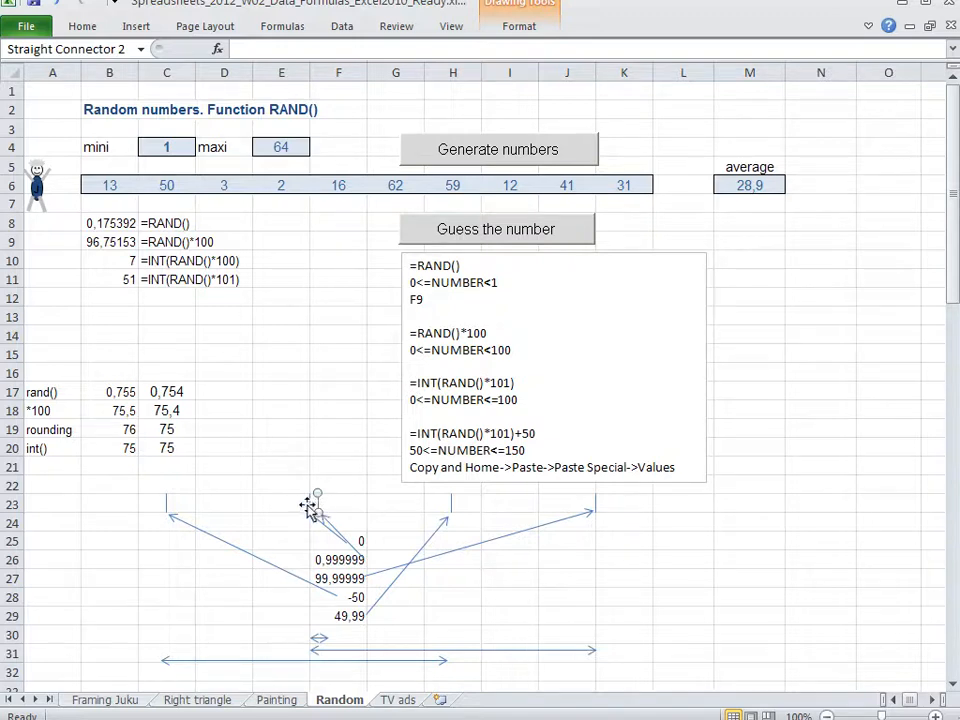
click(308, 507)
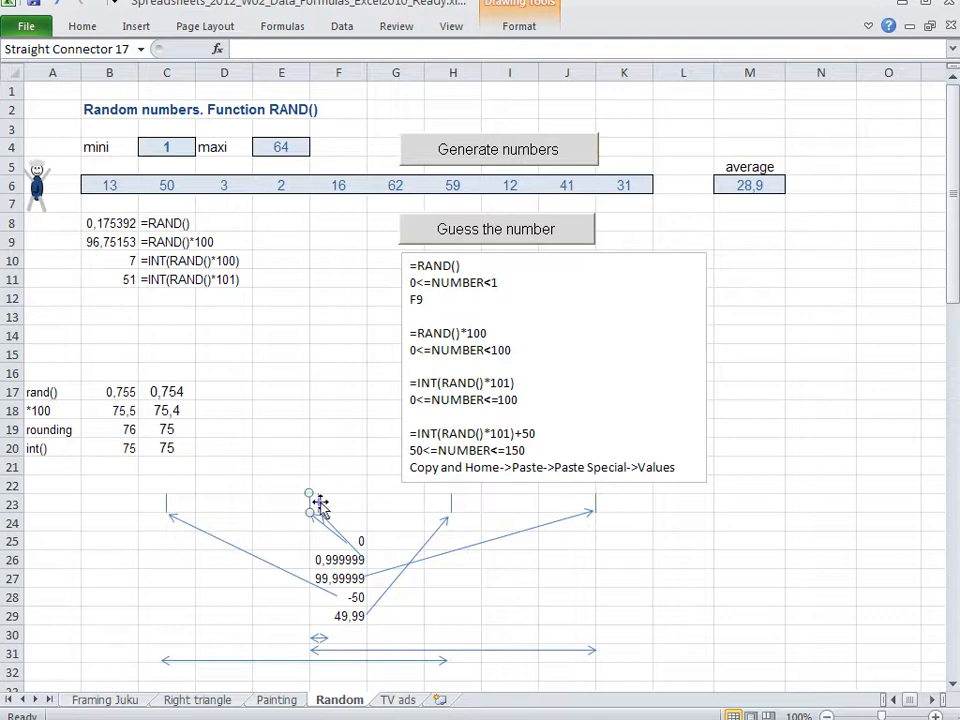
click(318, 503)
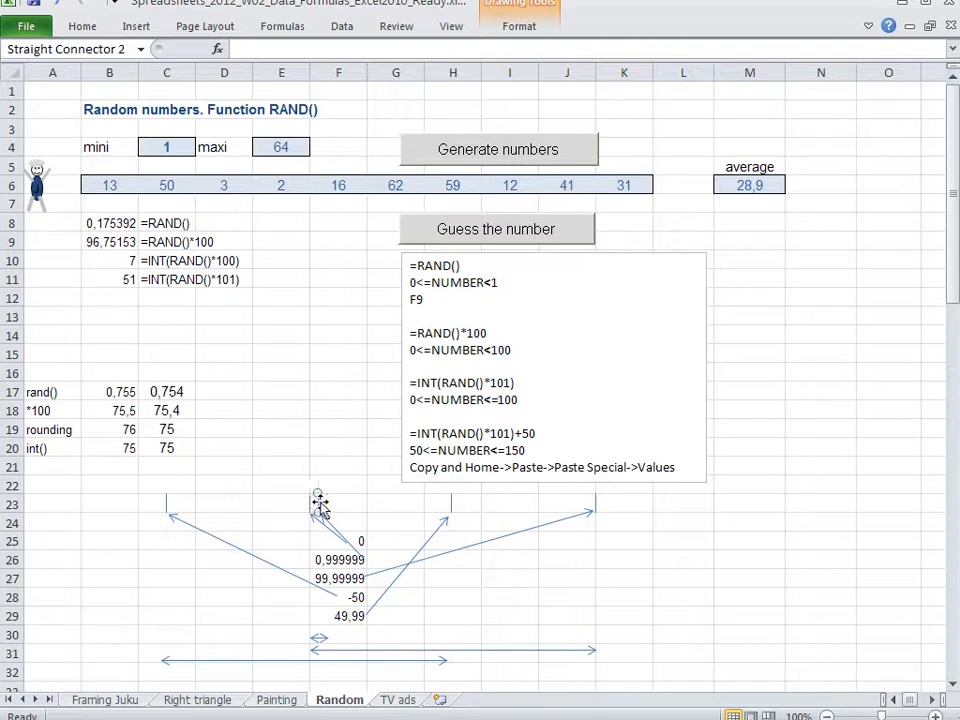
click(593, 503)
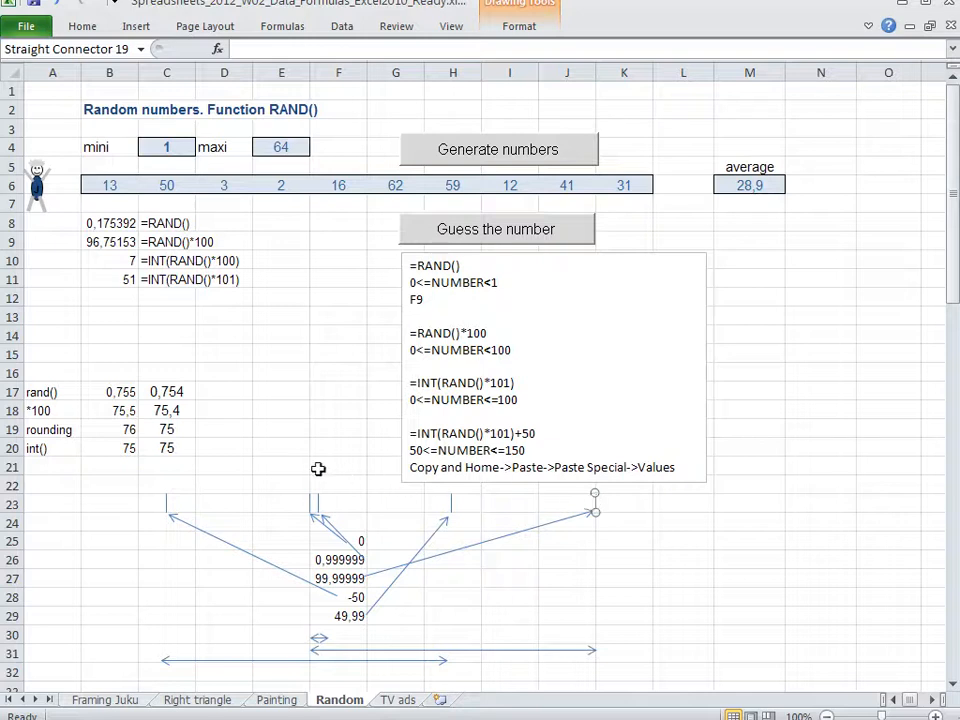
double_click(146, 281)
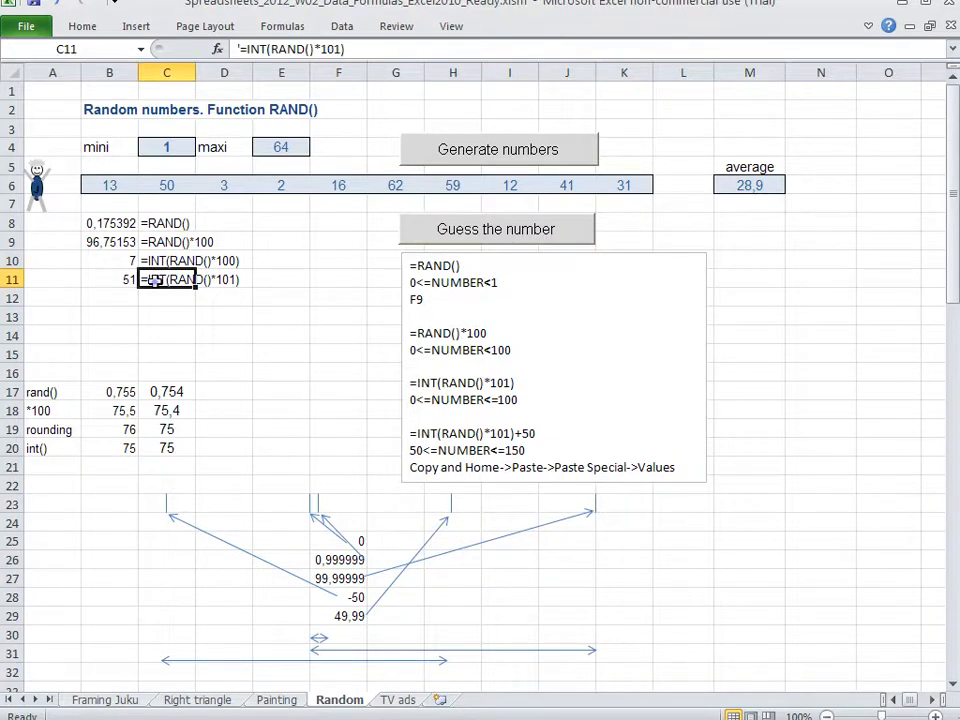
drag(151, 280, 168, 280)
Write 100,9999 in C13, cut it to 100 to illustrate INT, and clear the cell
click(162, 309)
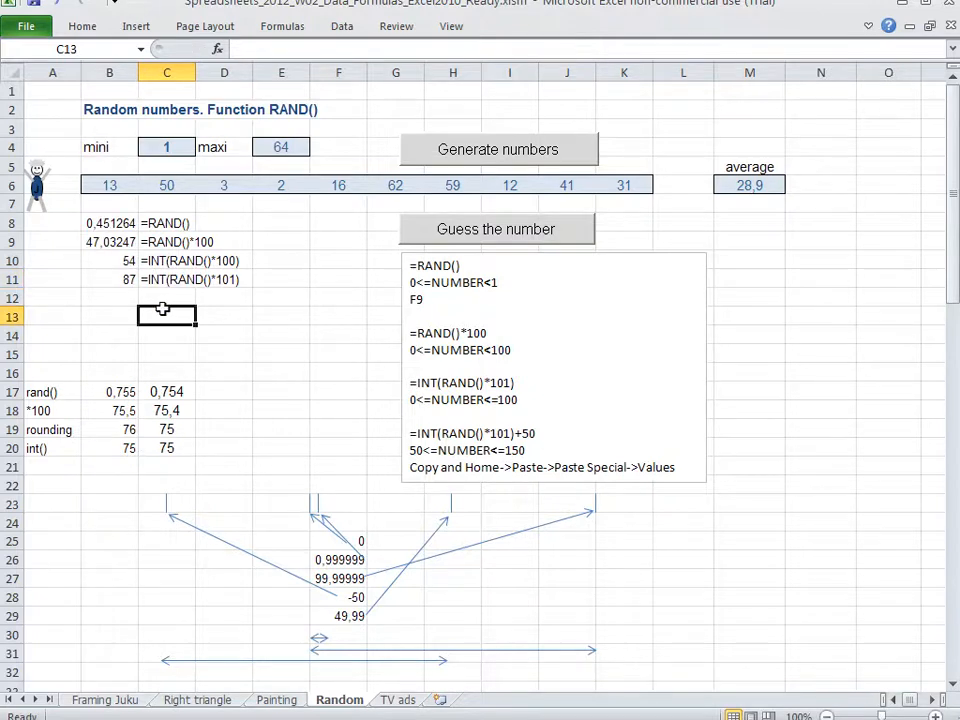
text(100,)
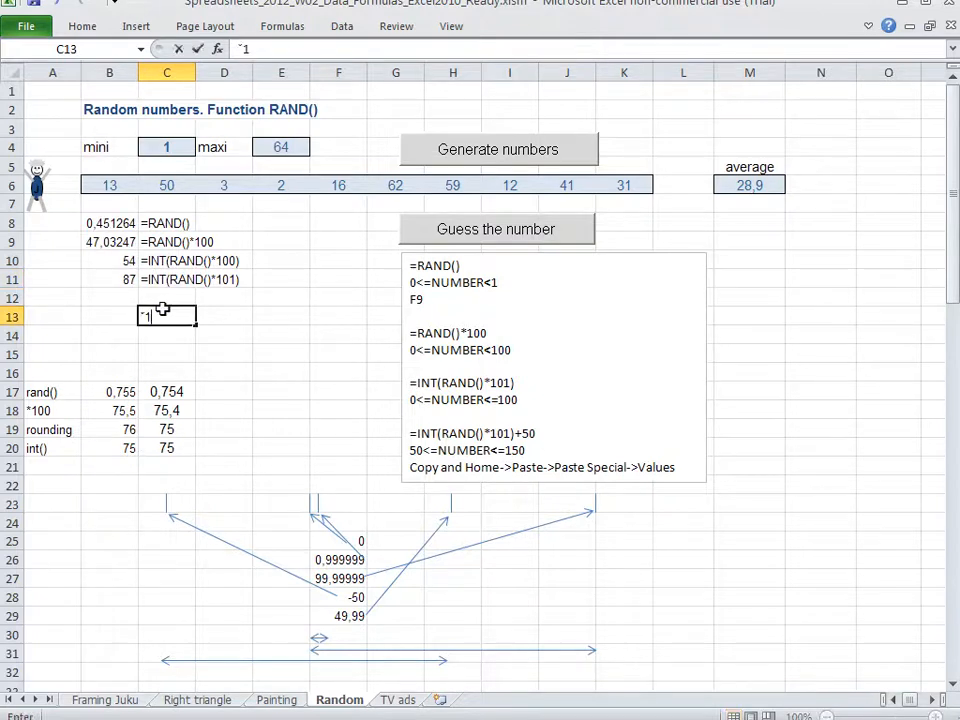
text(9999)
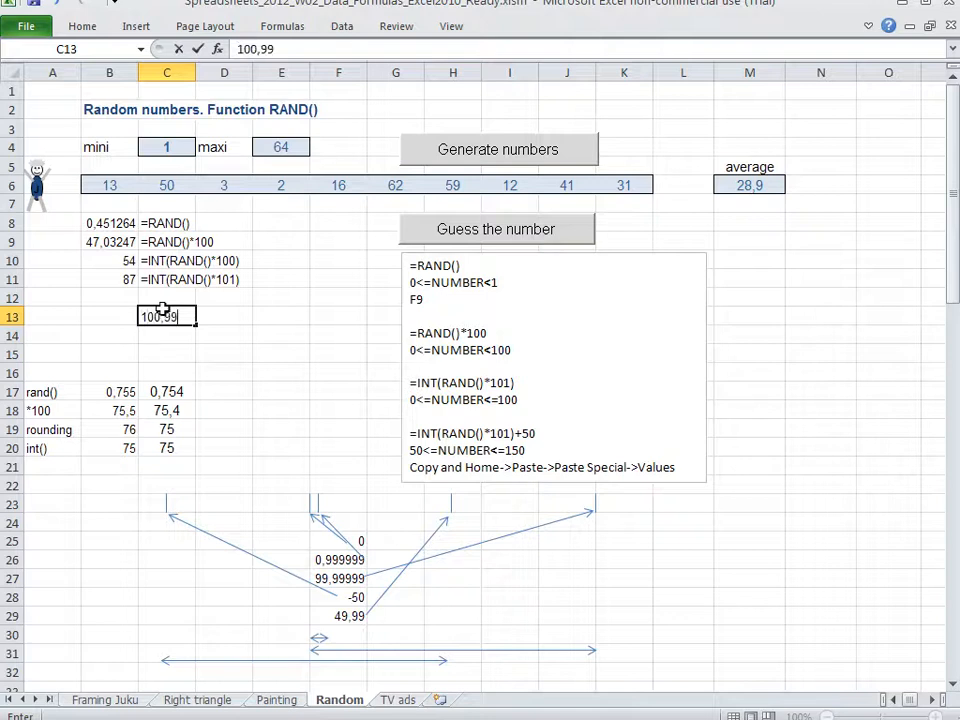
key(BackSpace)
key(BackSpace)
key(BackSpace)
key(BackSpace)
key(BackSpace)
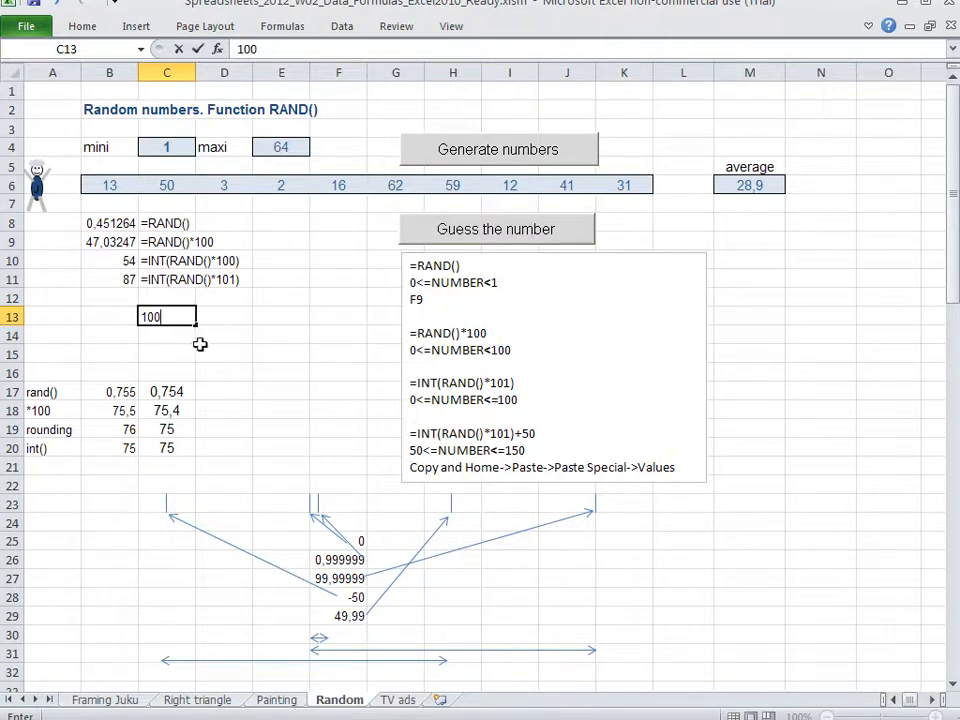
key(Return)
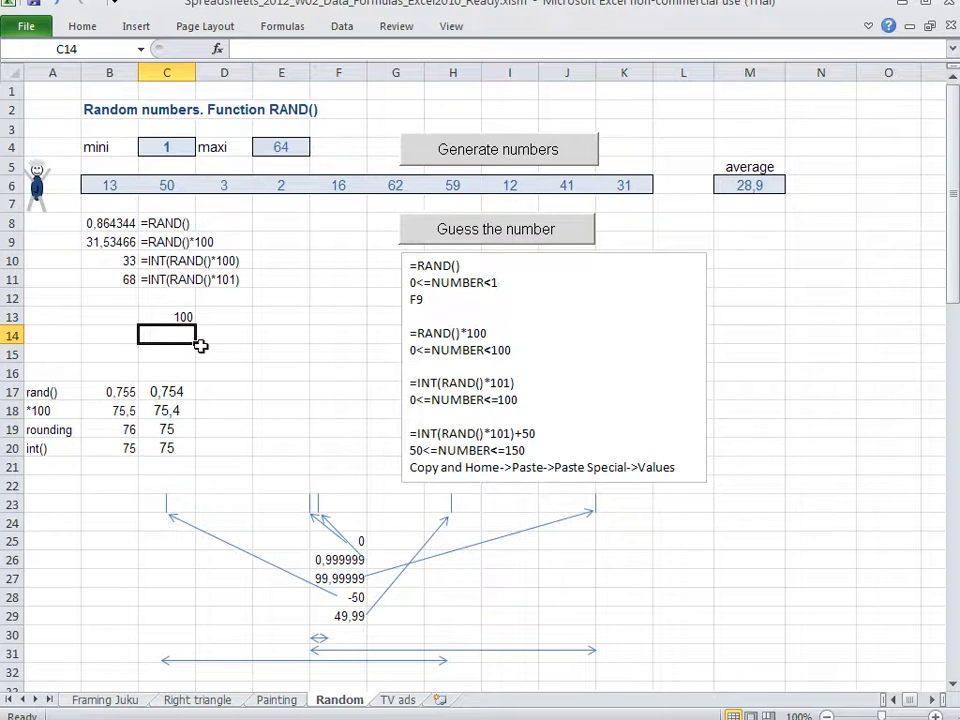
key(Up)
key(Delete)
Recalculate the sheet repeatedly from B12 to compare the random results in B8:B11
key(Left)
key(Up)
key(Up)
key(Down)
key(F9)
key(F9)
key(F9)
key(F9)
key(F9)
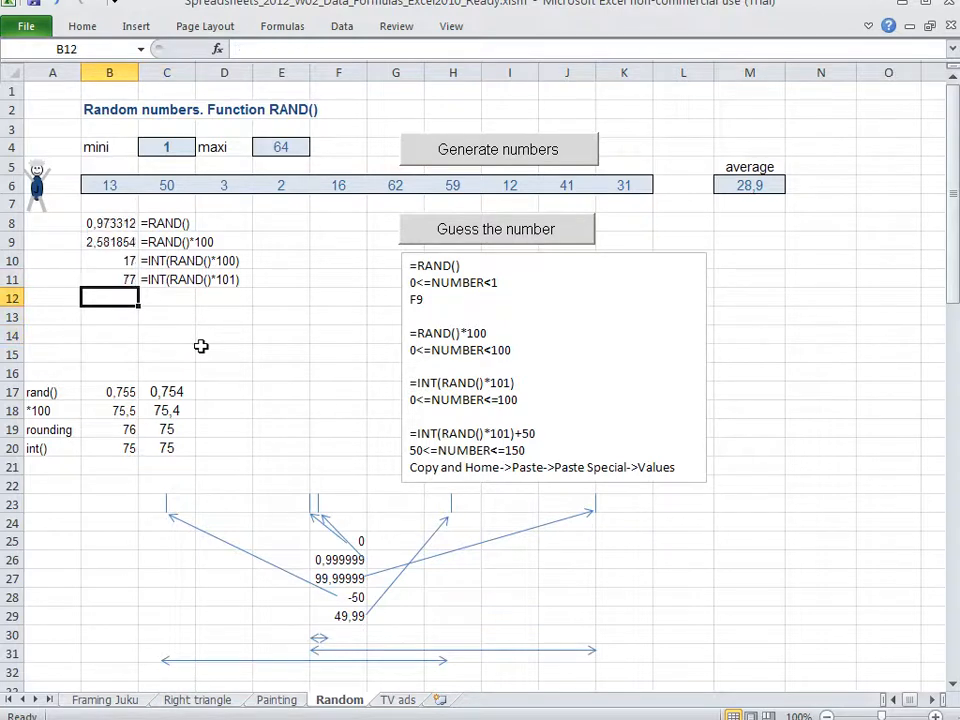
key(F9)
key(F9)
key(F9)
key(F9)
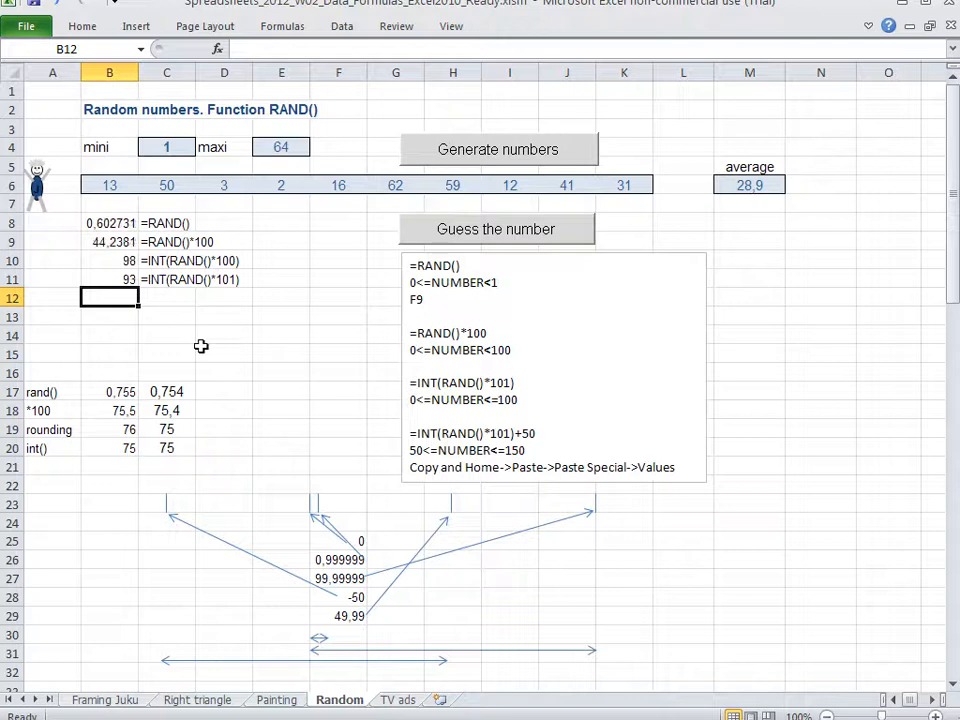
key(F9)
key(F9)
key(F9)
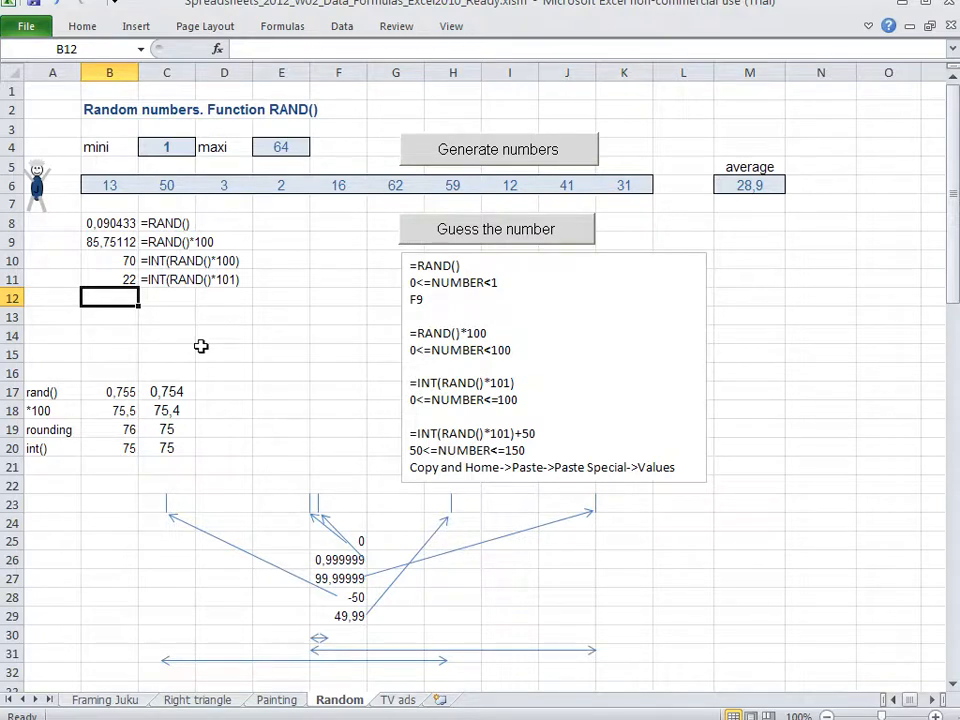
Review the random number formulas in B8, B9 and B10 alongside their text labels
key(Up)
key(Up)
key(Up)
key(Up)
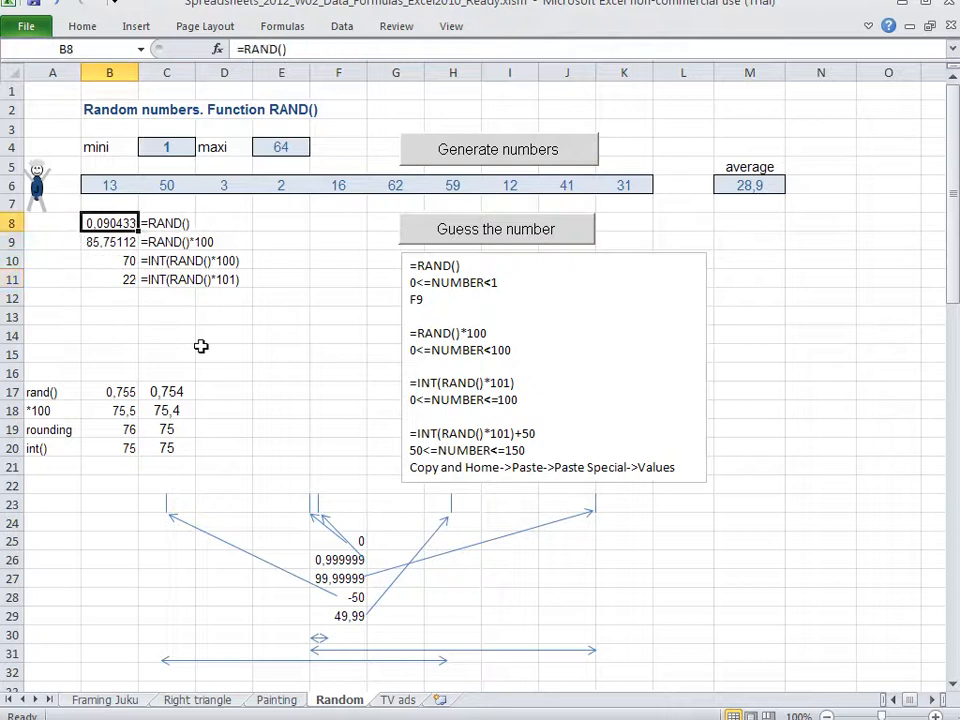
key(Down)
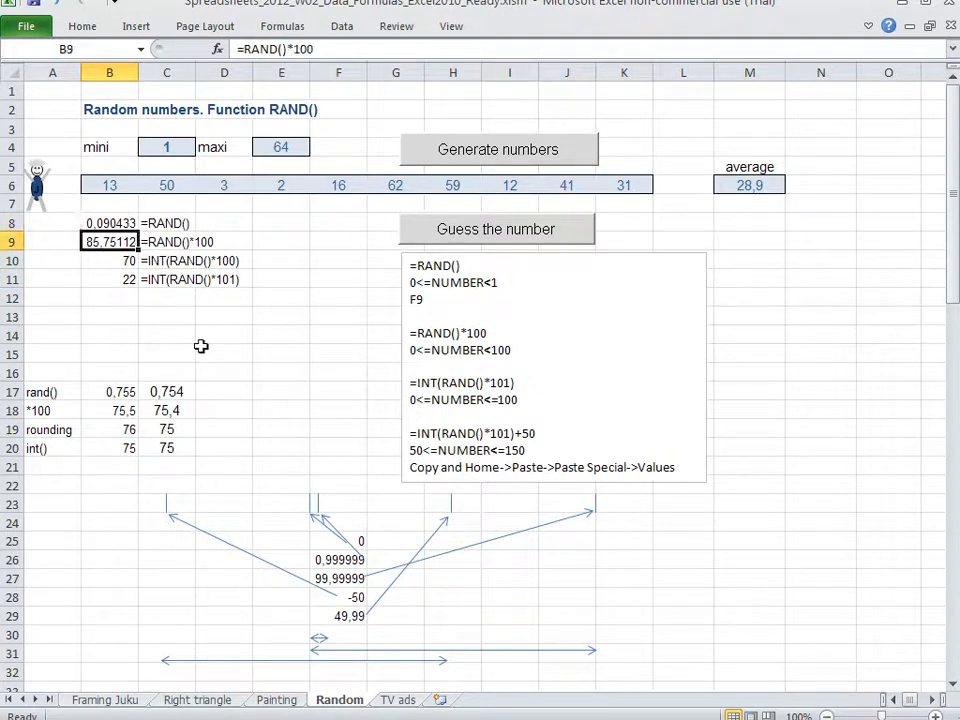
key(Right)
key(Left)
key(Down)
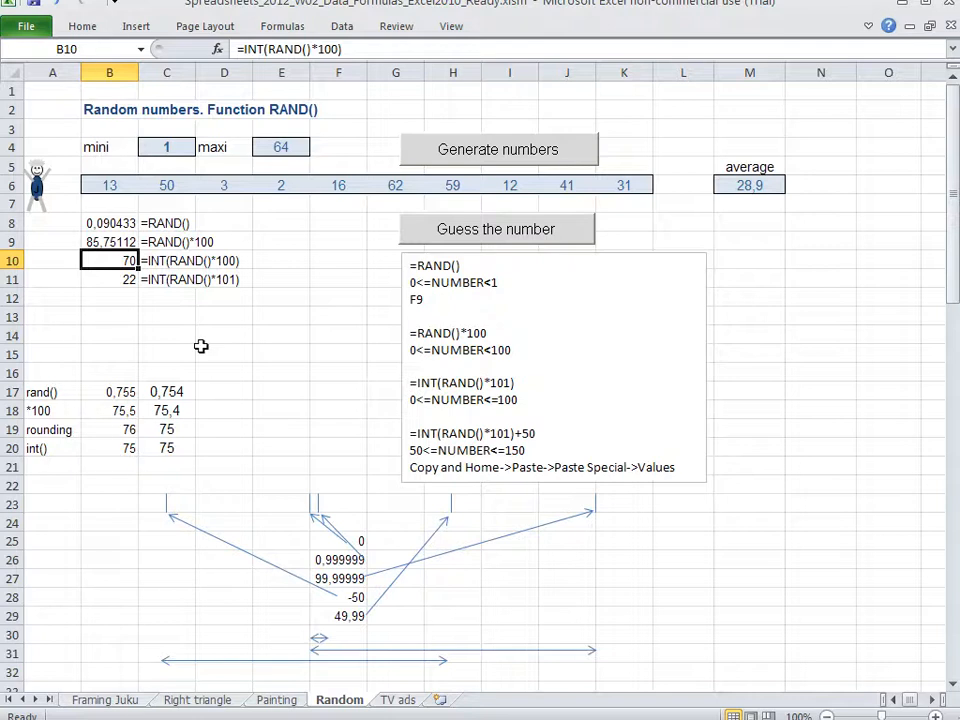
key(Right)
key(Right)
key(Left)
key(Left)
key(Left)
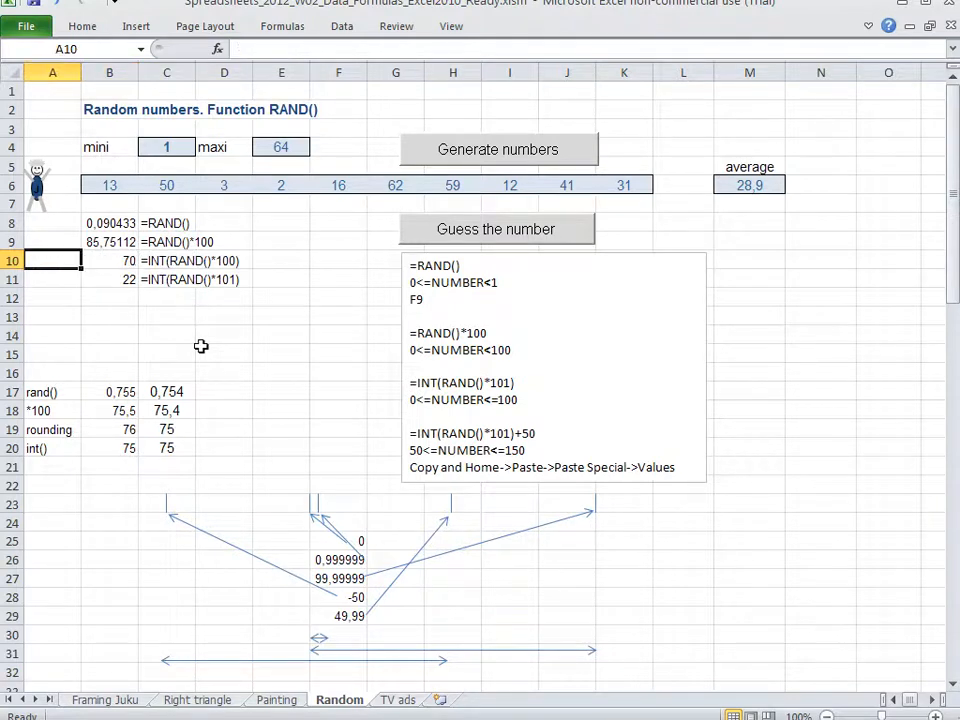
Compare the formula in B11 with its label in C11, then examine the 0, 0,999999 and 99,99999 markers in row 23
key(Right)
key(Down)
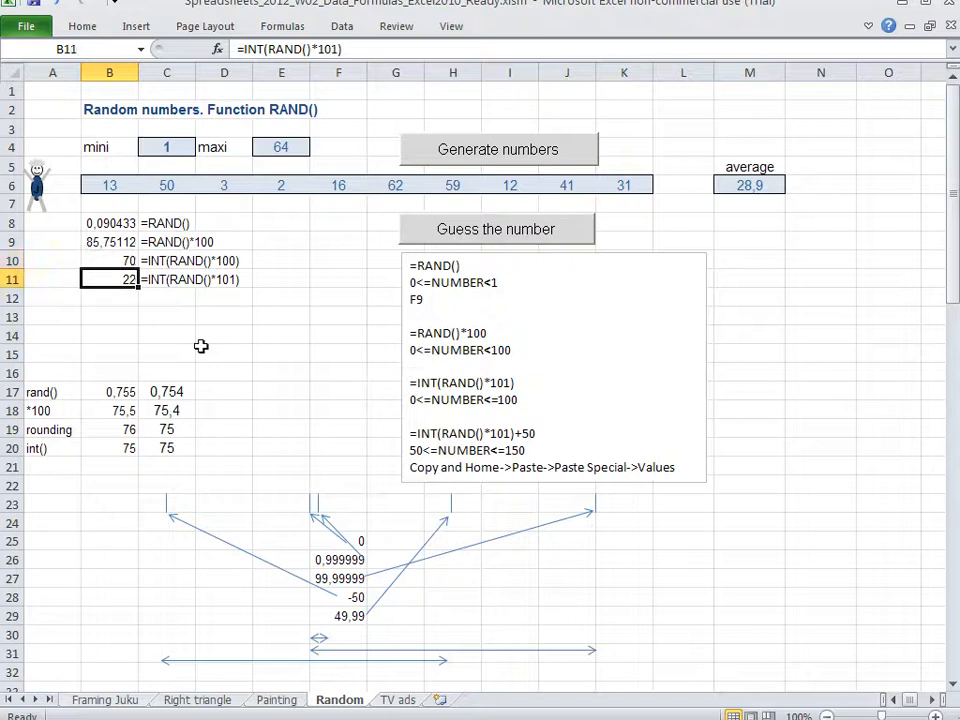
key(Left)
key(Right)
key(Right)
key(Left)
key(Left)
key(Right)
key(Right)
key(Left)
key(Left)
click(311, 502)
click(318, 503)
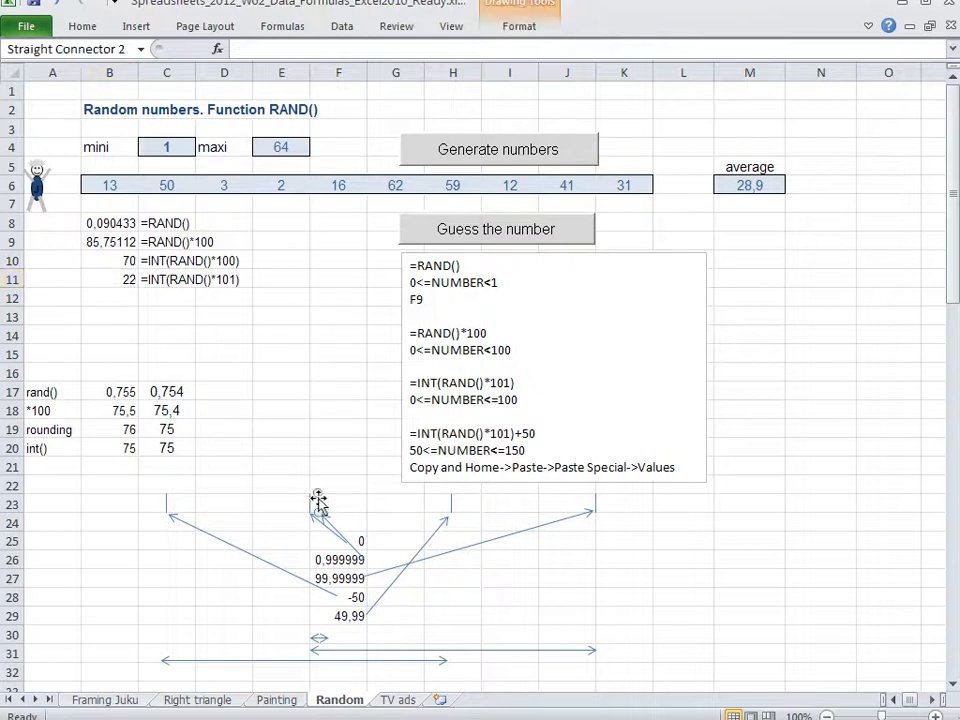
click(595, 505)
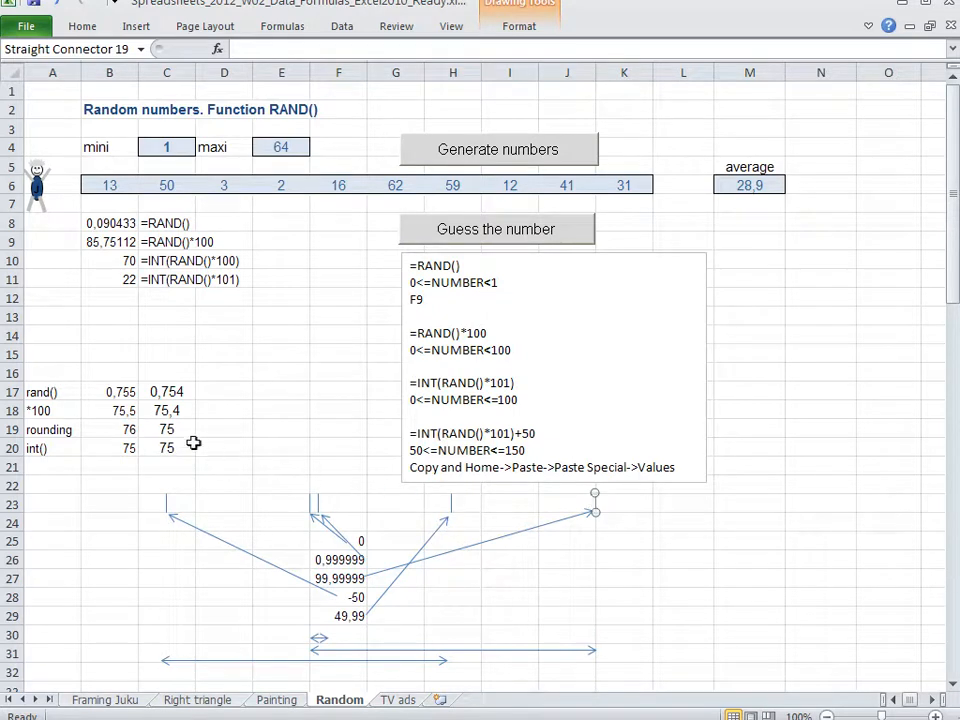
Enter -50 in B14 and 50 in C14 as example range offsets
click(107, 329)
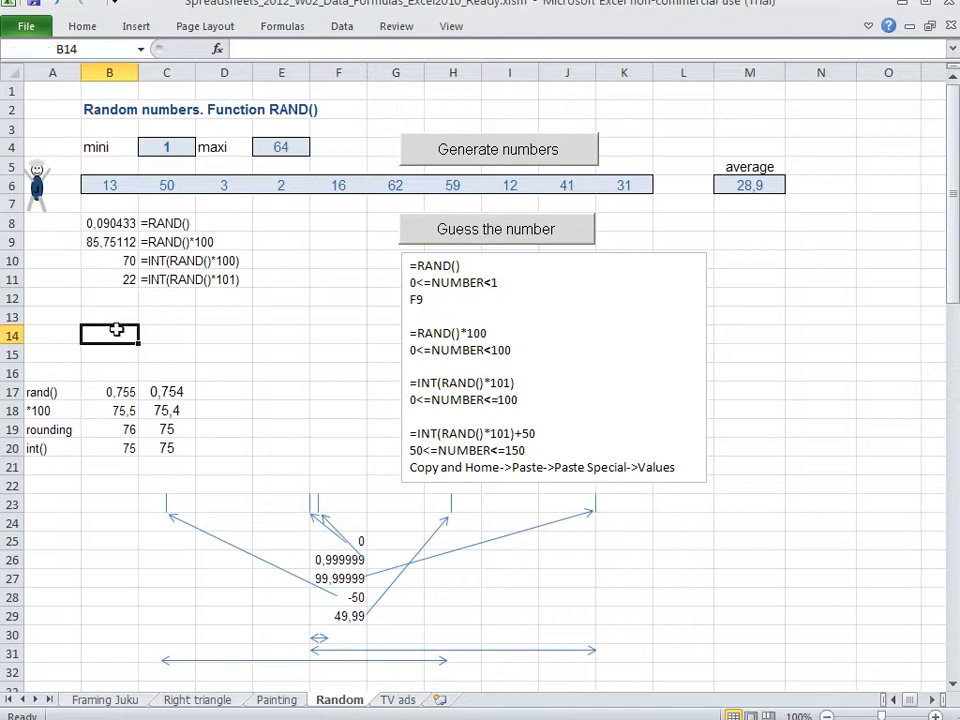
text(50)
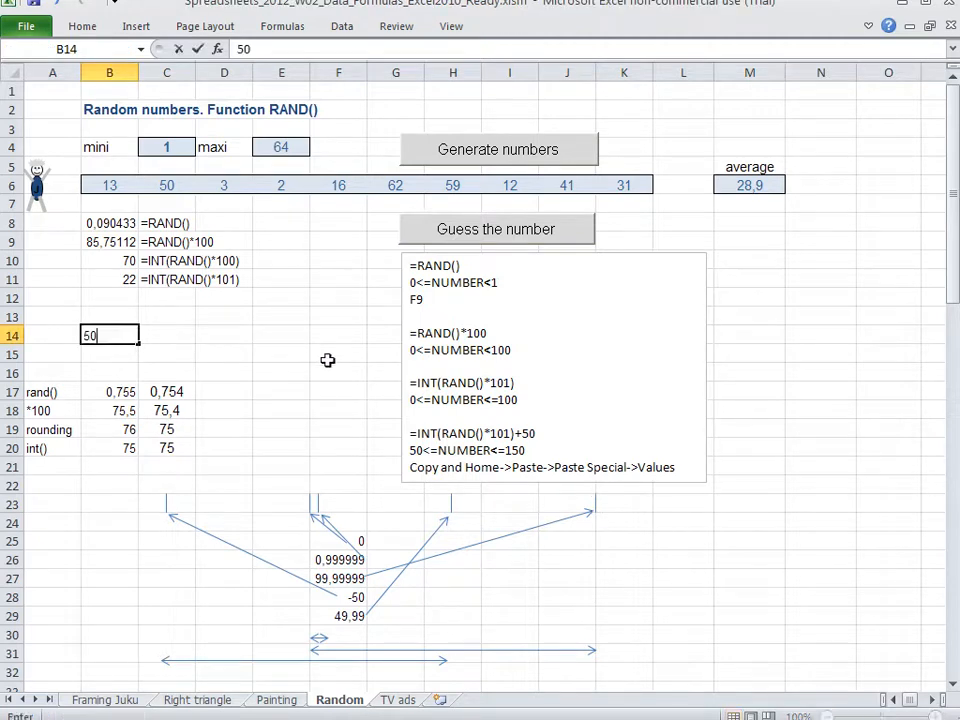
key(Return)
key(Up)
key(F2)
text(-)
key(ctrl+Return)
key(Right)
text(50)
key(Return)
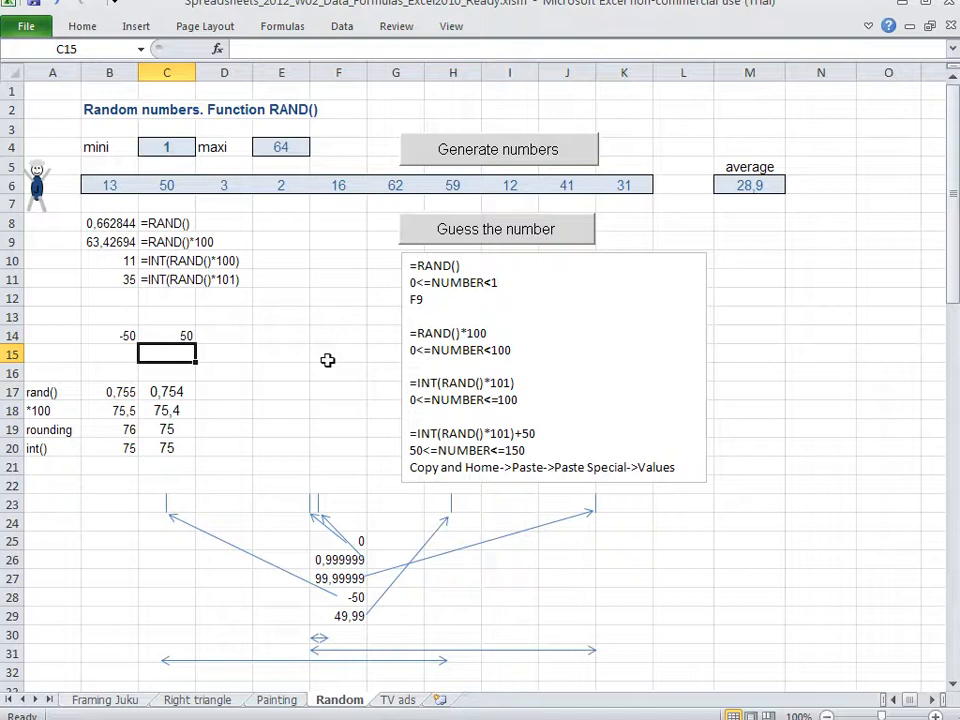
Enter the formula =RAND()*100 in B12
key(Left)
key(Up)
key(Up)
key(Up)
text(=rand())
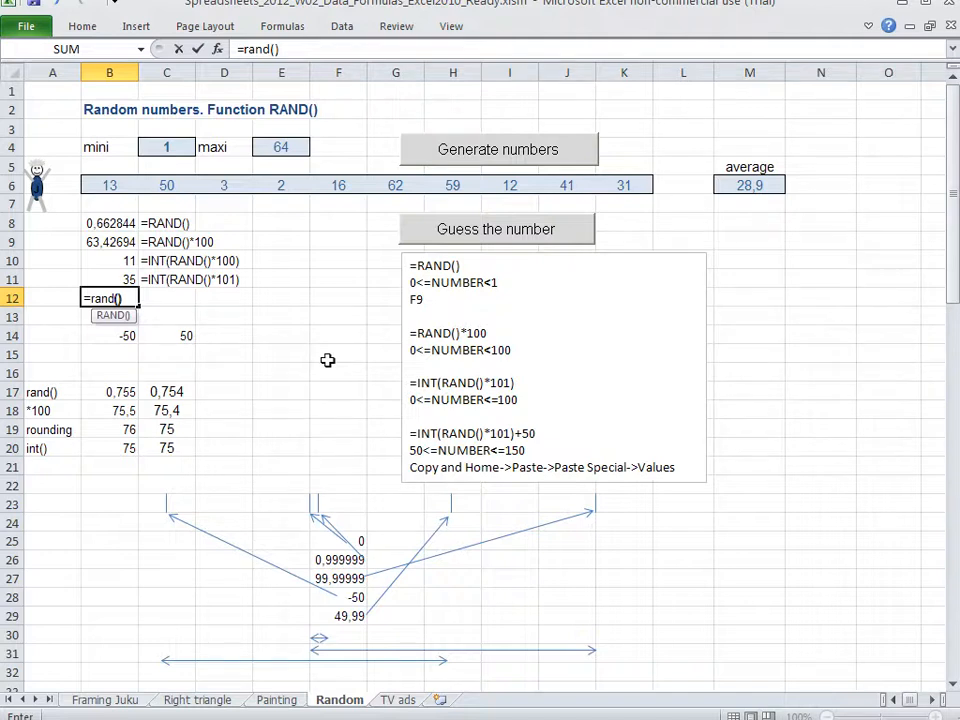
text(*100)
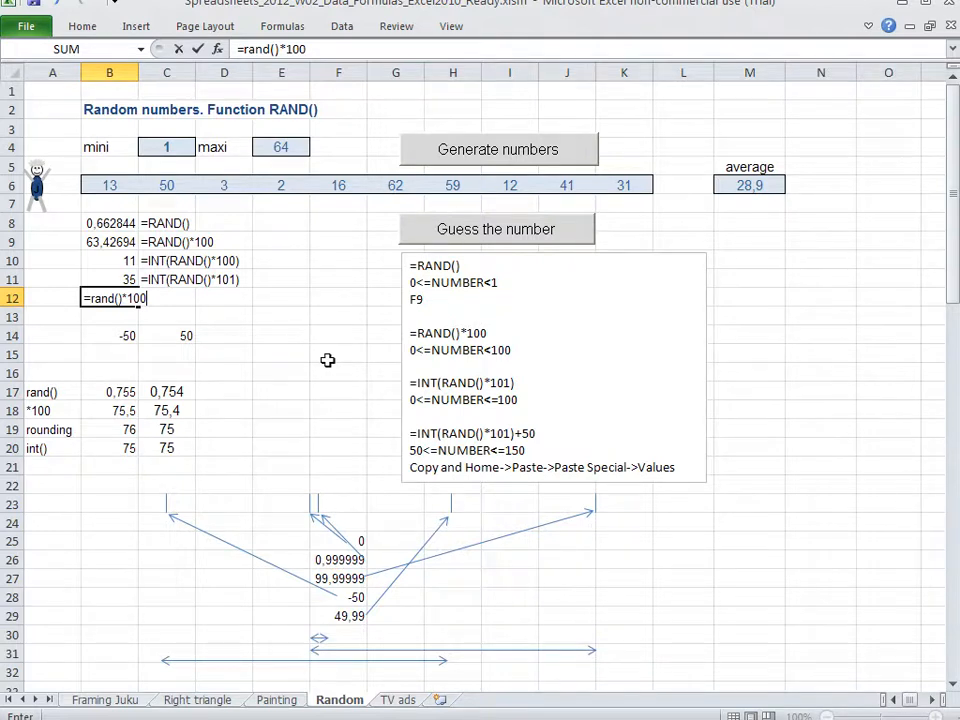
key(Return)
Extend the formula in B12 to =RAND()*100+50
key(Up)
key(F2)
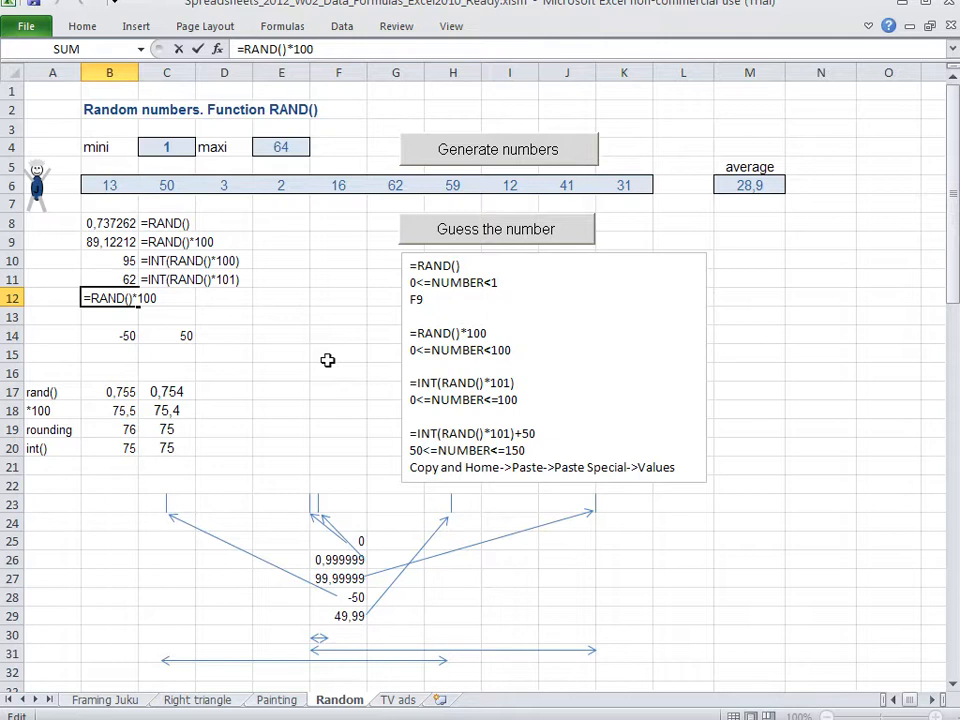
text(+50)
key(Return)
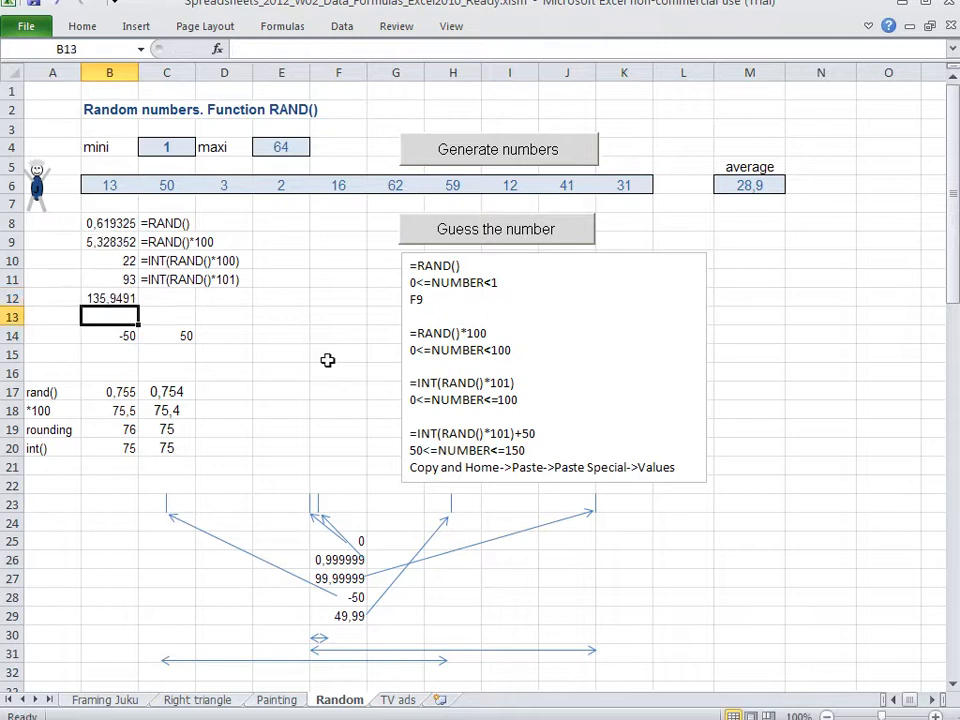
Examine the parts of the B12 formula, highlighting the RAND()*100 portion and the +50 offset
key(Up)
key(F2)
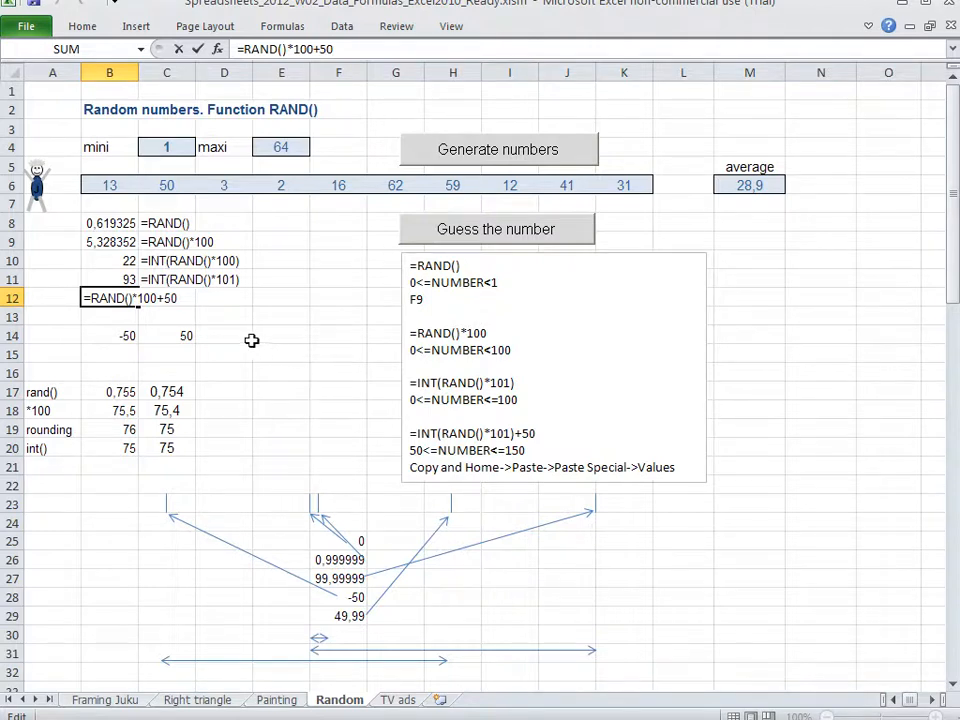
key(ctrl+Return)
key(F2)
drag(95, 293, 178, 297)
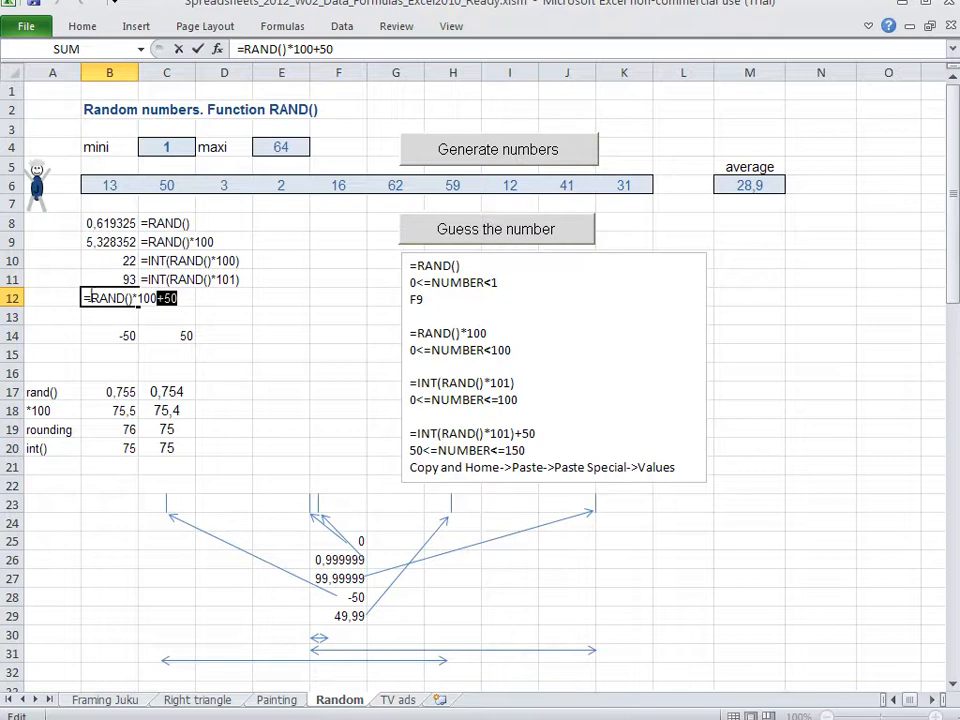
drag(90, 296, 180, 298)
drag(94, 297, 167, 304)
double_click(171, 298)
Align the lower range arrow under the 0 to 99,99999 arrow, then shift it to span columns H to M, illustrating +50
click(352, 662)
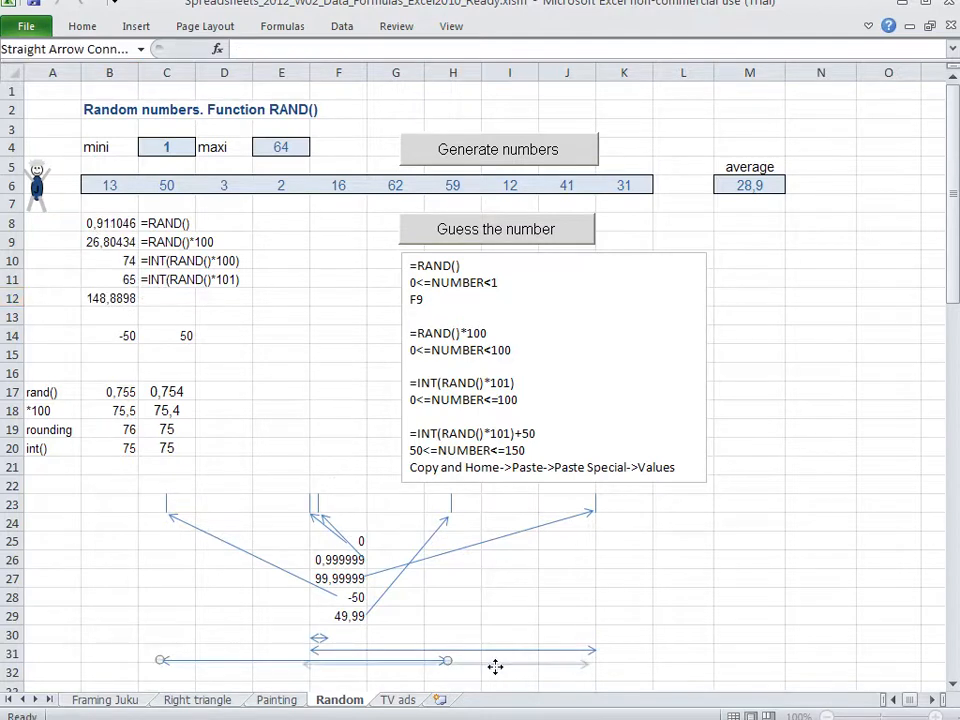
drag(500, 665, 500, 665)
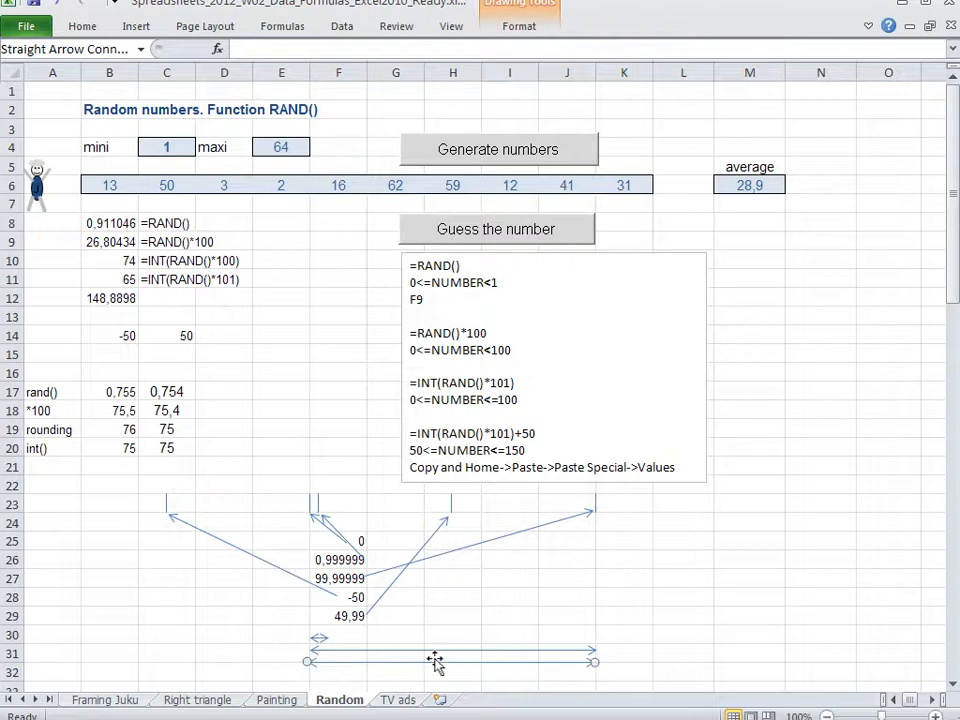
click(309, 505)
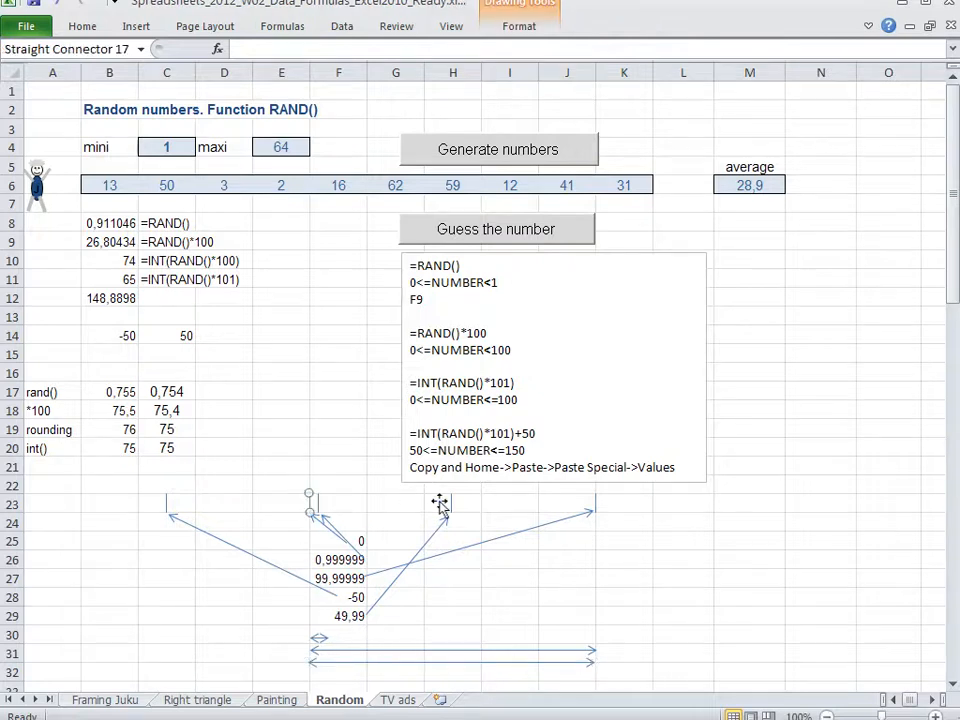
click(596, 505)
drag(484, 664, 627, 659)
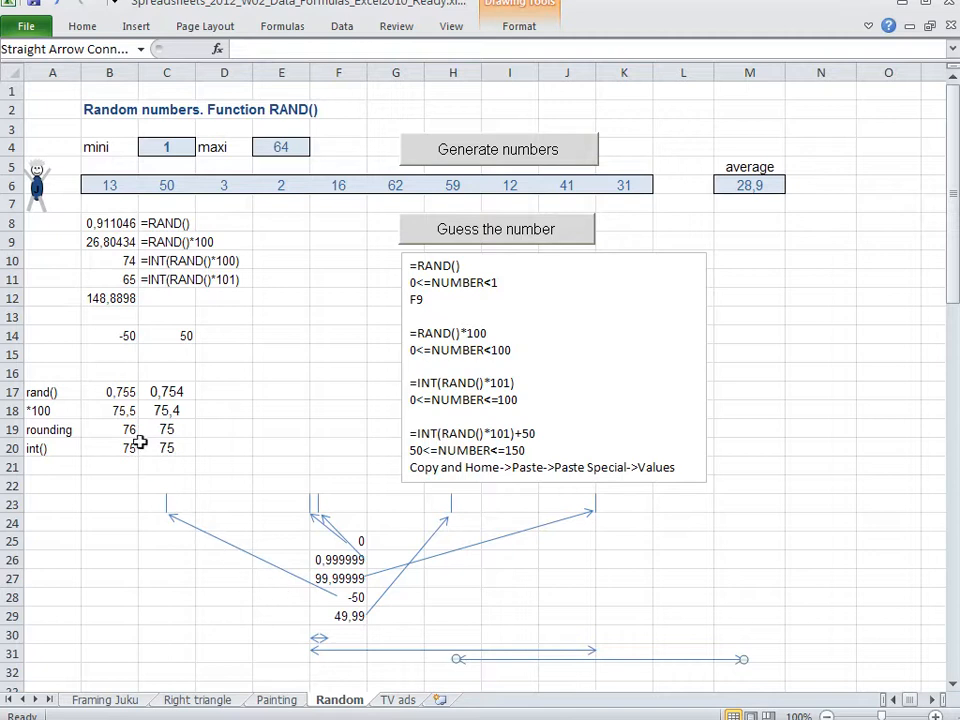
double_click(115, 300)
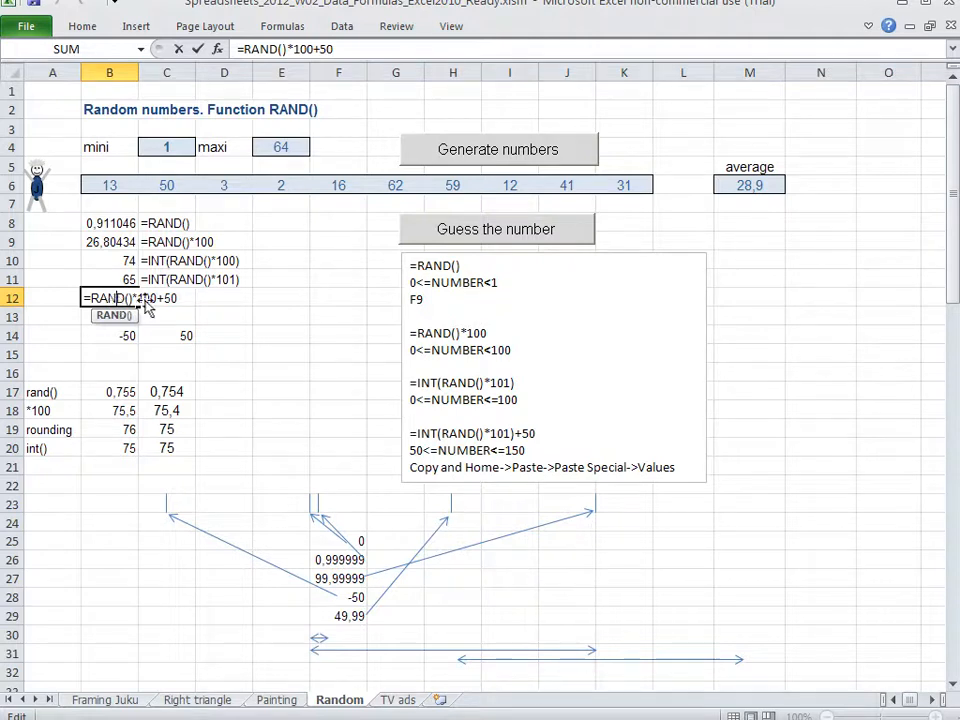
click(460, 661)
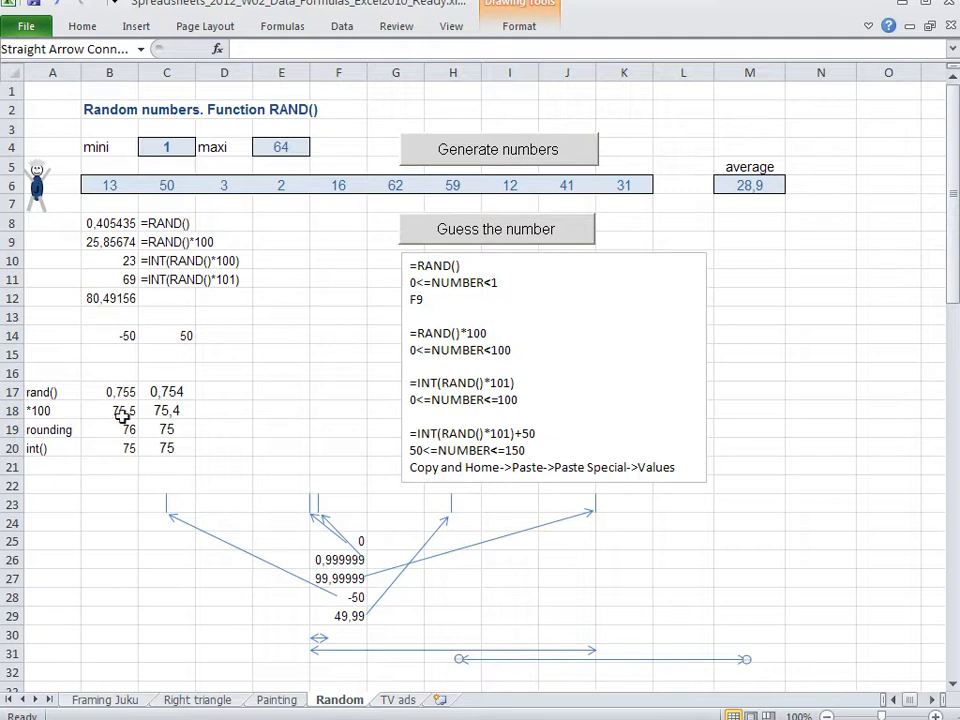
Copy the B12 formula into C12 and turn it into the text label =RAND()*100+50
click(105, 298)
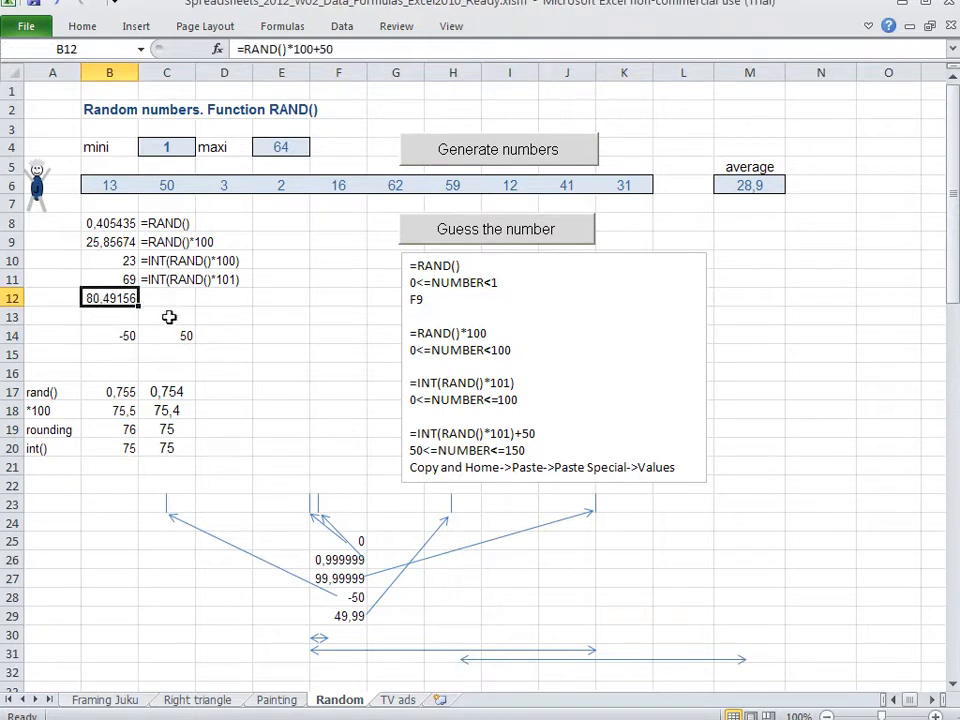
key(ctrl+c)
key(Right)
key(ctrl+v)
key(F2)
key(Home)
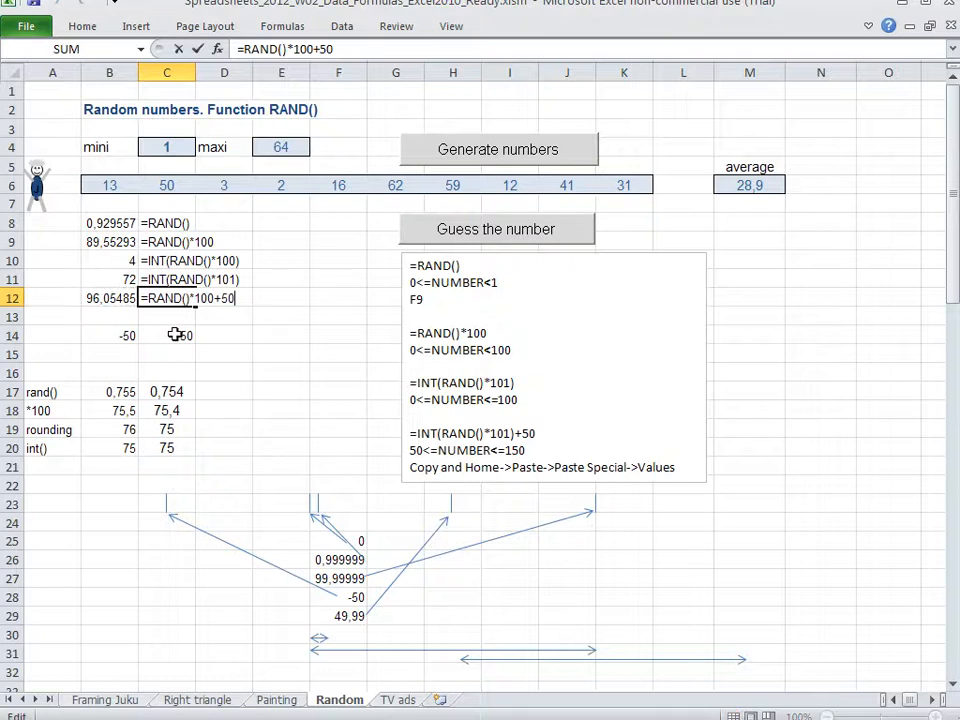
text(')
key(Return)
Enter the formula =RAND()*100-50 in B13
key(Left)
text(=)
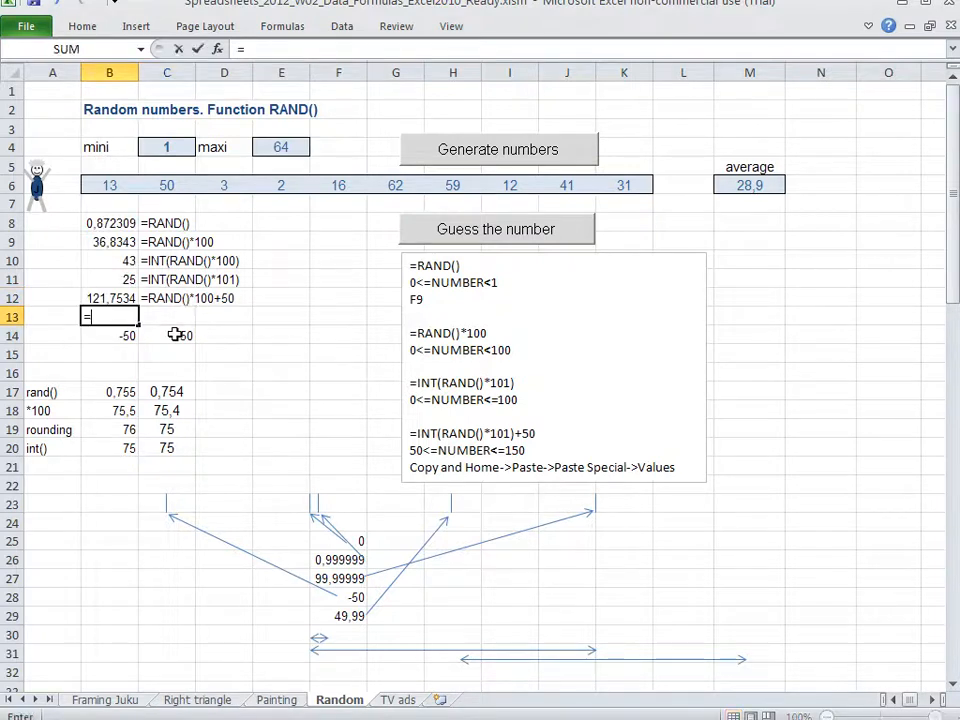
text(rand())
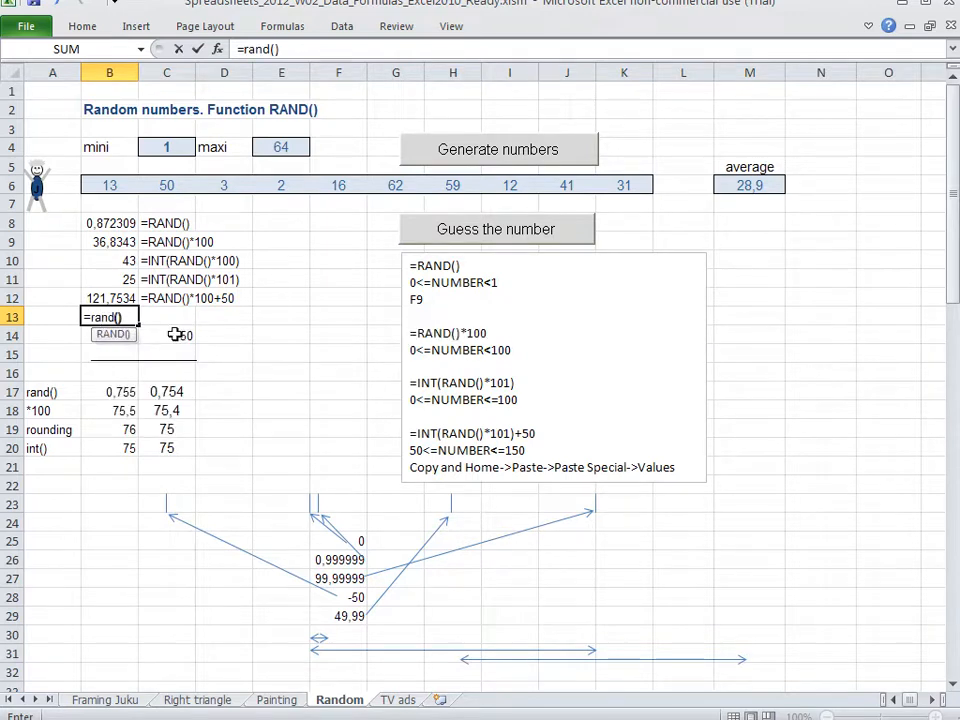
text(*100)
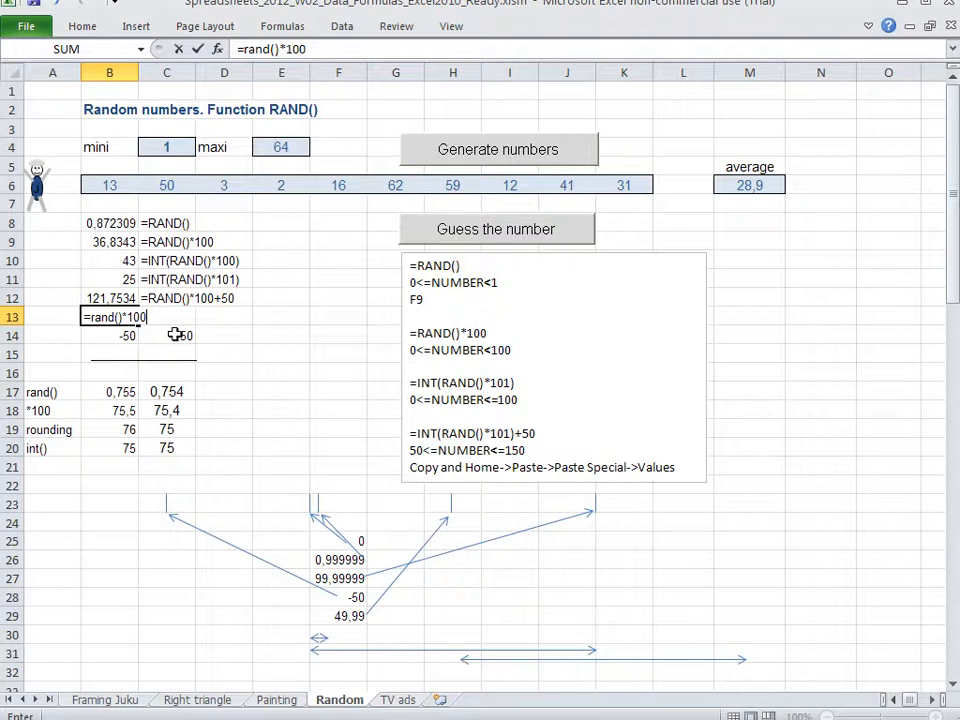
text(-50)
key(Return)
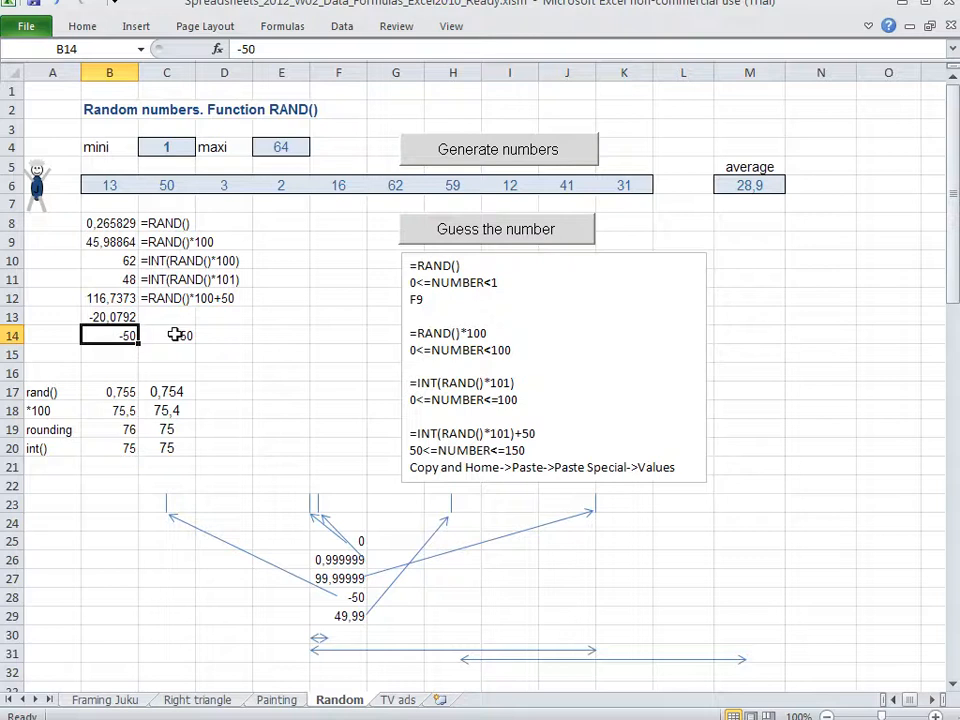
Copy the B13 formula into C13 and turn it into the text label =RAND()*100-50
key(Up)
key(ctrl+c)
key(Right)
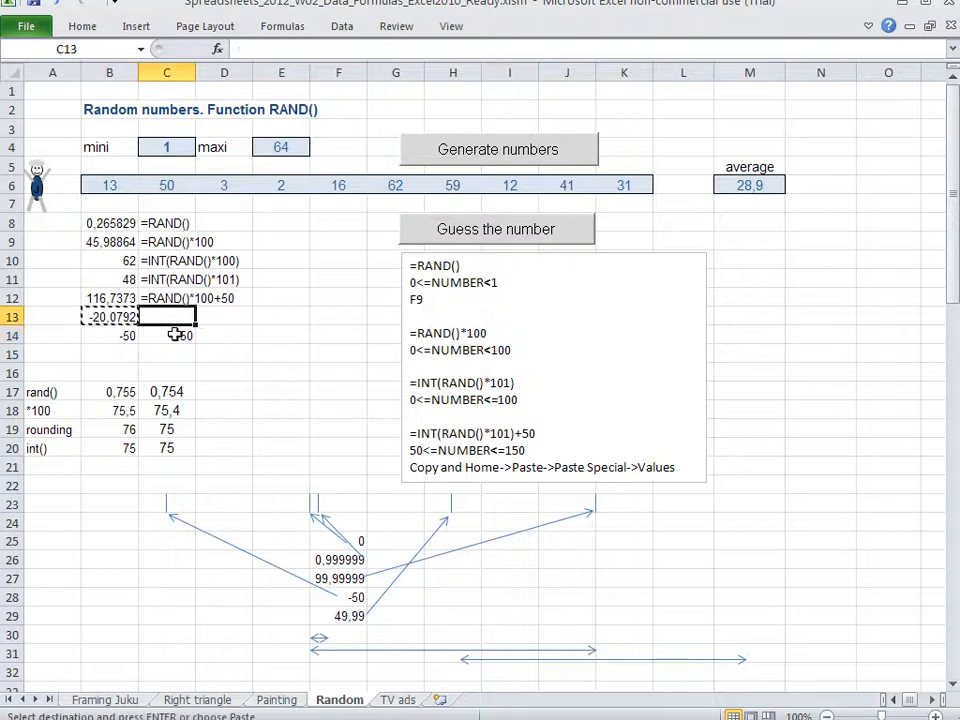
key(ctrl+v)
key(F2)
key(Home)
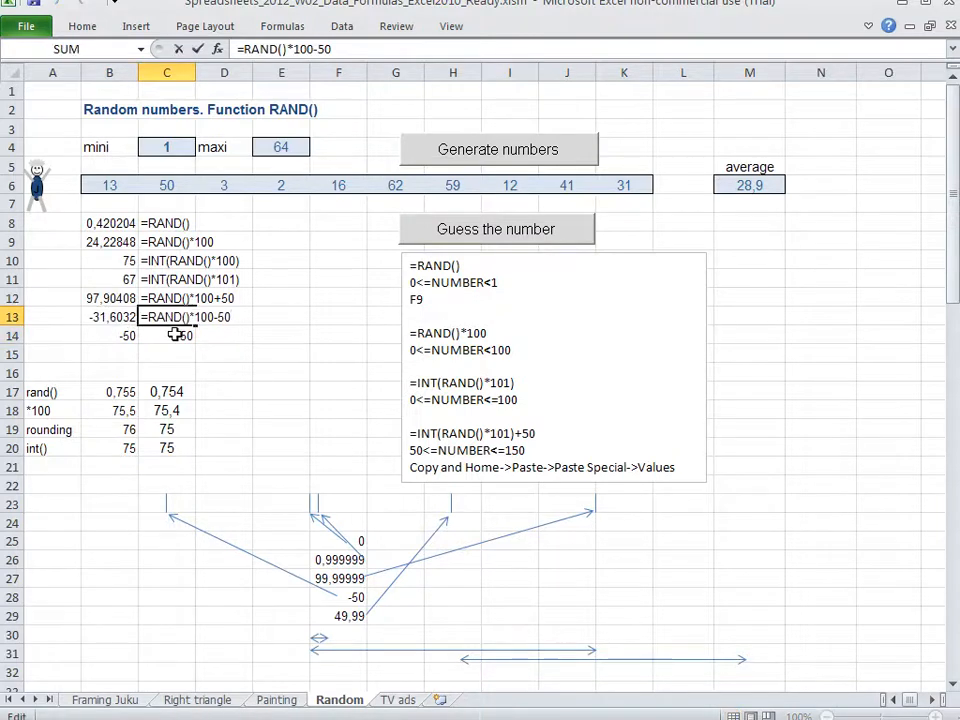
text(')
key(Return)
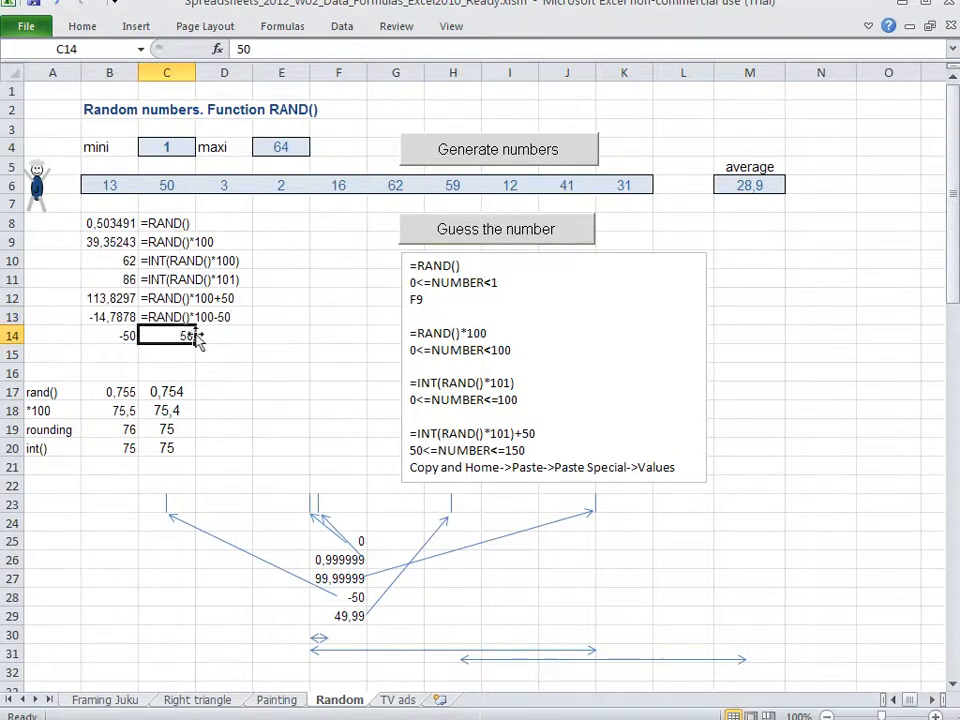
Move the shifted range arrow back so it spans columns C to H in row 32, illustrating the -50 to 49,99 range
click(645, 659)
drag(645, 659, 500, 661)
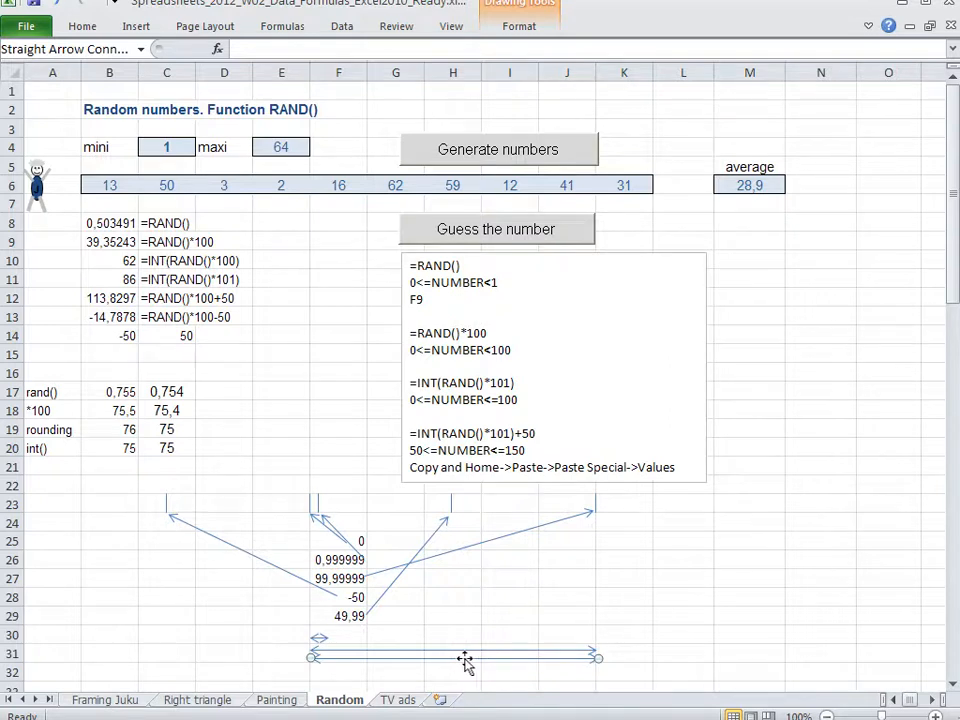
drag(460, 660, 310, 651)
click(165, 507)
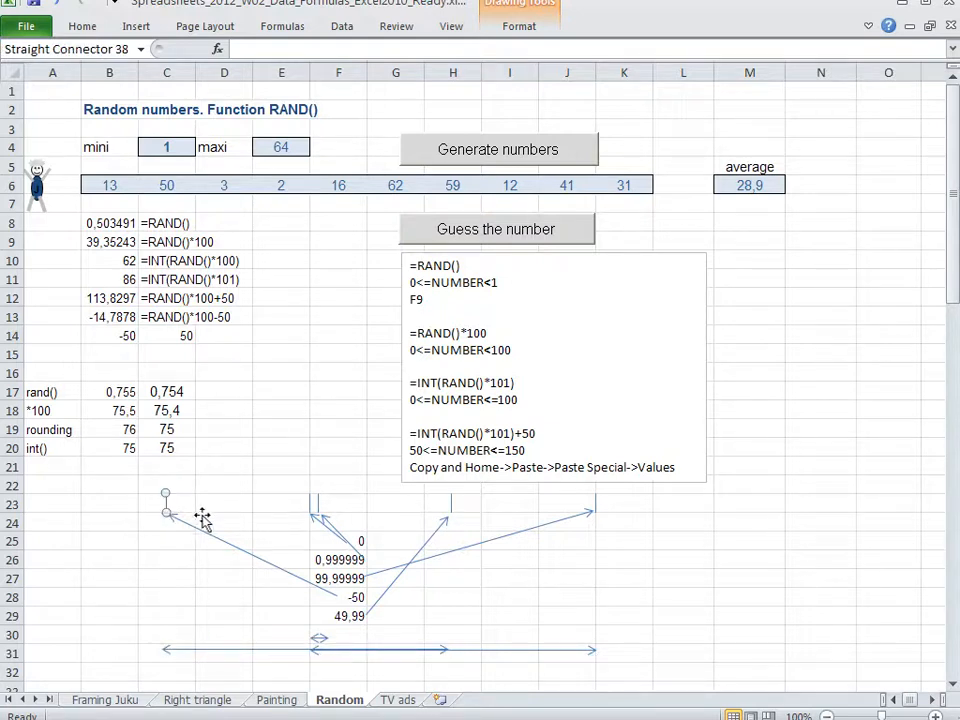
drag(246, 650, 246, 666)
Compare the range arrows in rows 31 and 32 with their end markers in row 23 and the label in C13
click(452, 505)
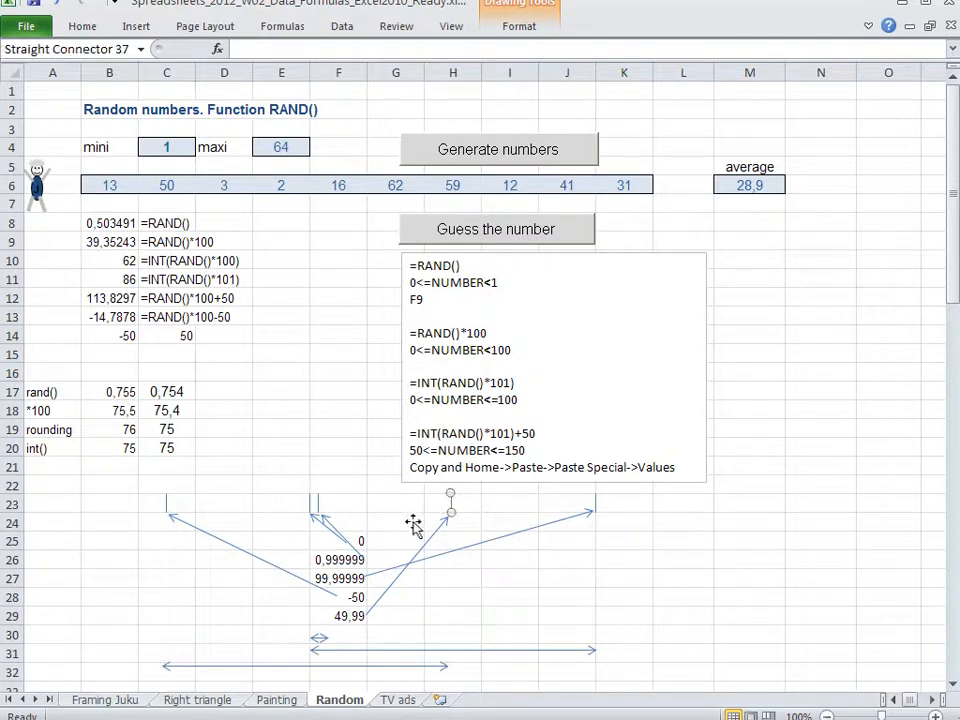
click(390, 652)
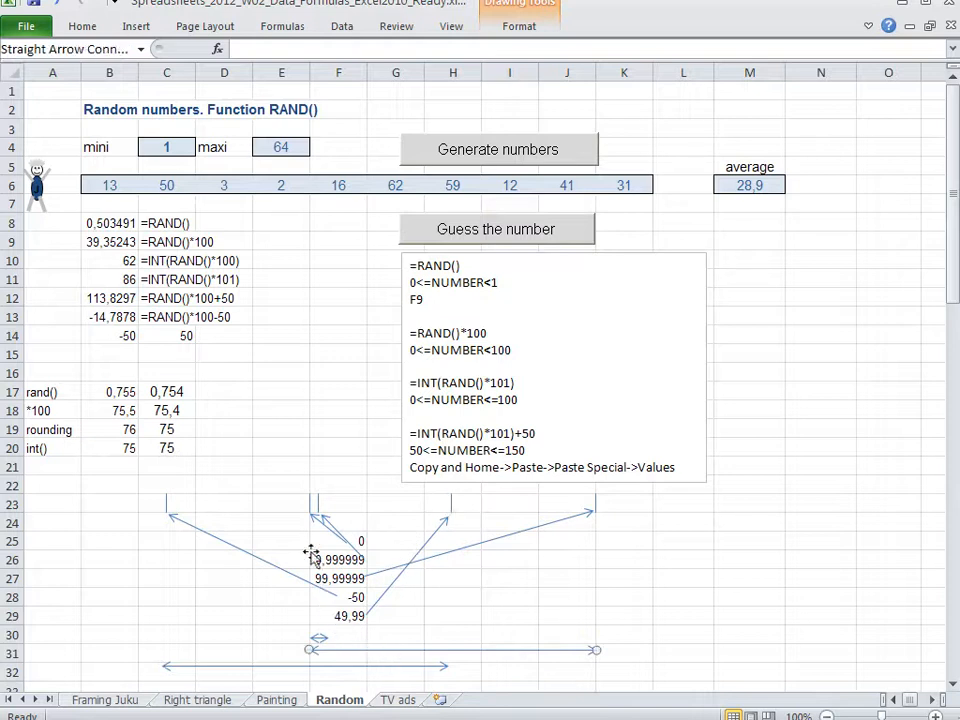
click(311, 505)
click(596, 505)
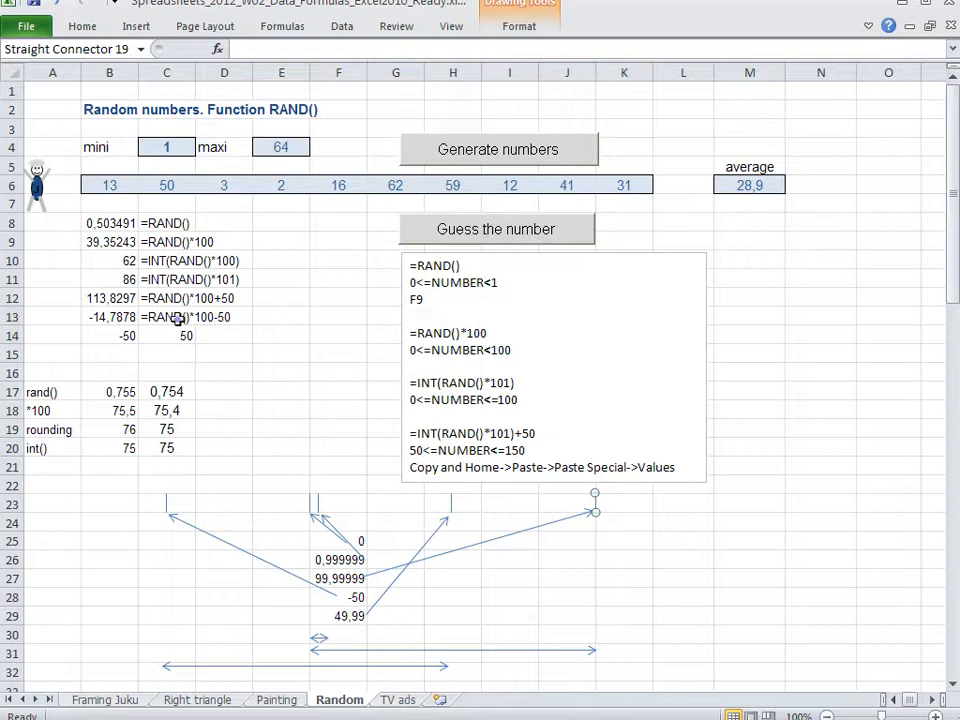
key(Escape)
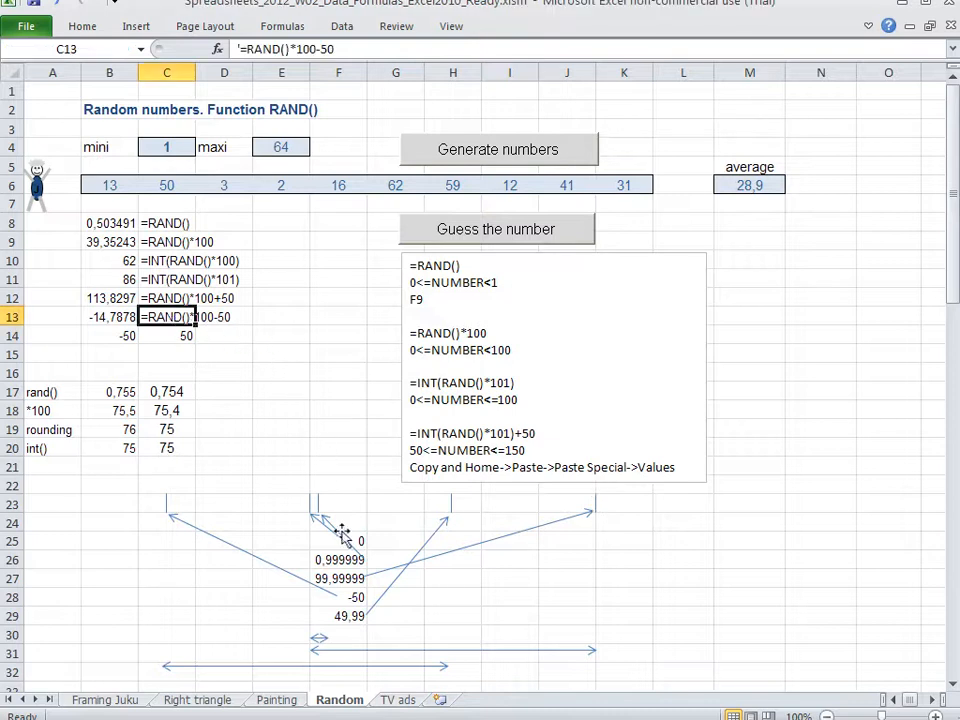
click(349, 668)
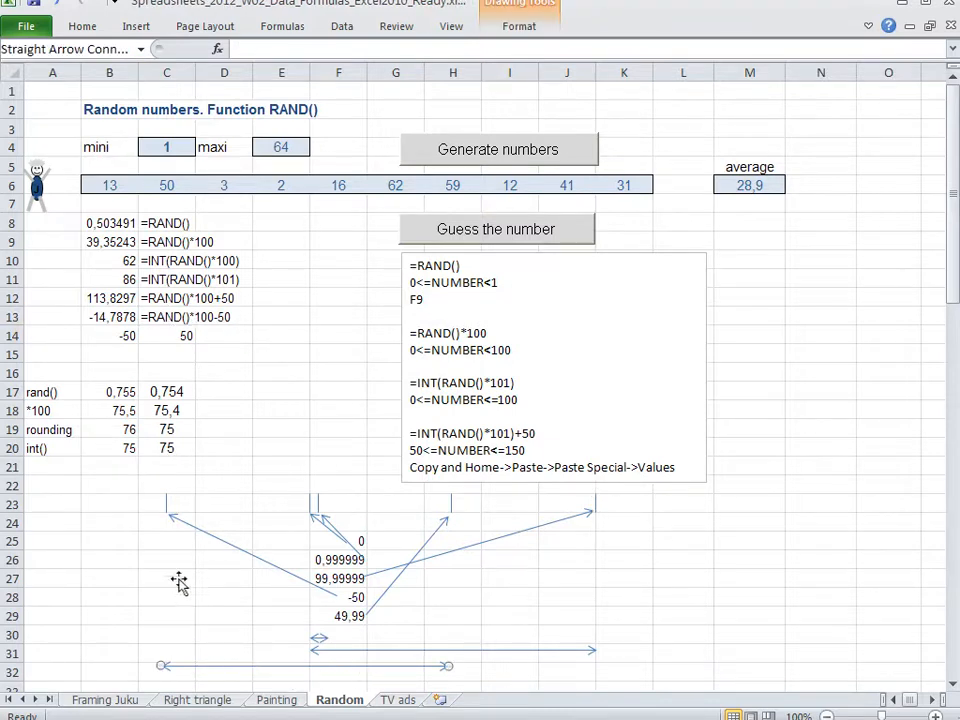
click(167, 506)
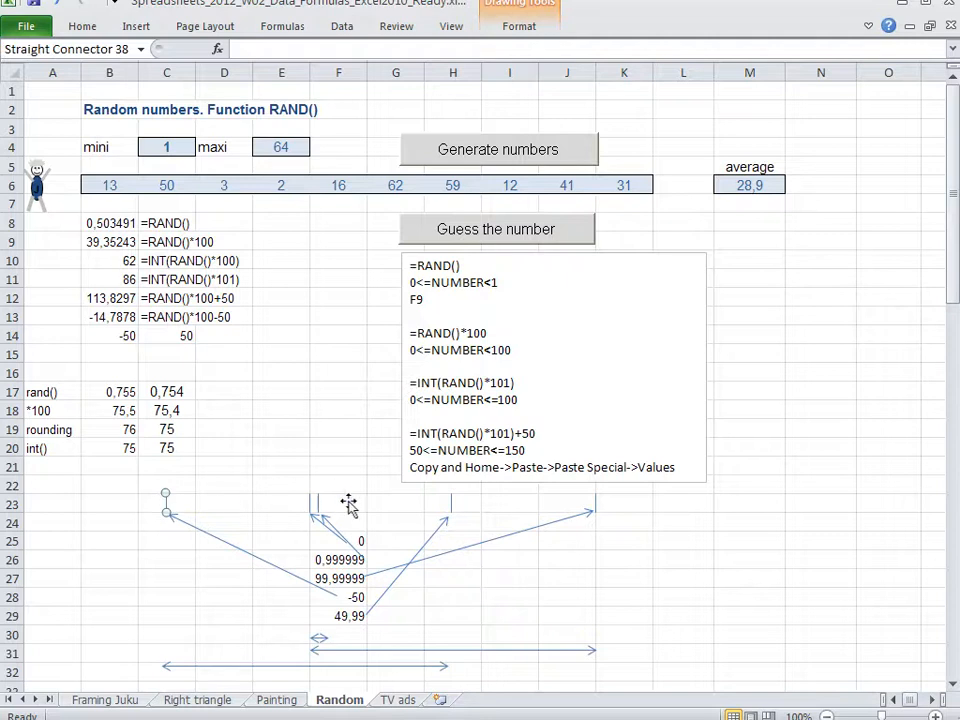
Examine the range end markers in row 23 against the shifted arrow in row 32 and the =RAND()*100-50 label
click(450, 503)
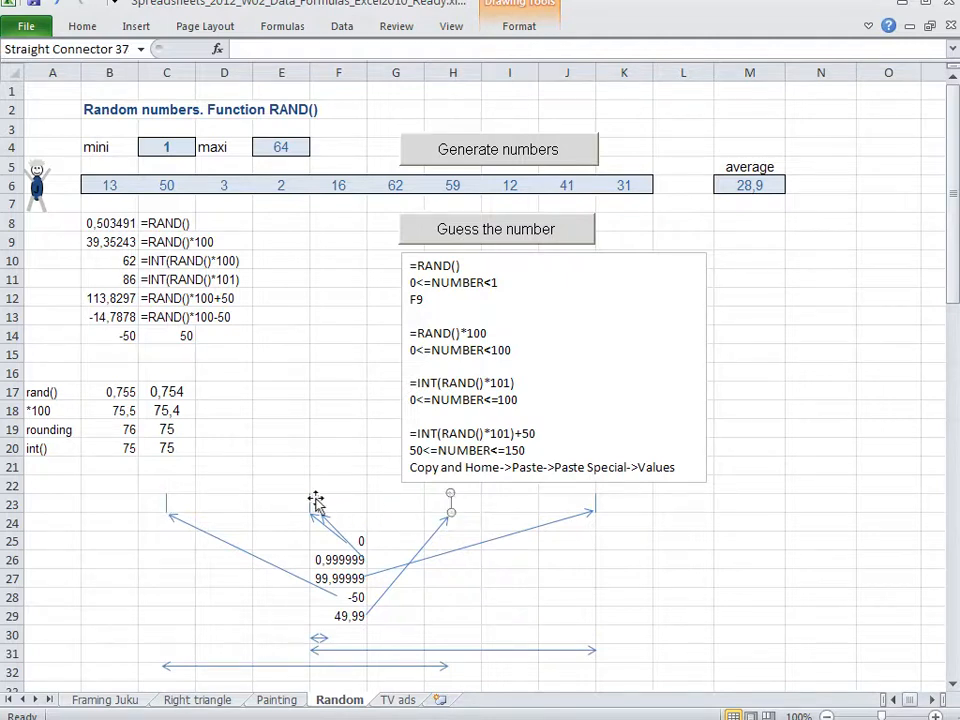
click(221, 315)
click(166, 504)
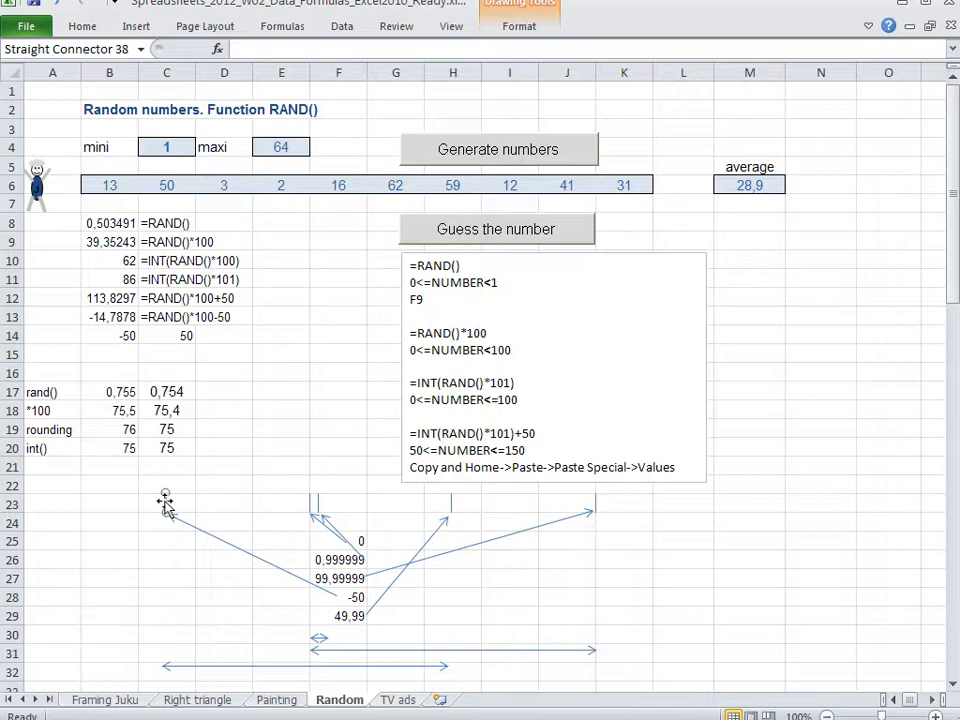
click(596, 506)
click(452, 505)
click(280, 666)
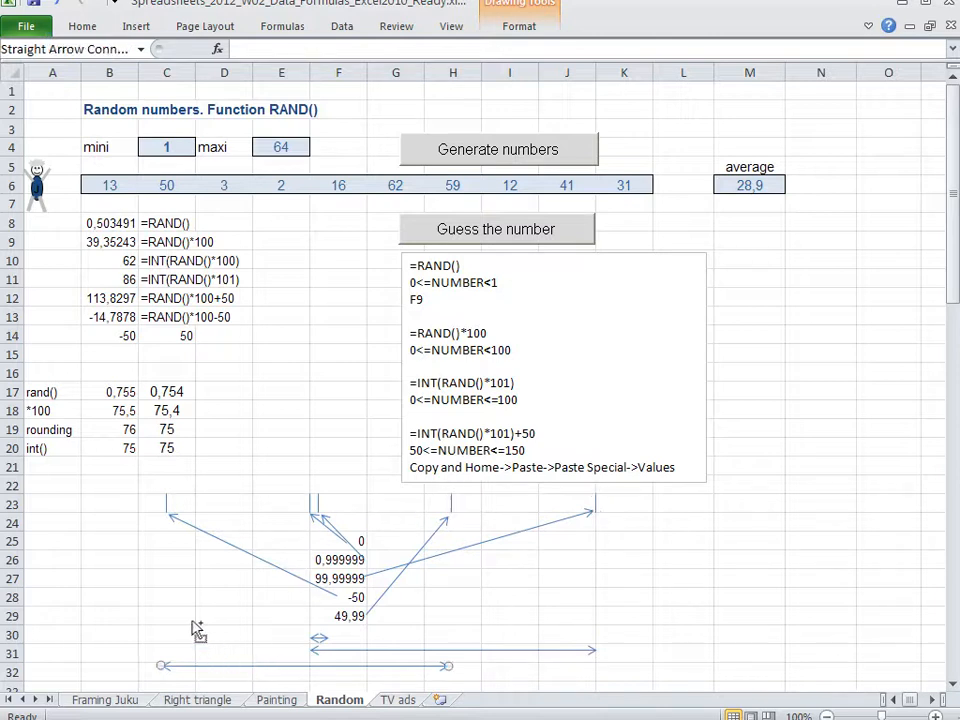
shift+click(166, 505)
shift+click(451, 505)
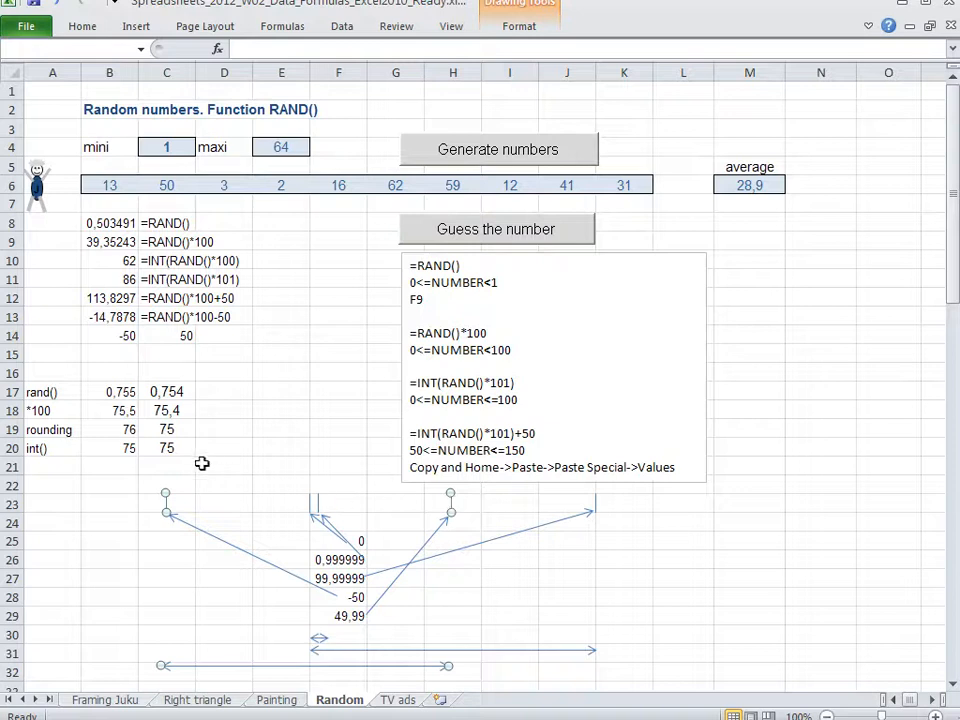
Clear the values in B14 and C14 below the RAND() examples
mouse_move(116, 336)
mouse_down()
mouse_move(182, 336)
mouse_move(172, 336)
mouse_up()
key(Delete)
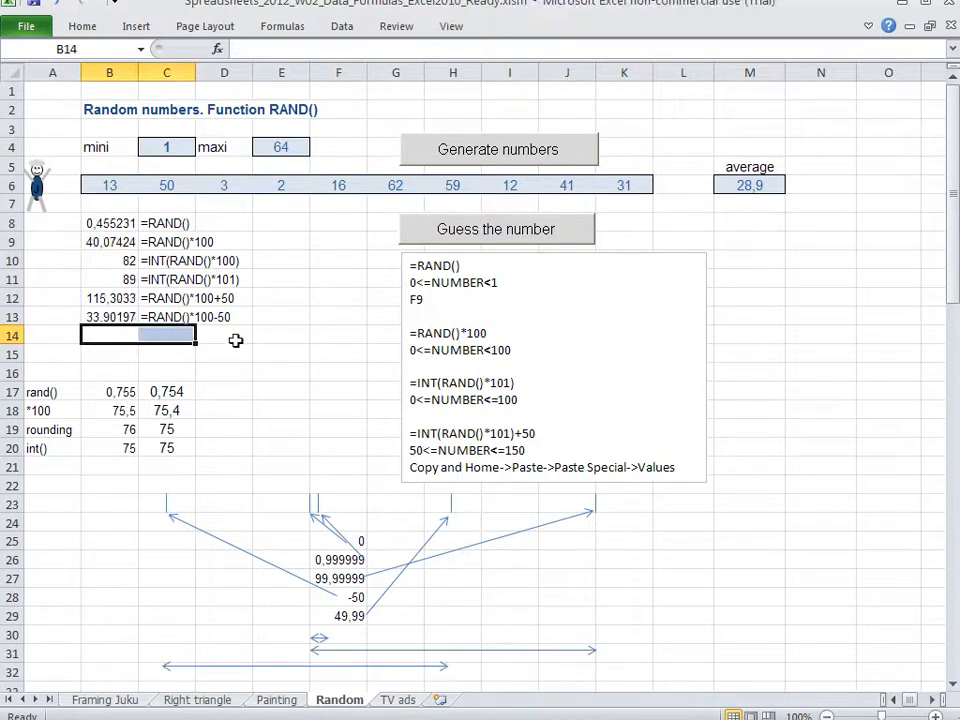
click(275, 377)
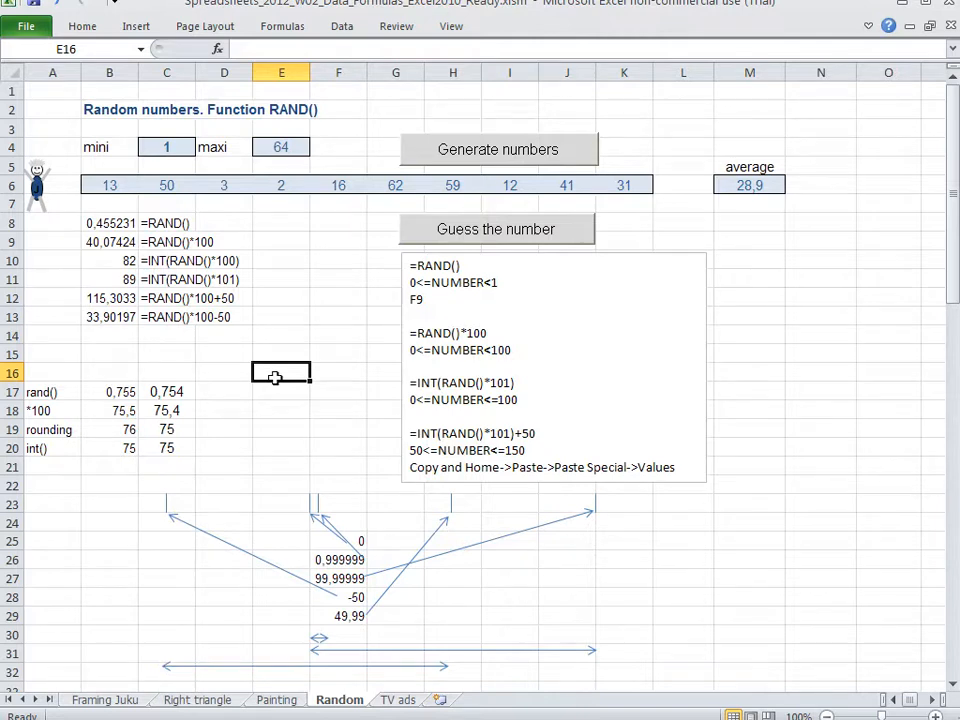
Enter the formula =RAND() in B15
key(Left)
key(Left)
key(Left)
key(Up)
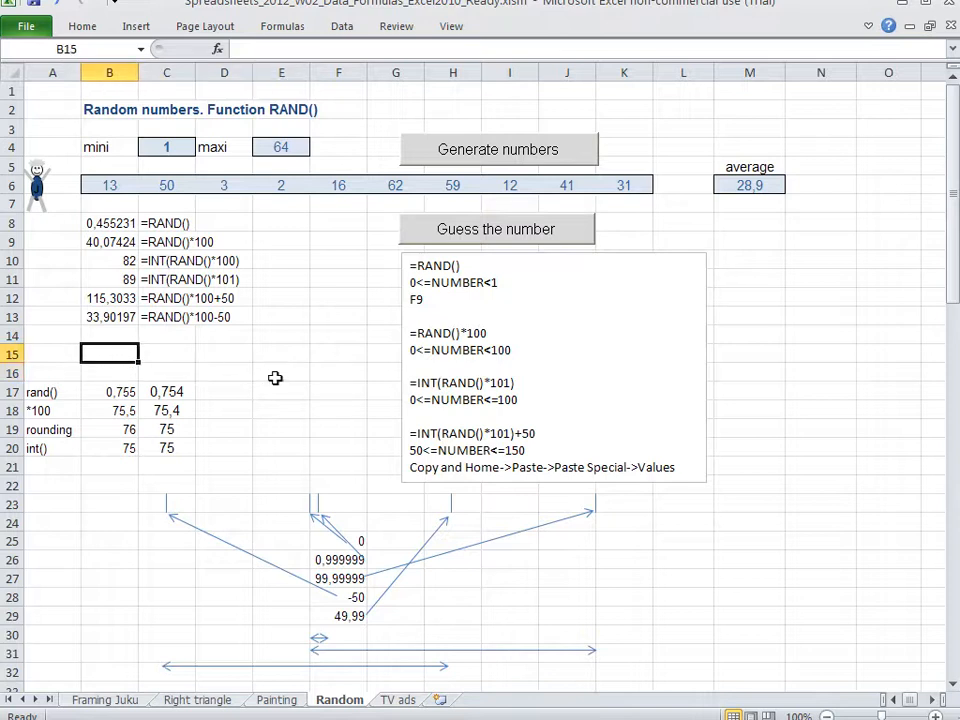
key(F8)
text(=rand())
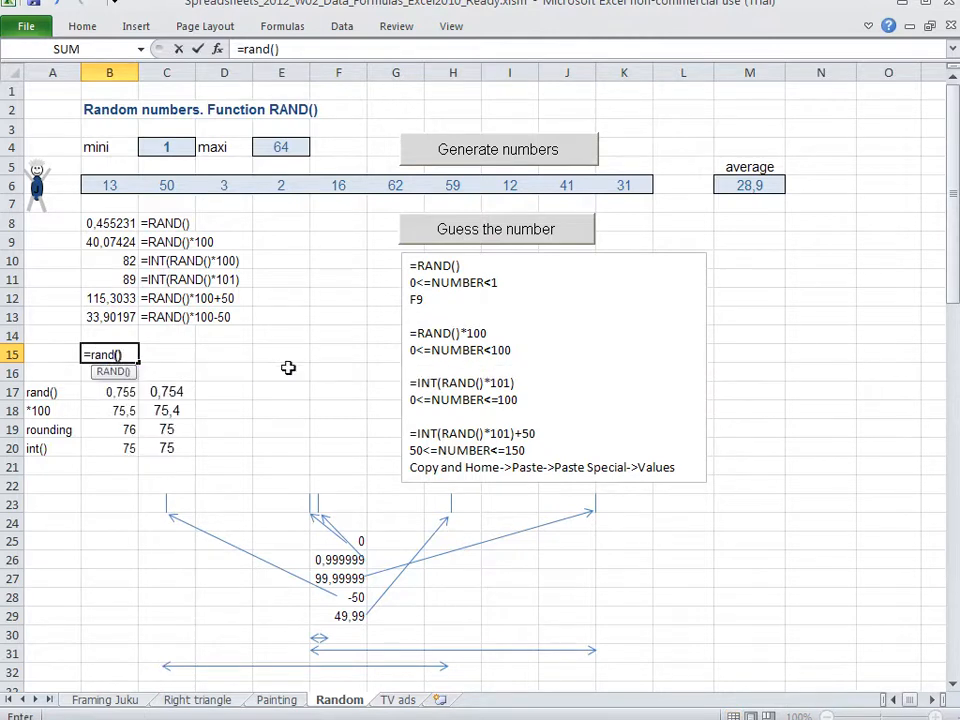
key(Return)
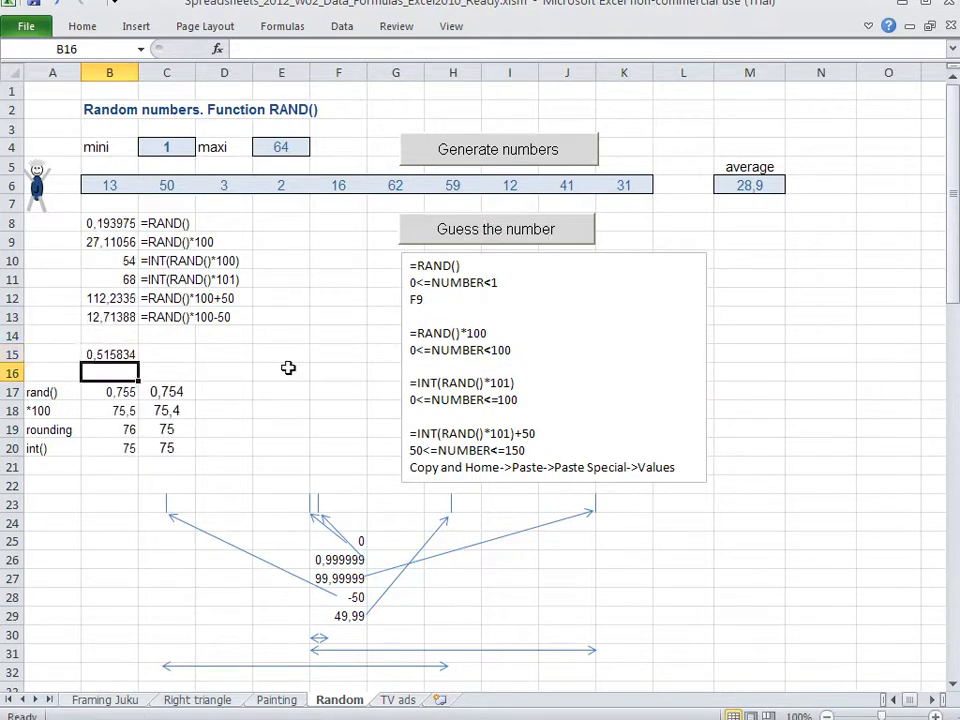
Record the random number from B15 as the fixed value 0,515834 in B16
text(0,)
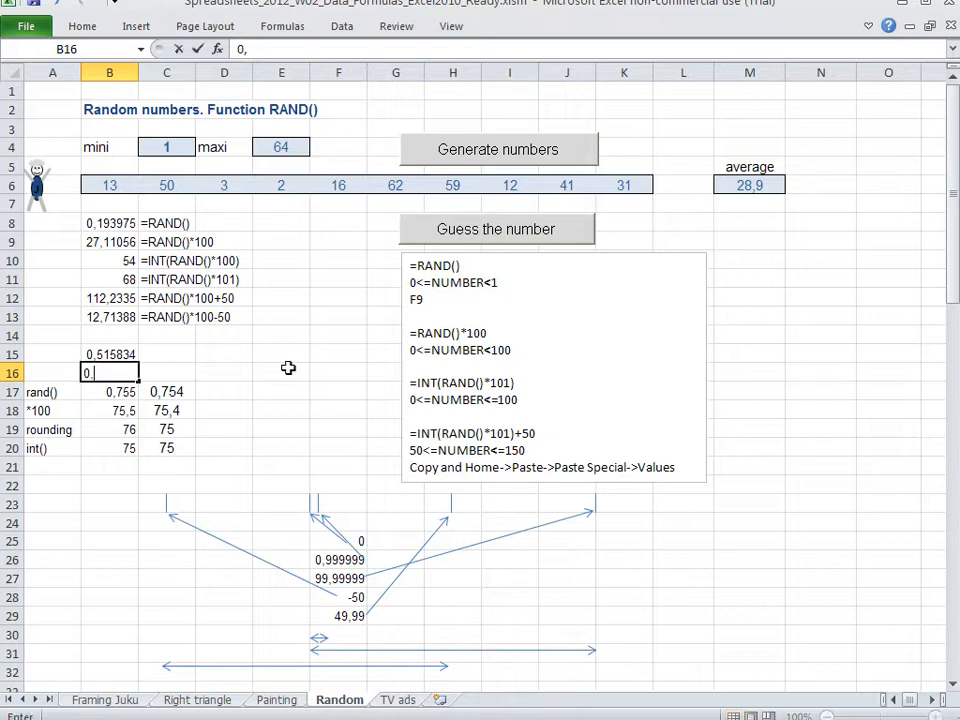
text(515834)
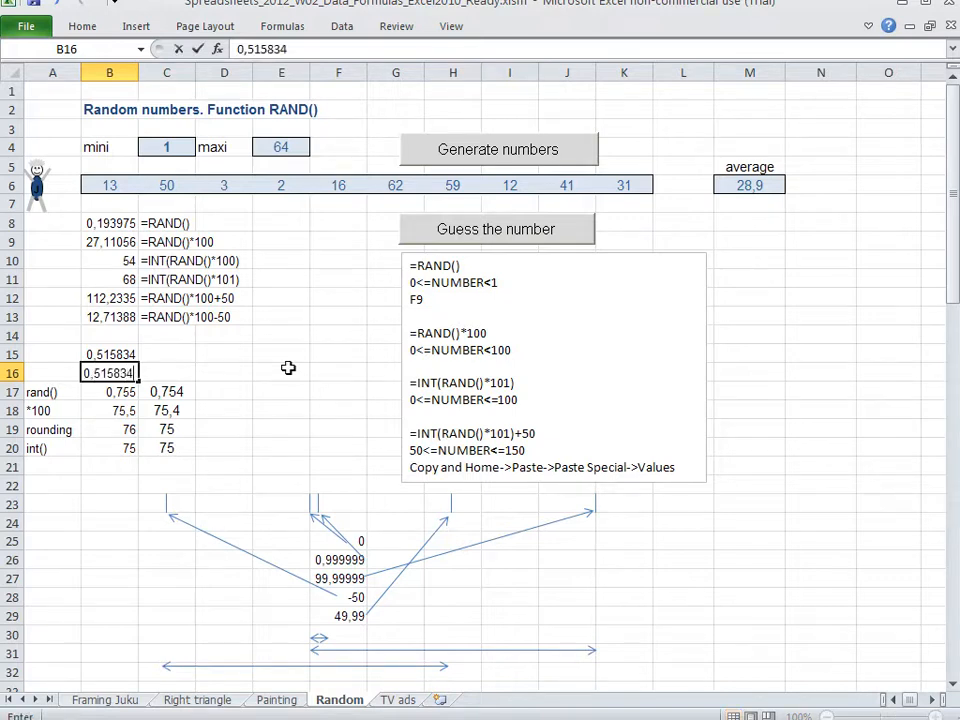
key(Return)
Record the next random number as the fixed value 0,845883 in C16
key(Up)
key(Right)
text(0,845883)
key(Return)
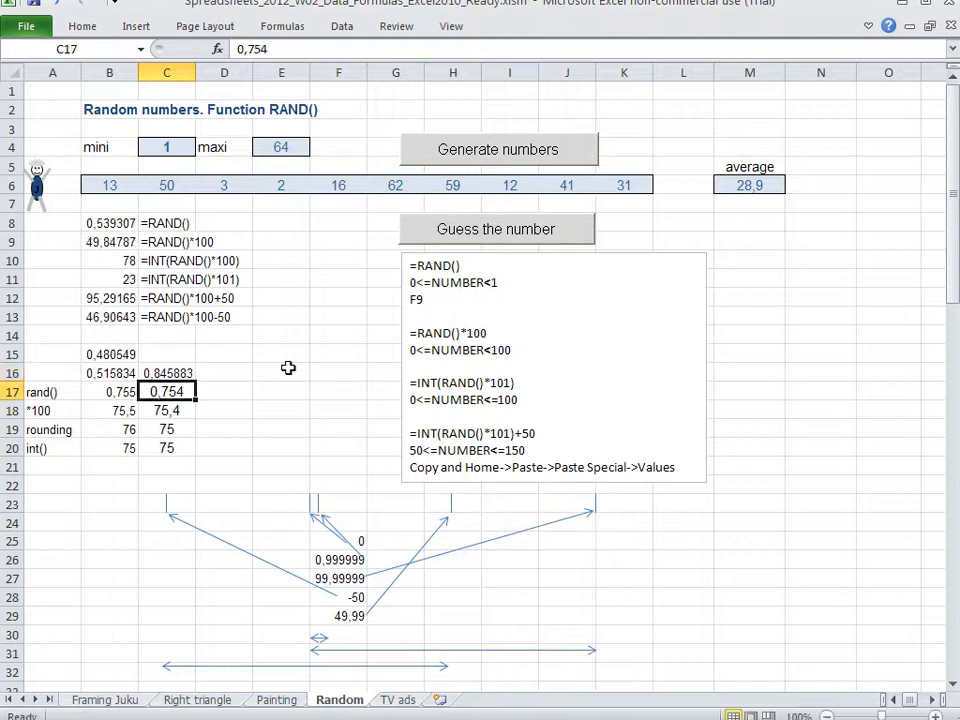
Recalculate the sheet, record the B15 random number as 0,32351 in D16, and highlight the three values in B16:D16
key(Up)
key(Right)
key(F9)
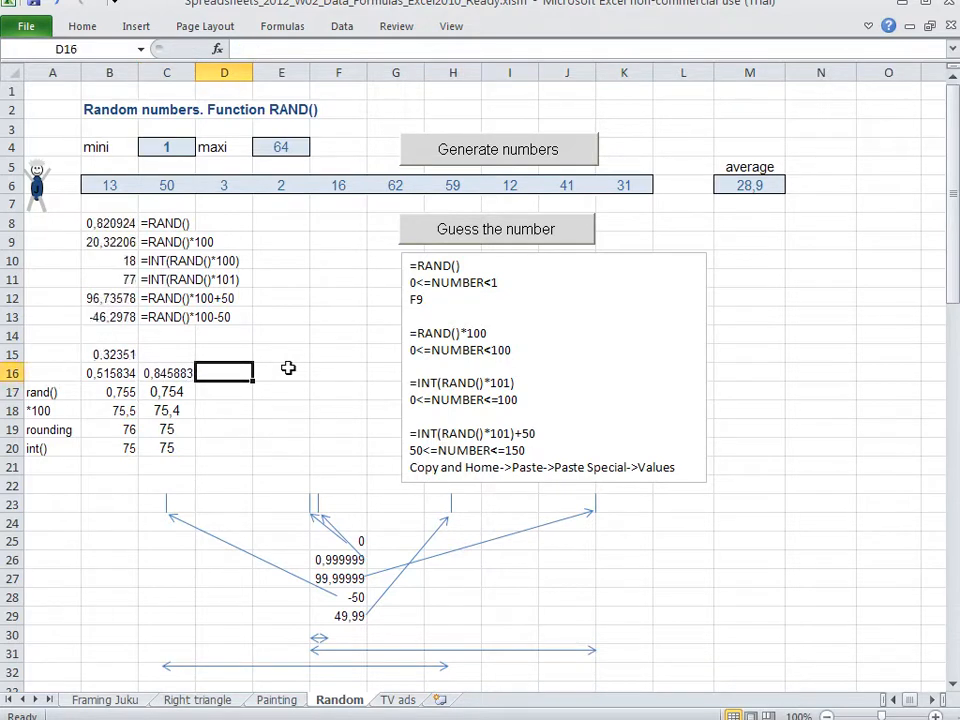
text(0,)
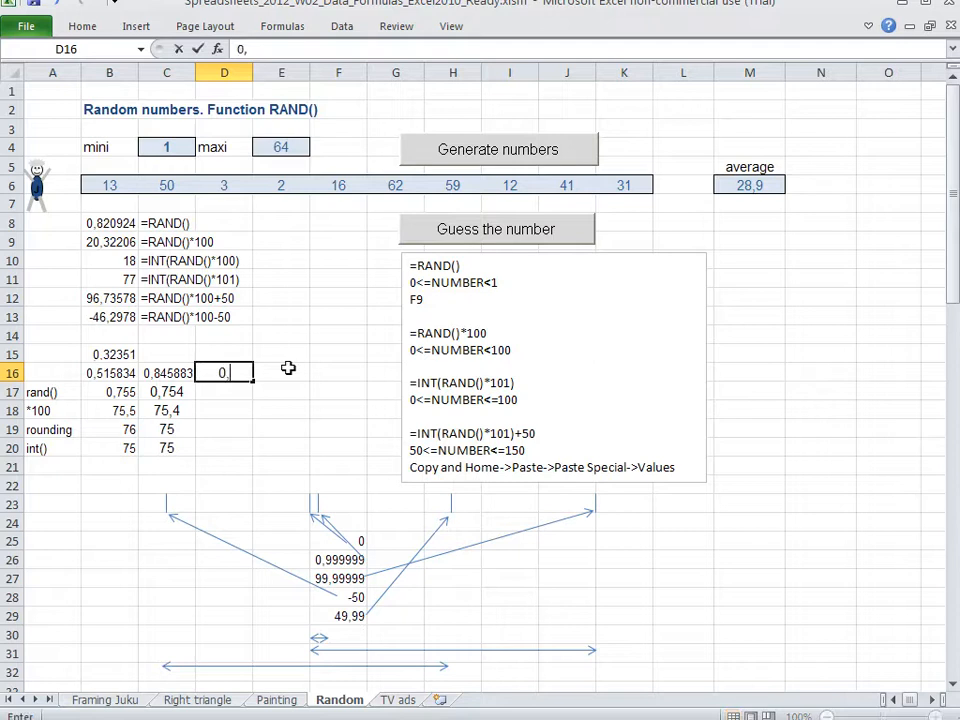
text(32351)
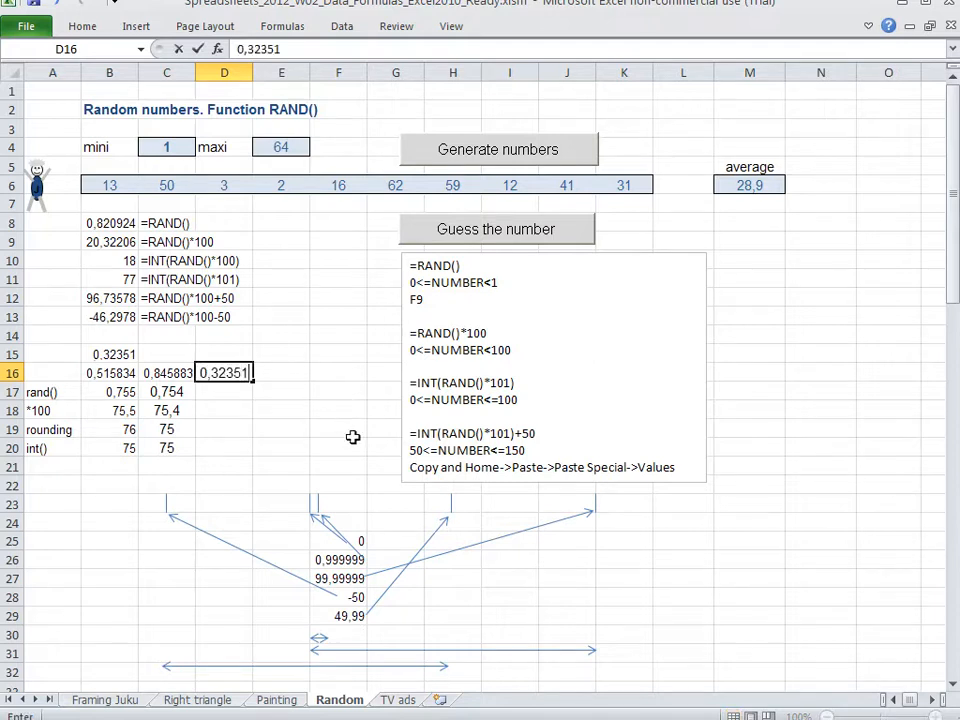
key(Return)
key(Up)
key(shift+Left)
key(shift+Left)
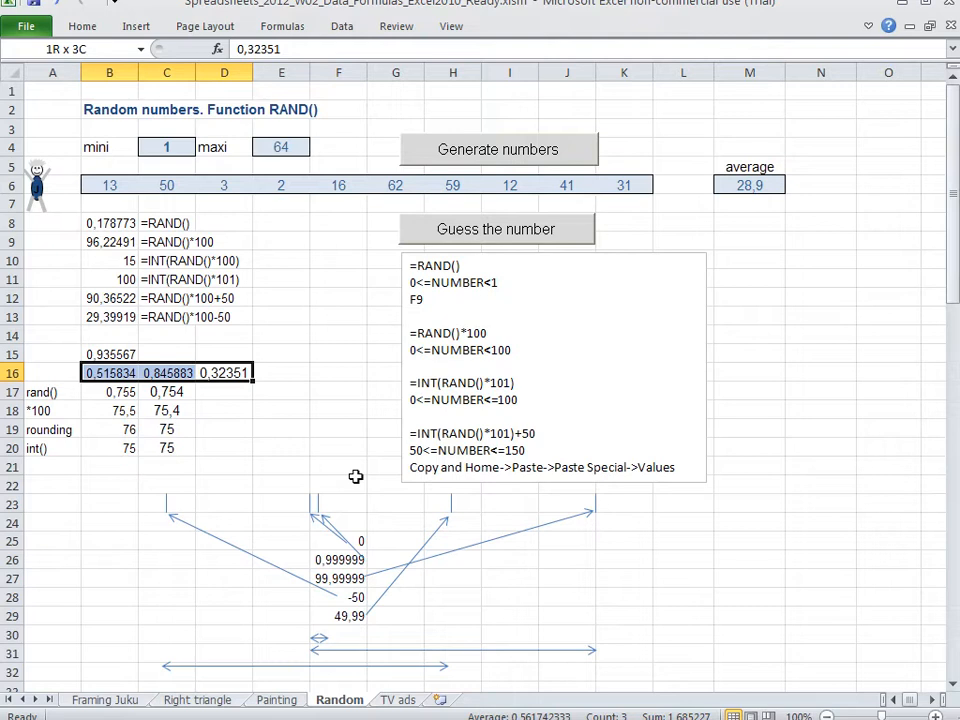
key(Right)
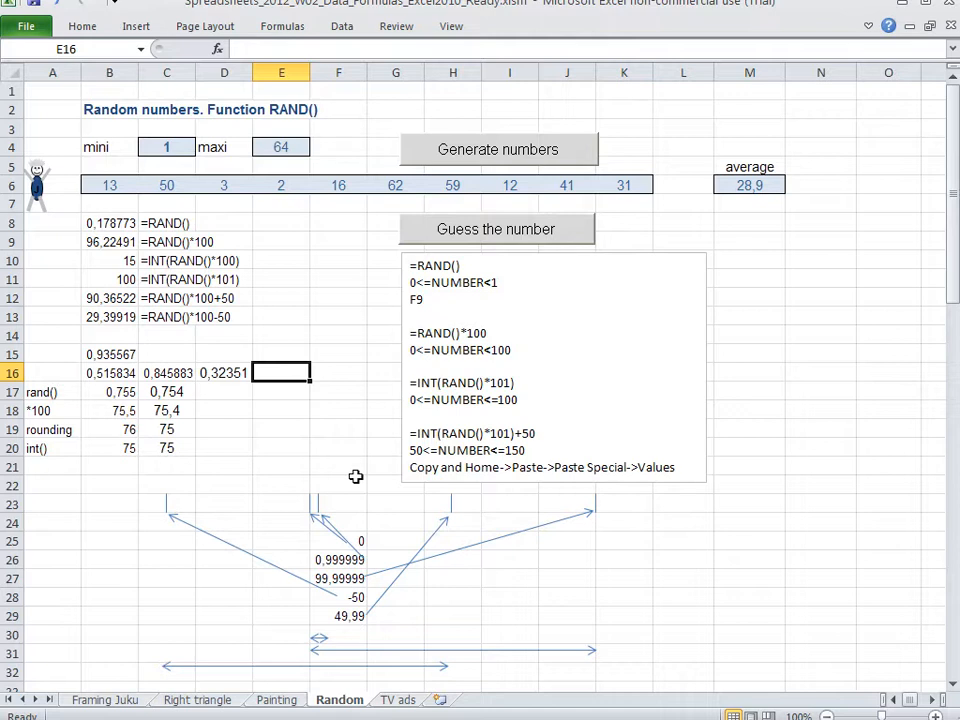
key(Left)
key(Up)
key(Down)
key(Down)
key(Down)
key(Down)
key(Down)
key(Down)
key(Down)
key(Right)
key(Up)
key(Up)
key(Up)
key(Left)
key(Left)
key(Up)
key(Up)
Replace the sample numbers in row 16 with 0,5 in B16, 0,4 in C16 and 0,6 in D16
key(Left)
key(Left)
key(Up)
key(Right)
text(0,5)
key(Right)
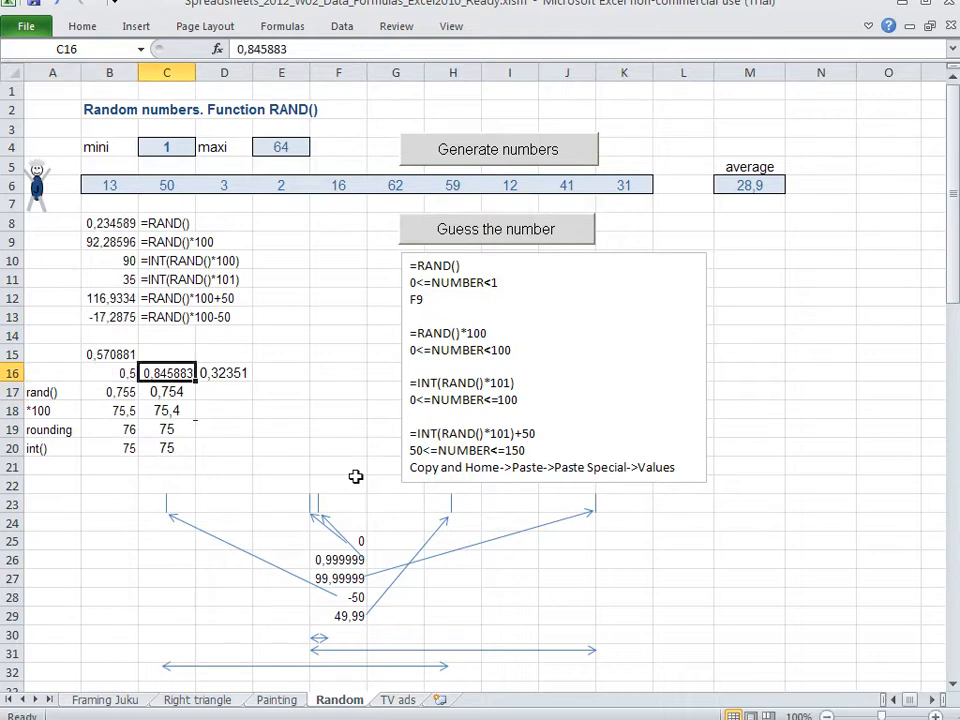
text(0,4)
key(Right)
text(0,6)
key(Return)
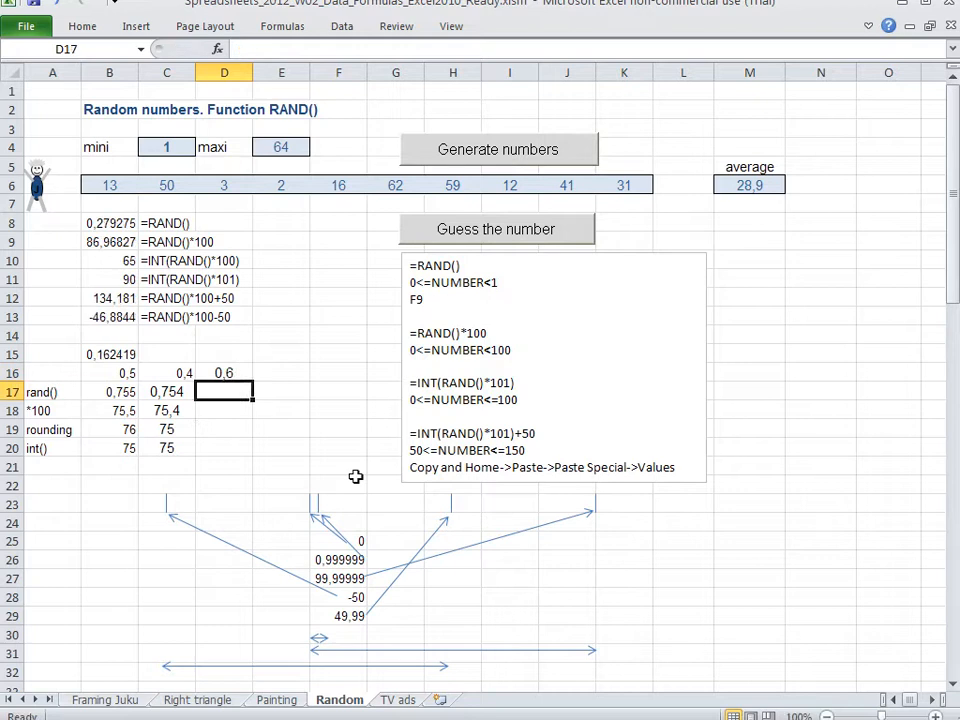
Change the sample numbers to 0,1 in B16 and 0,9 in C16
key(Left)
key(Left)
key(Up)
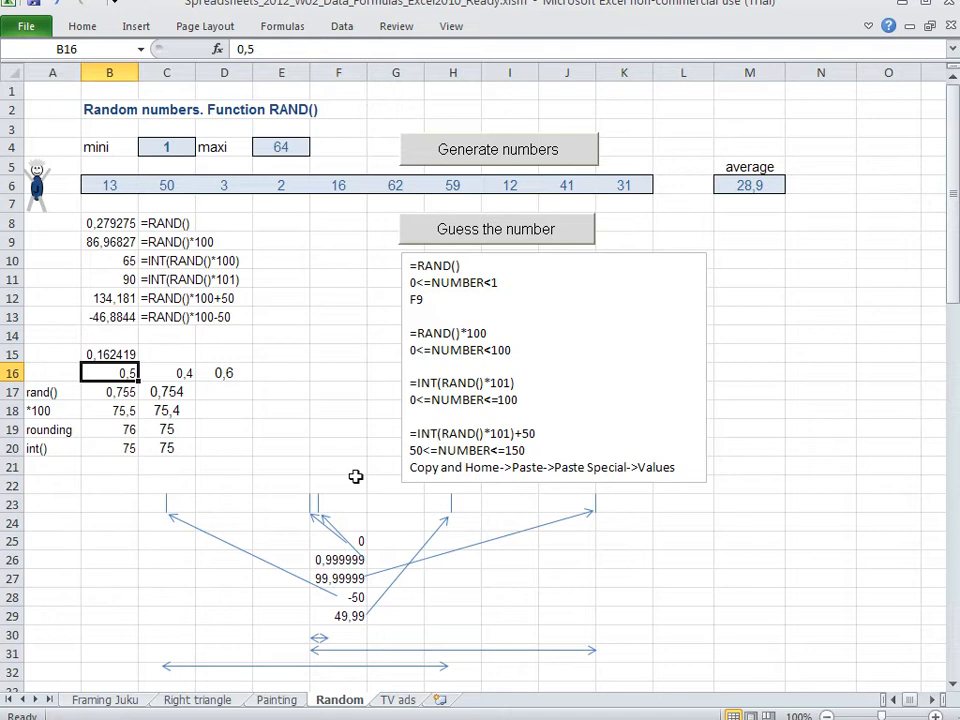
text(0,1)
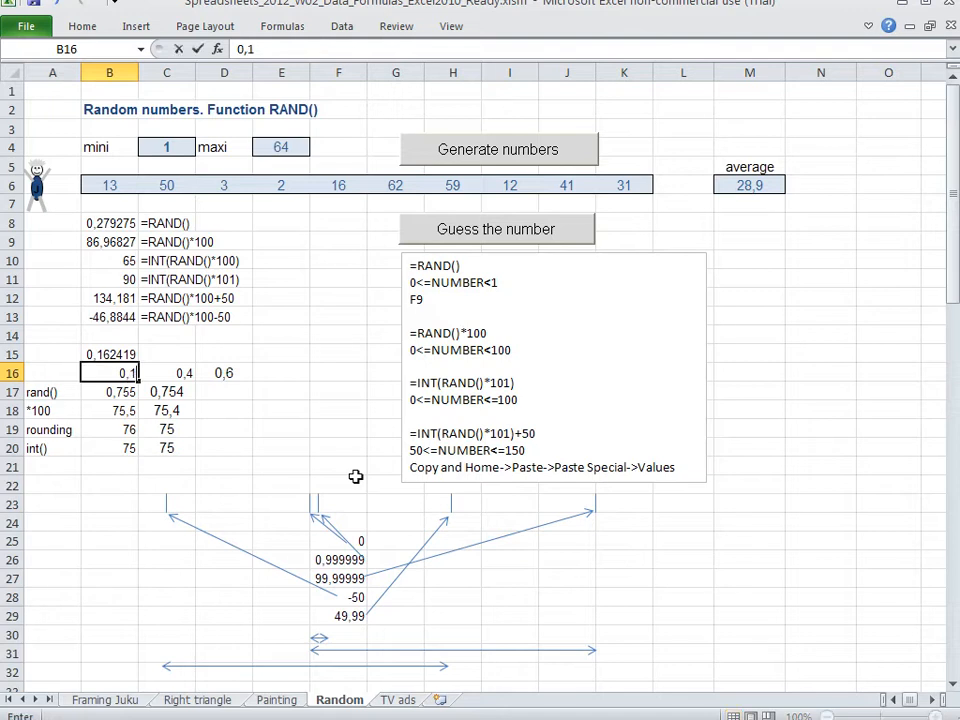
key(Return)
key(Up)
key(Right)
text(0,9)
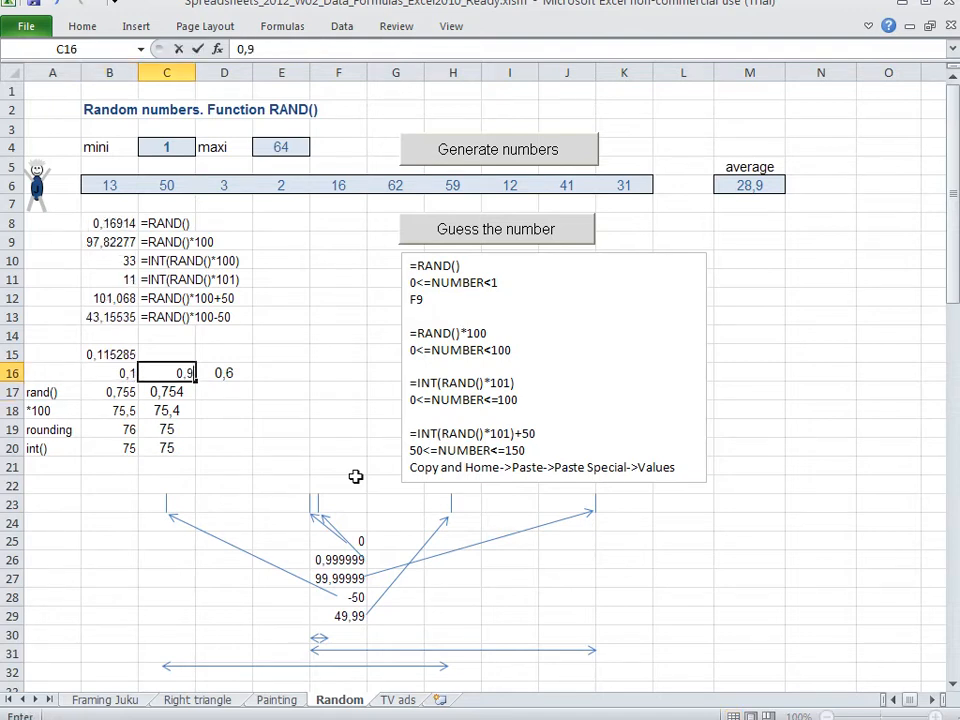